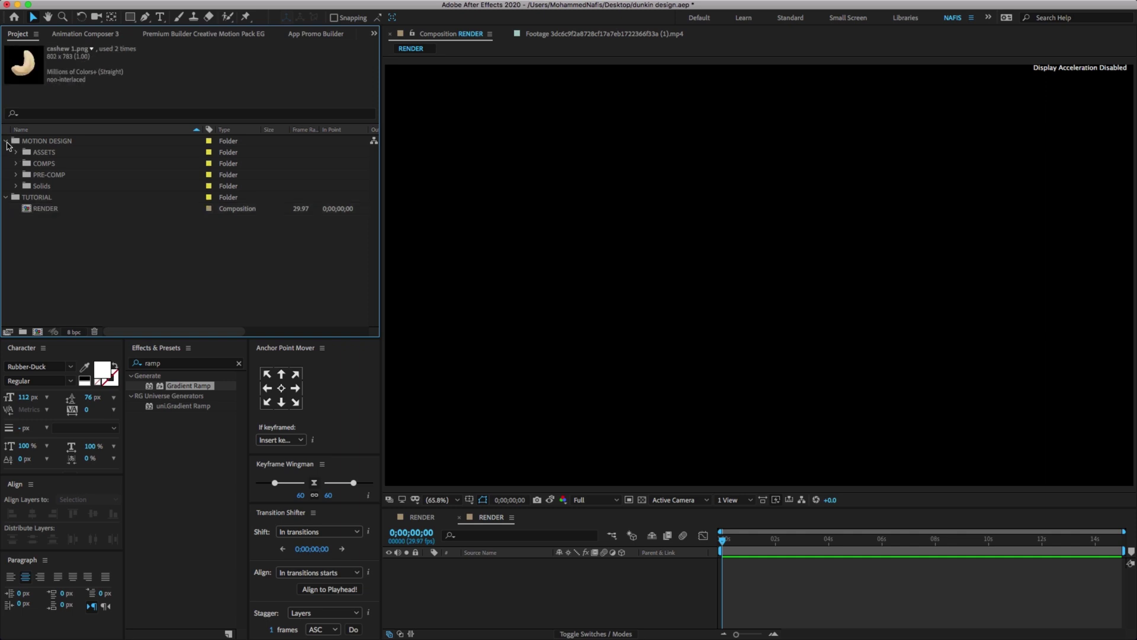
Create a new 1920 x 1080 composition named BG and place it in the TUTORIAL folder.
{"action": "left_click", "coordinate": [28, 153]}
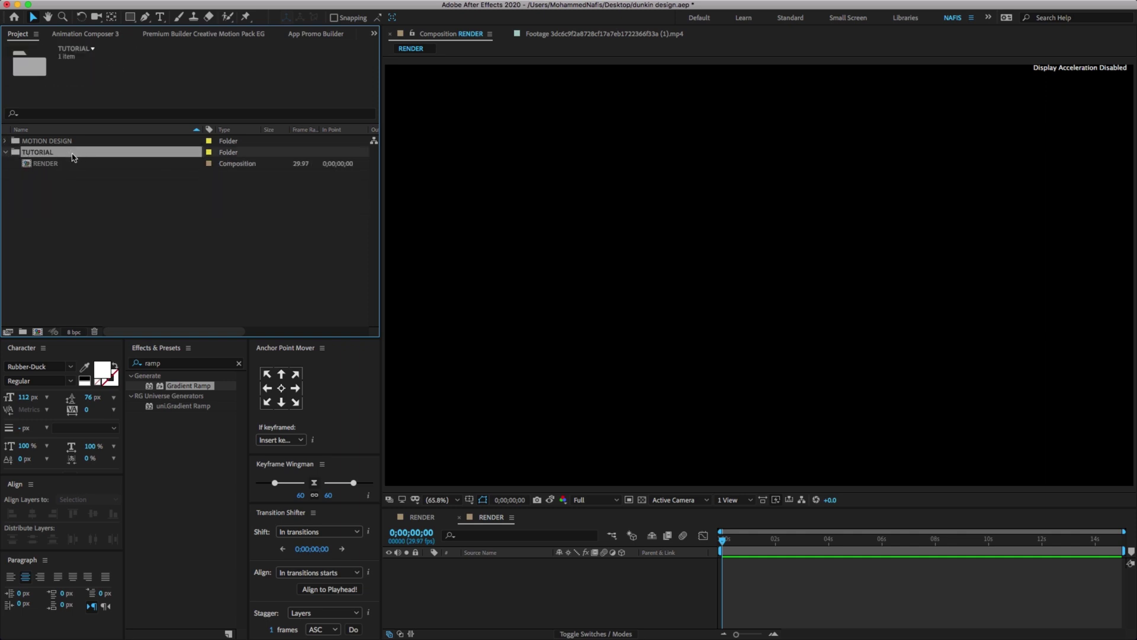
{"action": "left_click", "coordinate": [71, 210]}
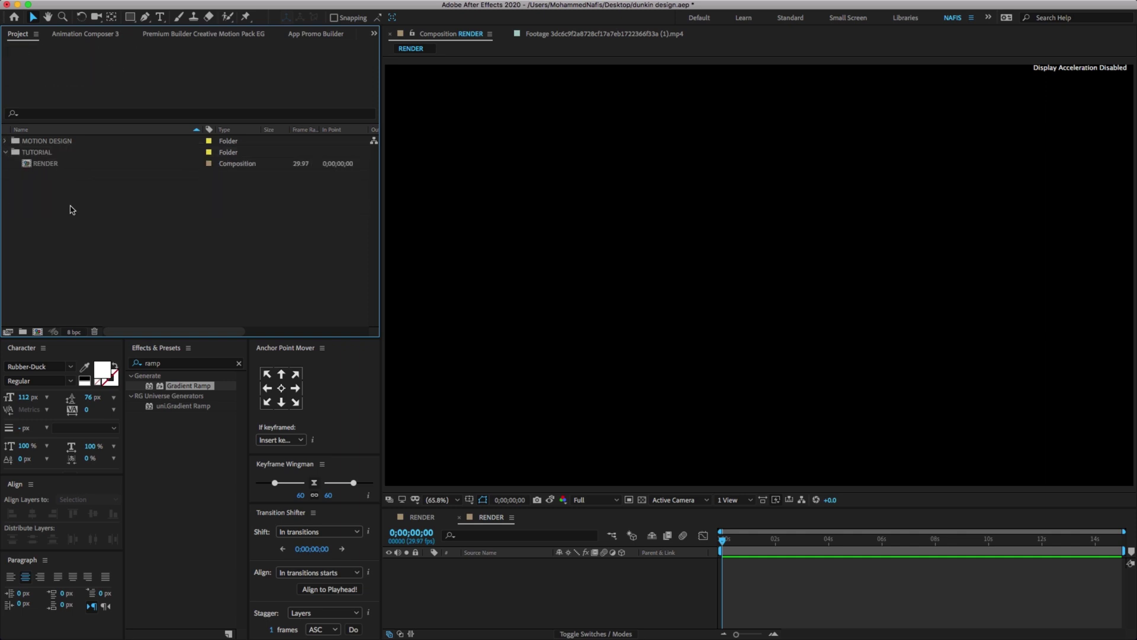
{"action": "left_click", "coordinate": [38, 332]}
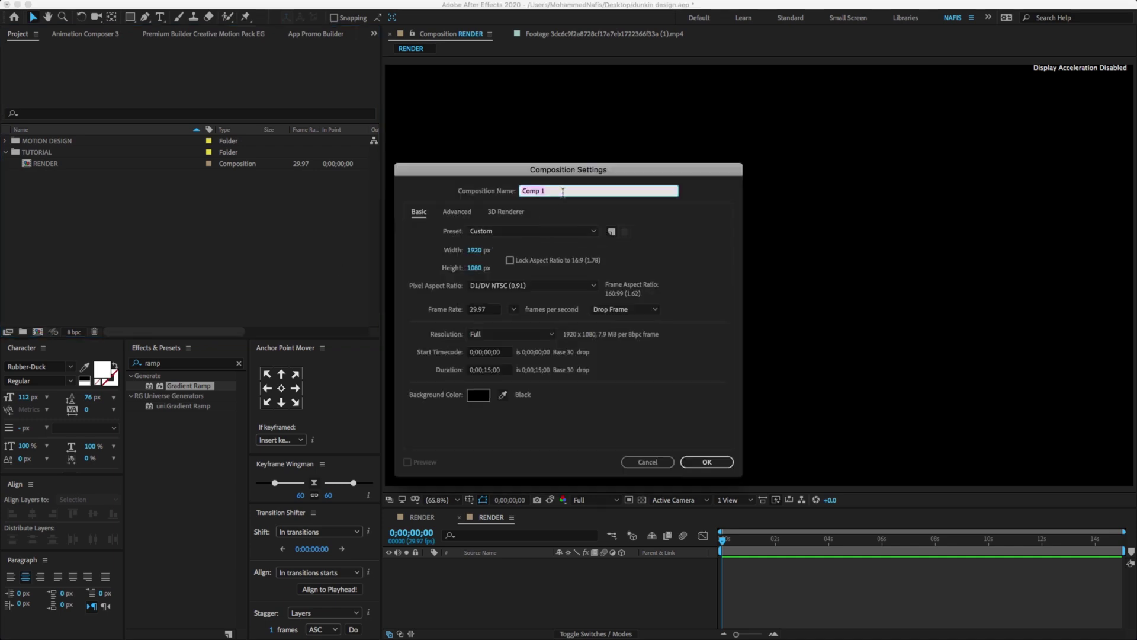
{"action": "type", "text": "BG"}
{"action": "left_click", "coordinate": [702, 461]}
{"action": "left_click_drag", "start_coordinate": [112, 143], "coordinate": [108, 165]}
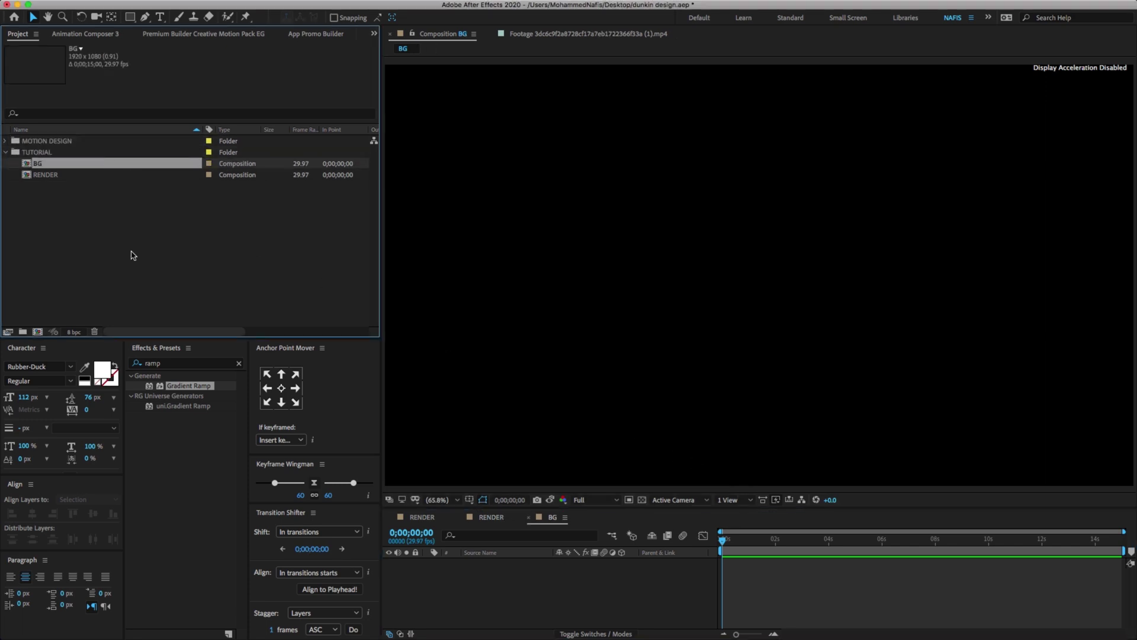
Add a white solid named BG, sized to match the composition, to the BG composition.
{"action": "right_click", "coordinate": [523, 587]}
{"action": "mouse_move", "coordinate": [572, 509]}
{"action": "left_click", "coordinate": [687, 538]}
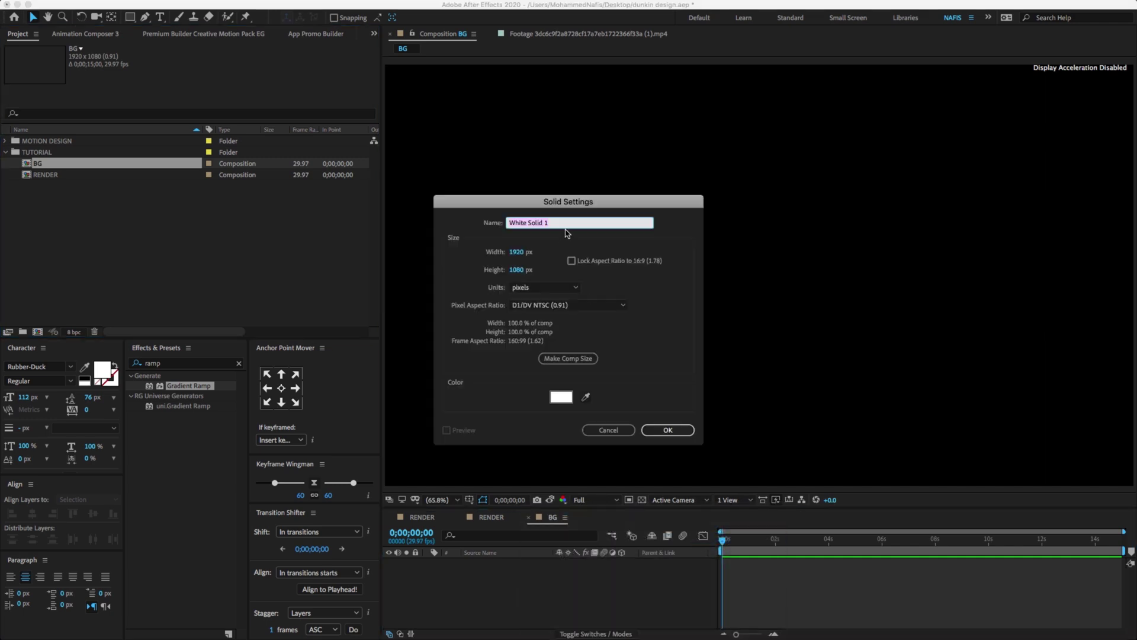
{"action": "type", "text": "B"}
{"action": "left_click", "coordinate": [568, 358]}
{"action": "left_click", "coordinate": [675, 430]}
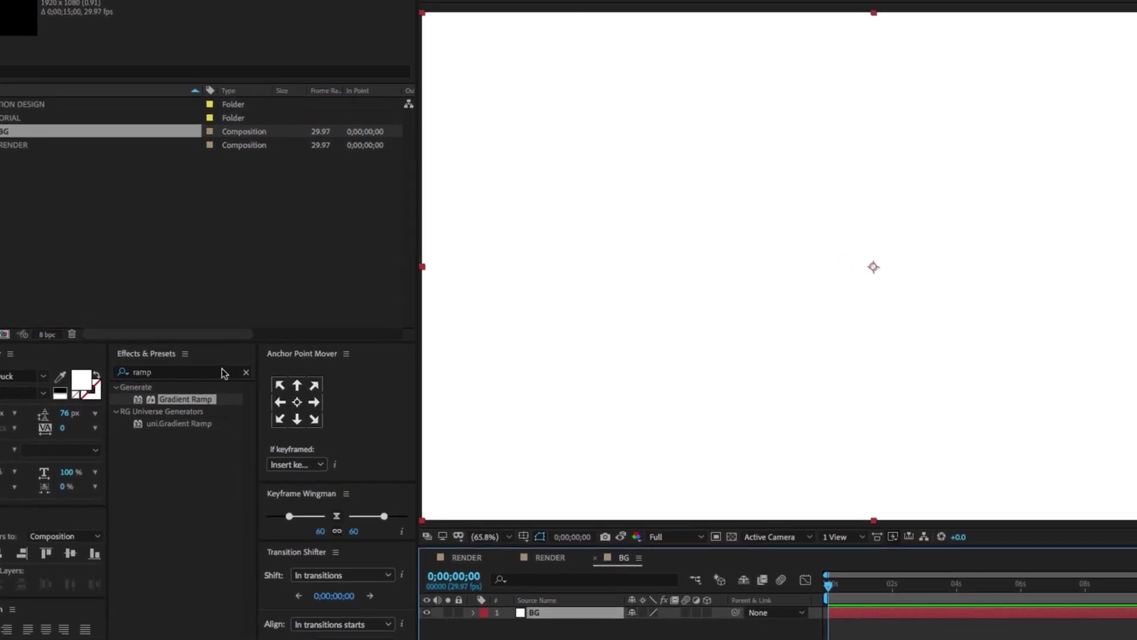
Apply the Gradient Ramp effect to the BG solid and move its start point to the frame's centre.
{"action": "left_click", "coordinate": [216, 371]}
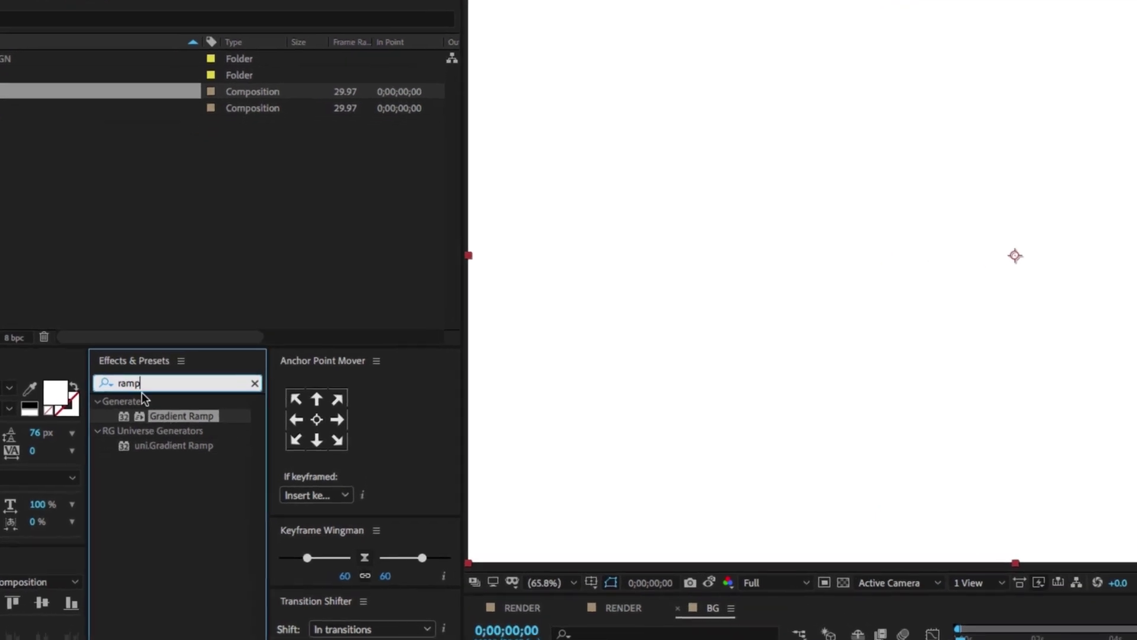
{"action": "left_click_drag", "start_coordinate": [144, 417], "coordinate": [626, 639]}
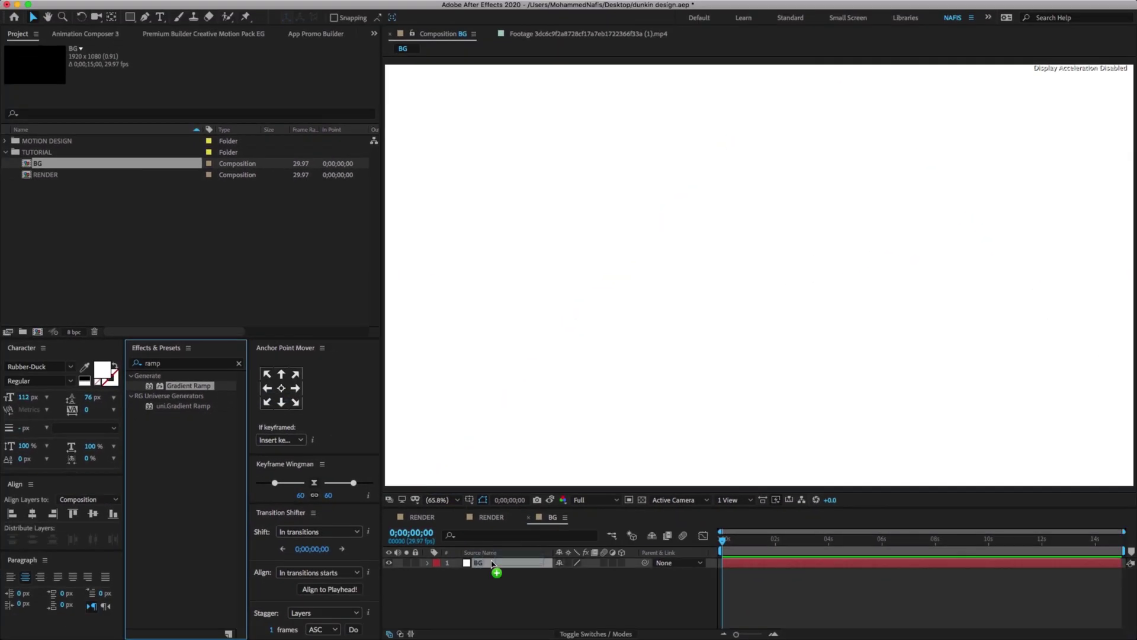
{"action": "left_click_drag", "start_coordinate": [491, 563], "coordinate": [494, 561]}
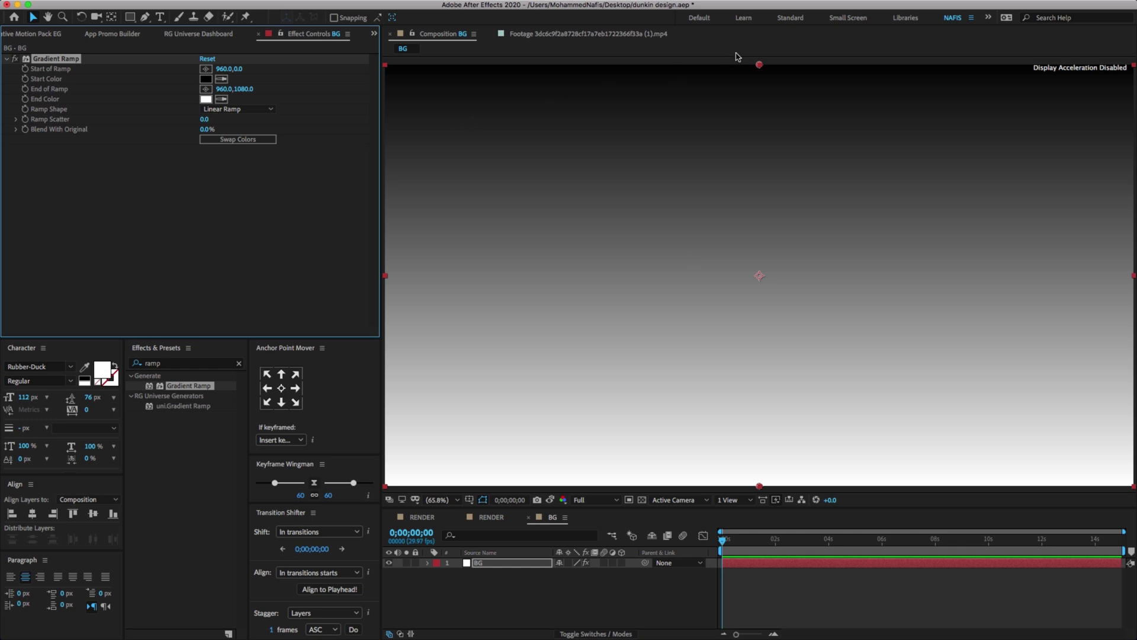
{"action": "left_click_drag", "start_coordinate": [759, 65], "coordinate": [759, 276]}
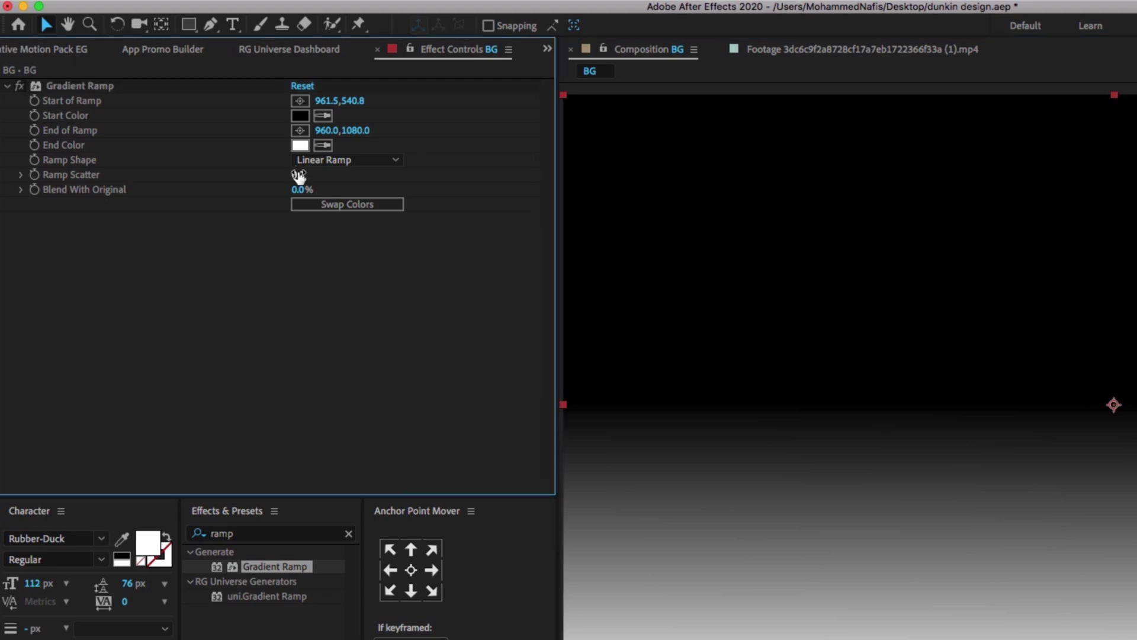
Set the Gradient Ramp's scatter to 250 and its shape to Radial Ramp.
{"action": "left_click", "coordinate": [298, 176]}
{"action": "type", "text": "250"}
{"action": "key", "text": "Return"}
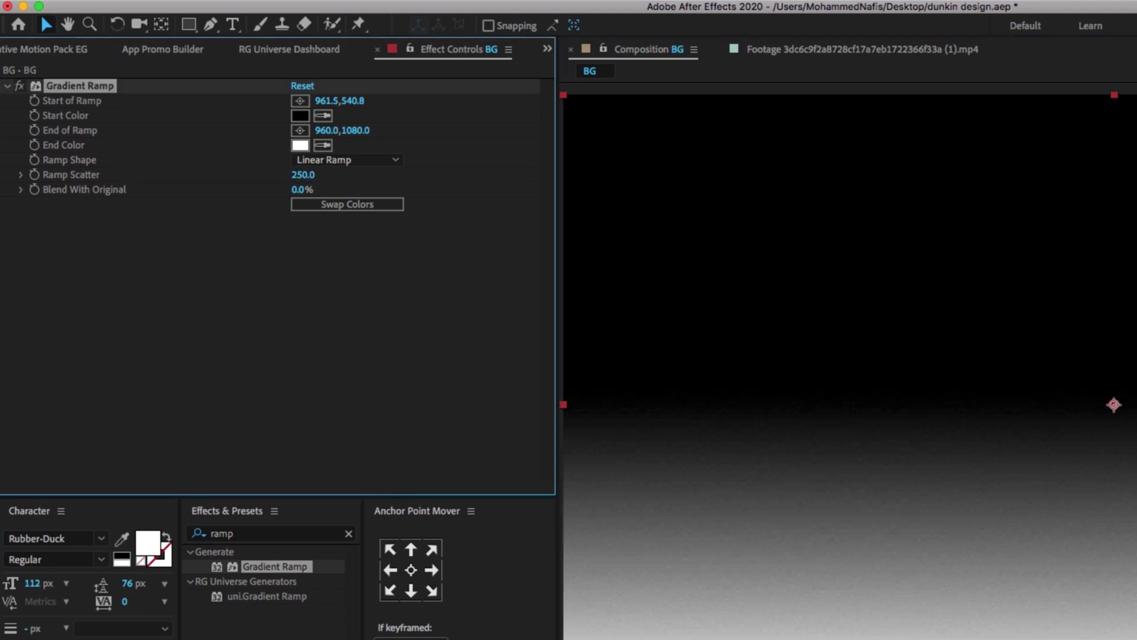
{"action": "left_click", "coordinate": [318, 158]}
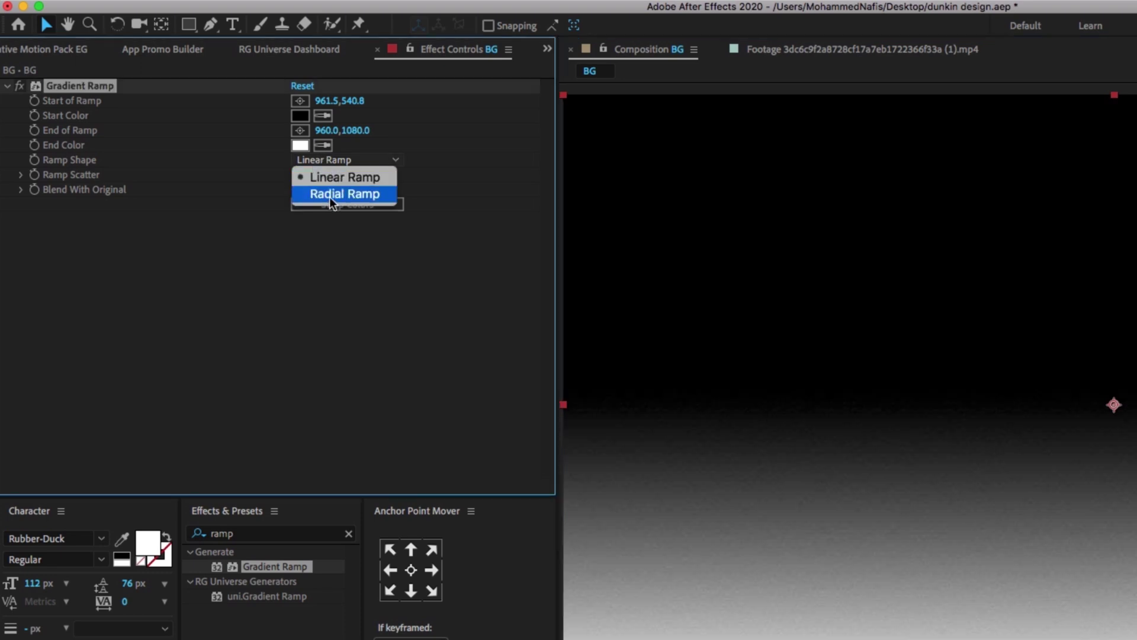
{"action": "left_click", "coordinate": [329, 196]}
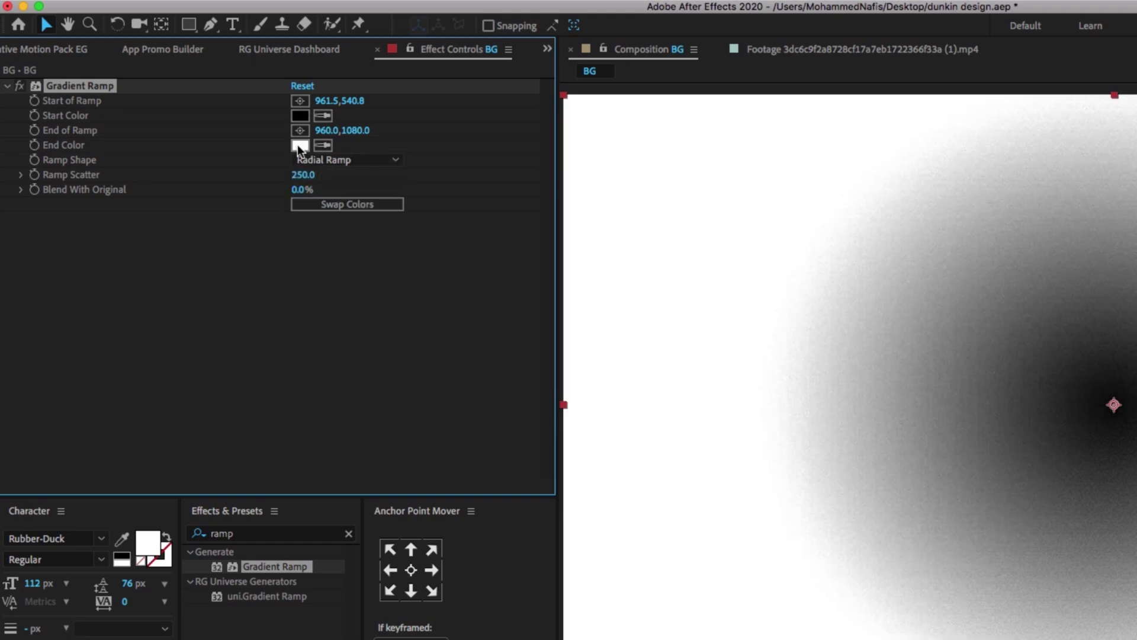
Set the Gradient Ramp's end color to bright blue 1E96FF.
{"action": "left_click", "coordinate": [299, 145]}
{"action": "left_click_drag", "start_coordinate": [566, 386], "coordinate": [567, 369]}
{"action": "left_click_drag", "start_coordinate": [542, 310], "coordinate": [524, 273]}
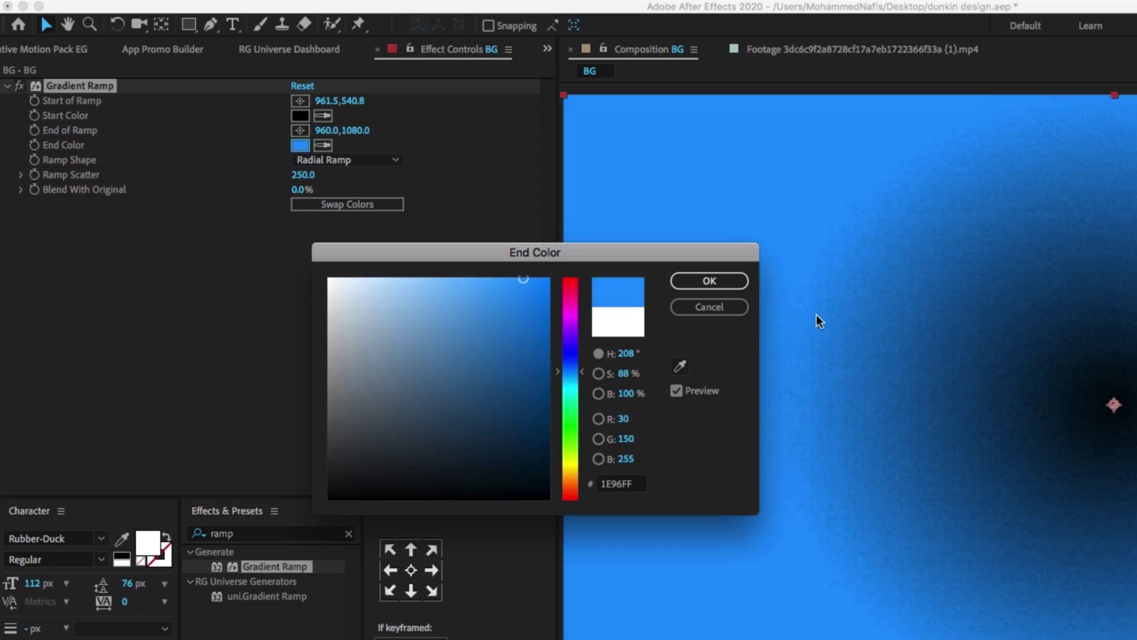
{"action": "left_click", "coordinate": [726, 280]}
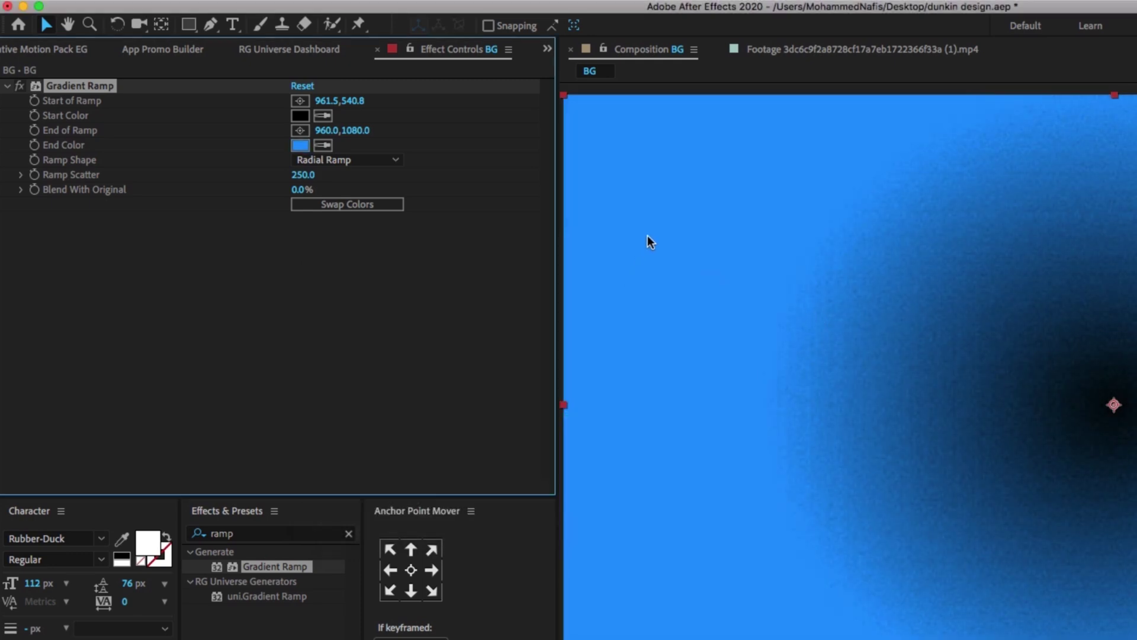
Sample the ramp's blue end color into the start color, and shift its hue to turquoise 1EFFE3.
{"action": "left_click", "coordinate": [315, 120]}
{"action": "left_click", "coordinate": [325, 118]}
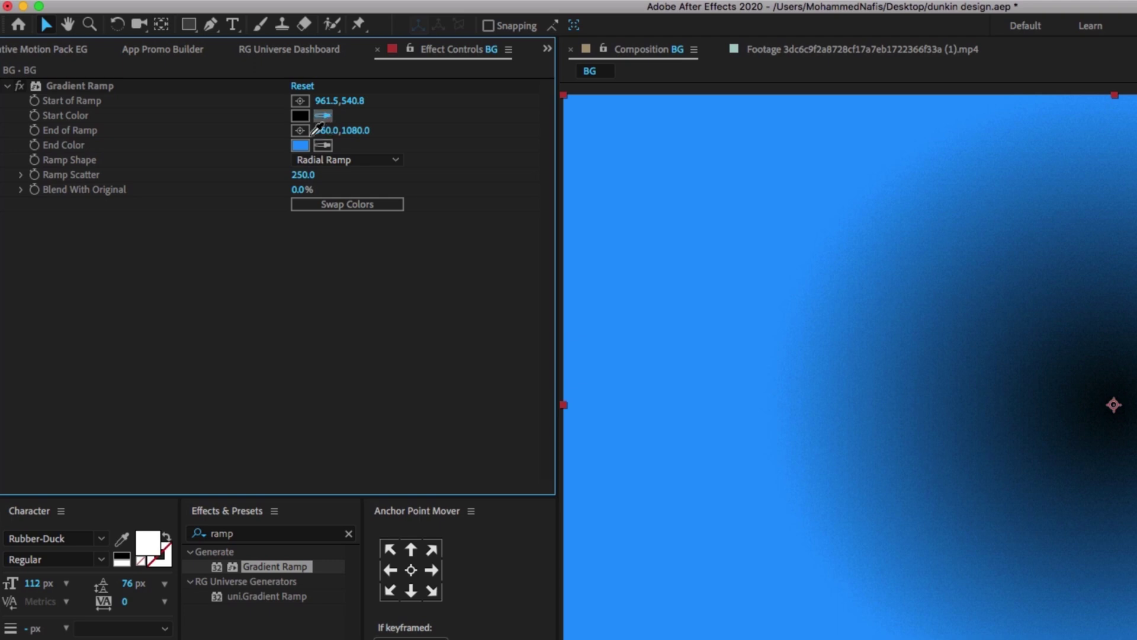
{"action": "left_click", "coordinate": [300, 145]}
{"action": "left_click", "coordinate": [300, 116]}
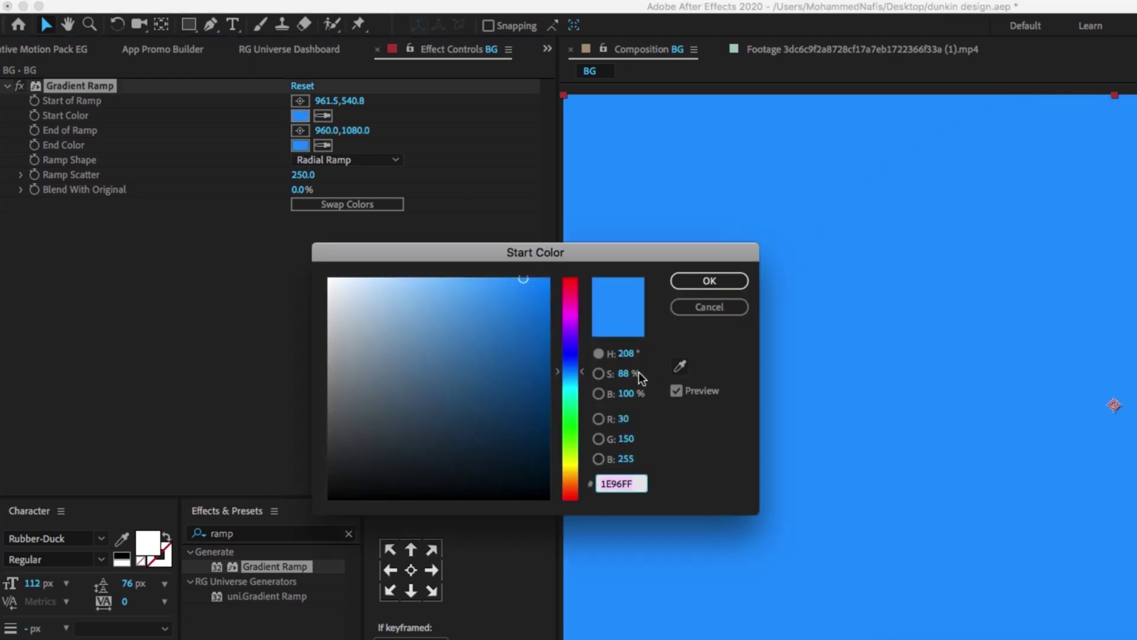
{"action": "left_click_drag", "start_coordinate": [571, 371], "coordinate": [570, 391]}
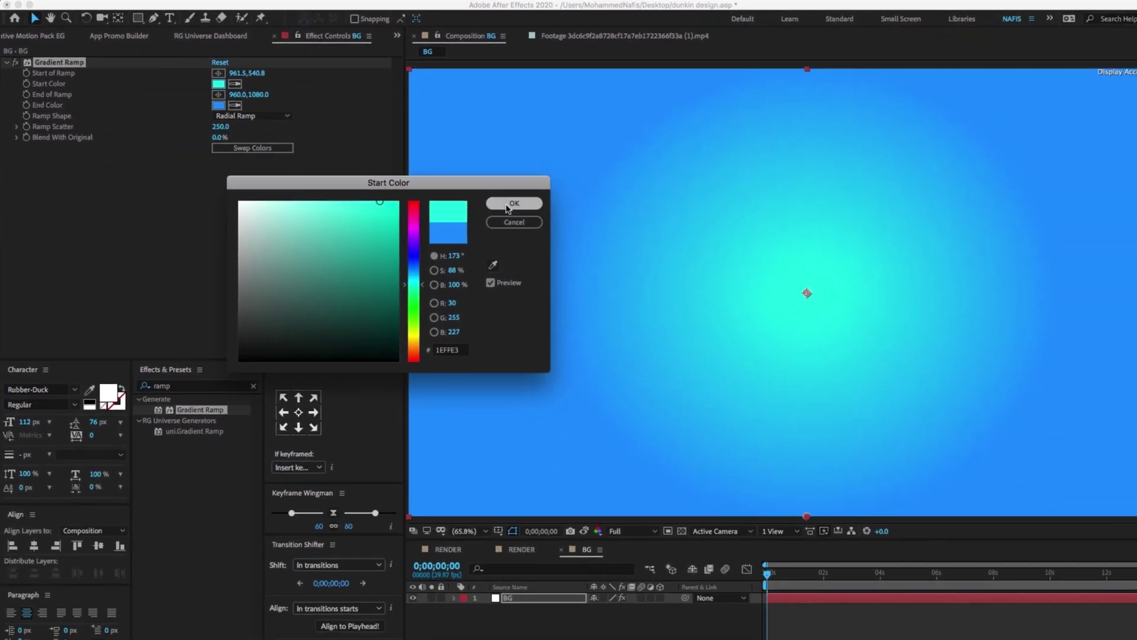
{"action": "left_click", "coordinate": [709, 281]}
Open the TUTORIAL folder's RENDER composition and add the BG composition to it as a layer.
{"action": "key", "text": "comma"}
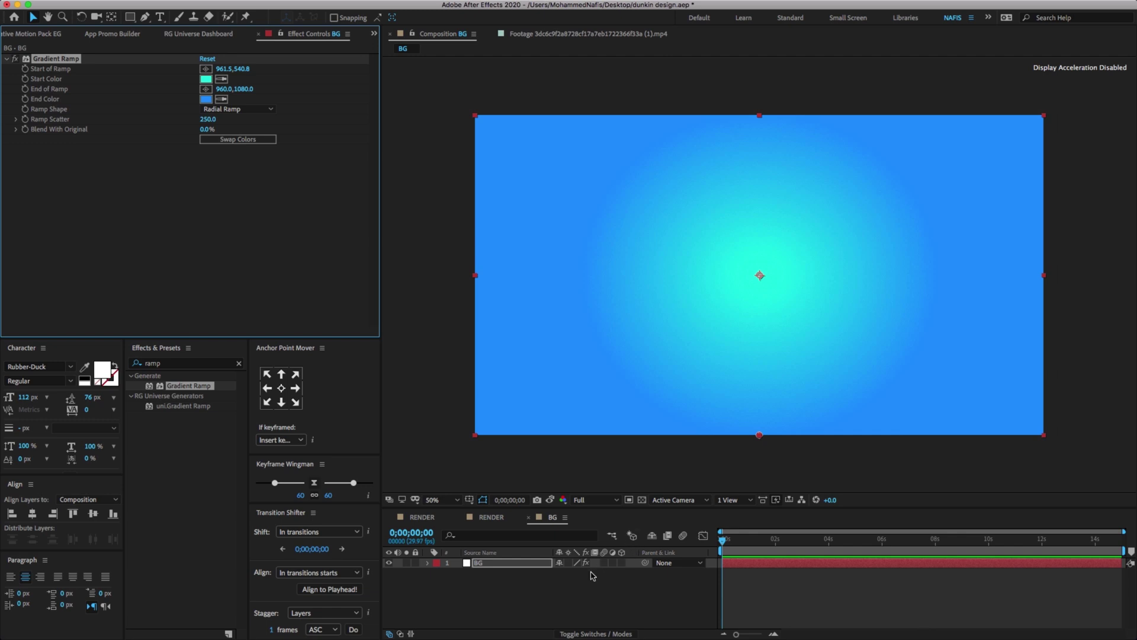
{"action": "left_click", "coordinate": [535, 576]}
{"action": "left_click", "coordinate": [491, 519]}
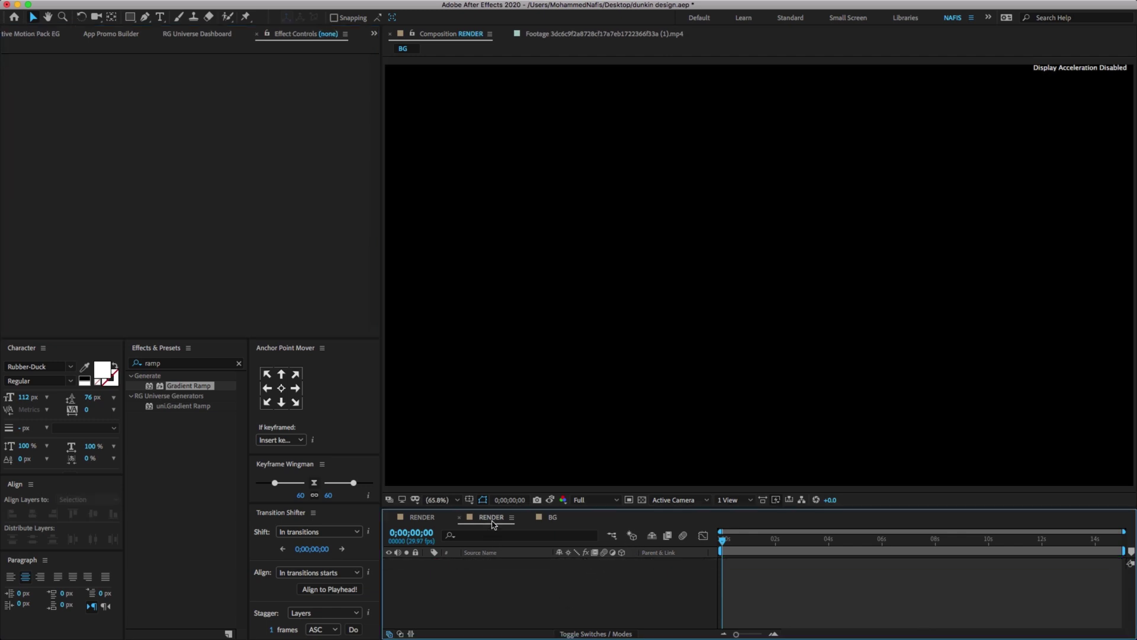
{"action": "left_click", "coordinate": [374, 34]}
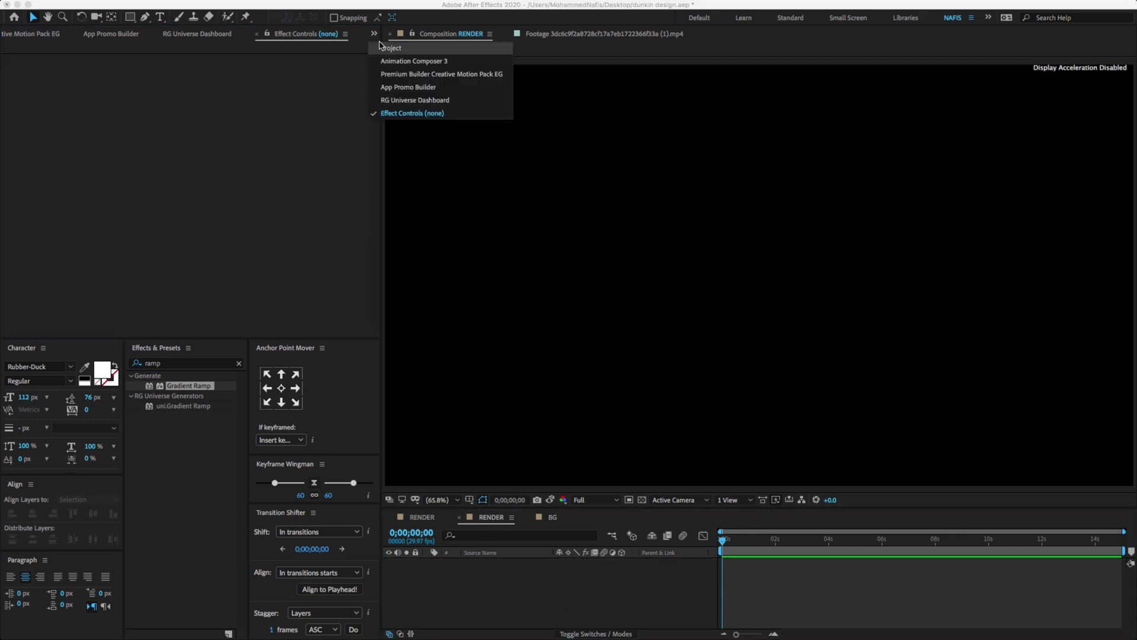
{"action": "left_click", "coordinate": [384, 44]}
{"action": "double_click", "coordinate": [26, 175]}
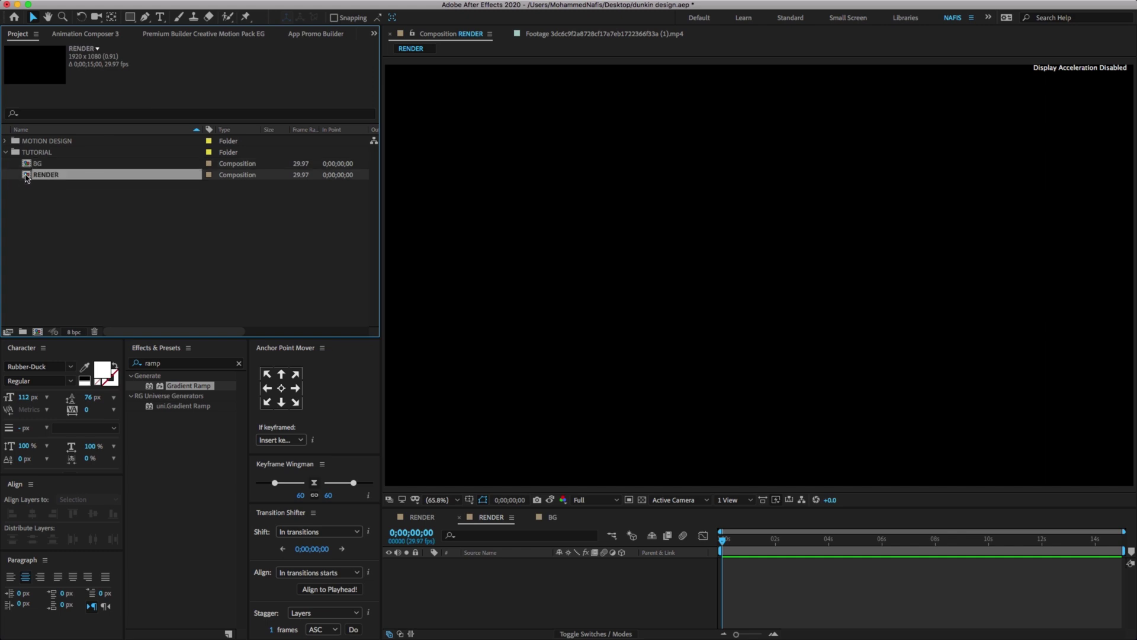
{"action": "left_click_drag", "start_coordinate": [26, 164], "coordinate": [515, 576]}
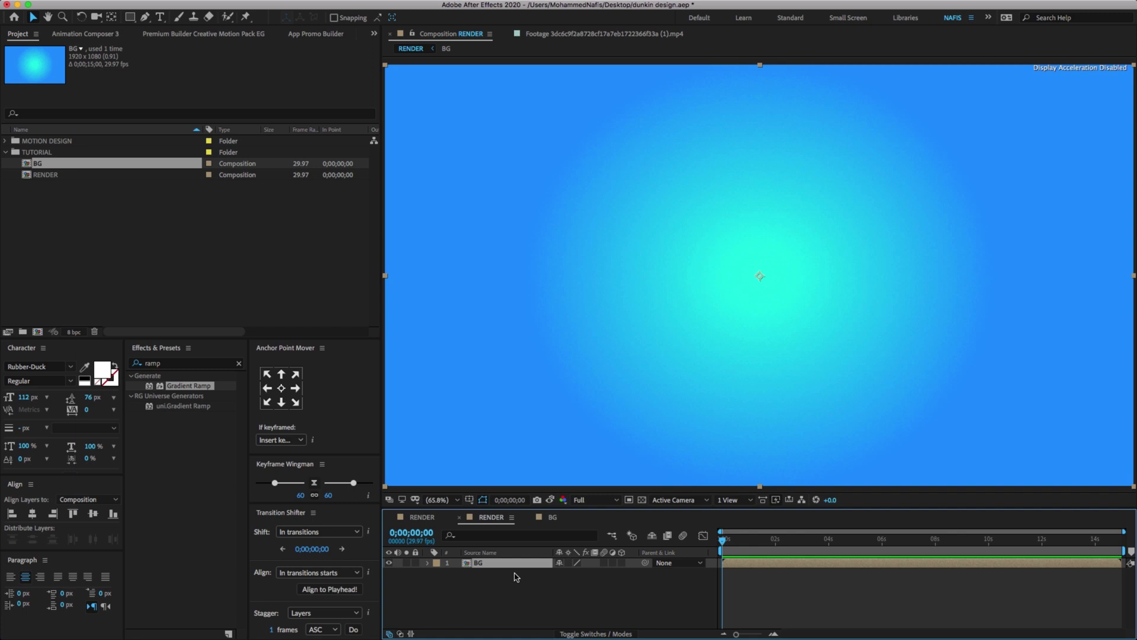
{"action": "key", "text": "comma"}
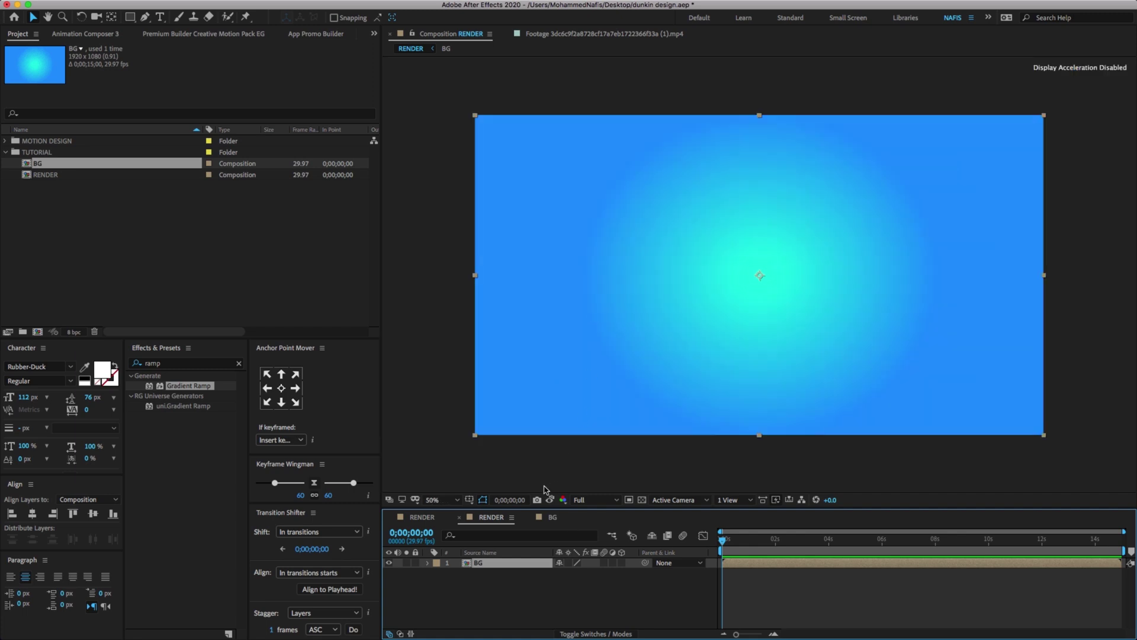
Create an 800 x 800 px composition named CADBURY OREO and move it into the TUTORIAL folder.
{"action": "left_click", "coordinate": [58, 279]}
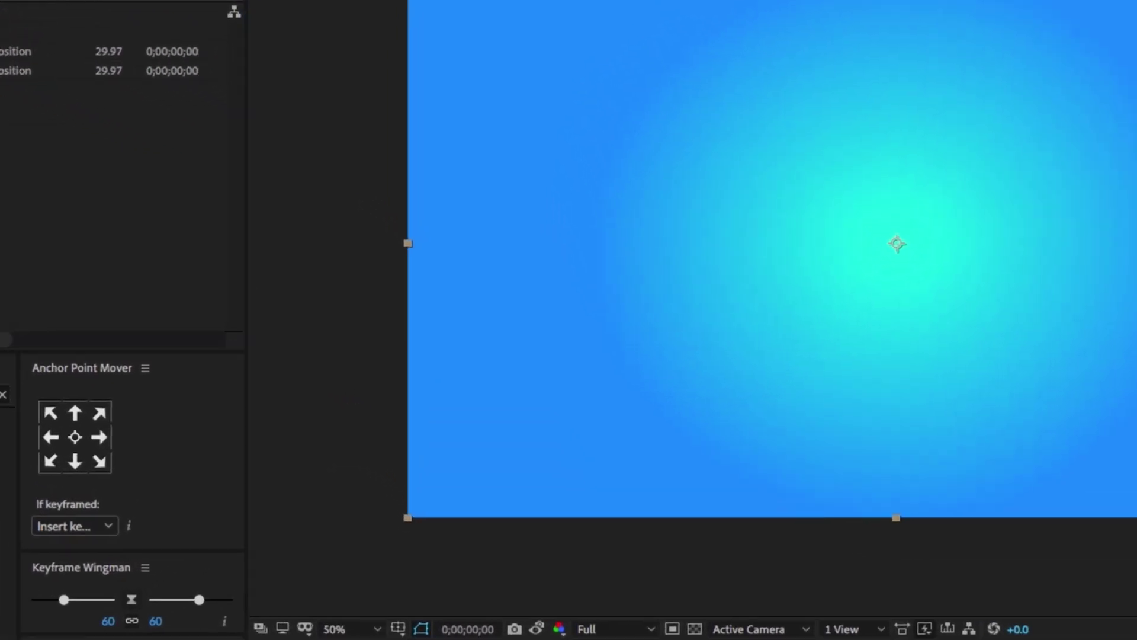
{"action": "key", "text": "super+n"}
{"action": "type", "text": "CADBURY"}
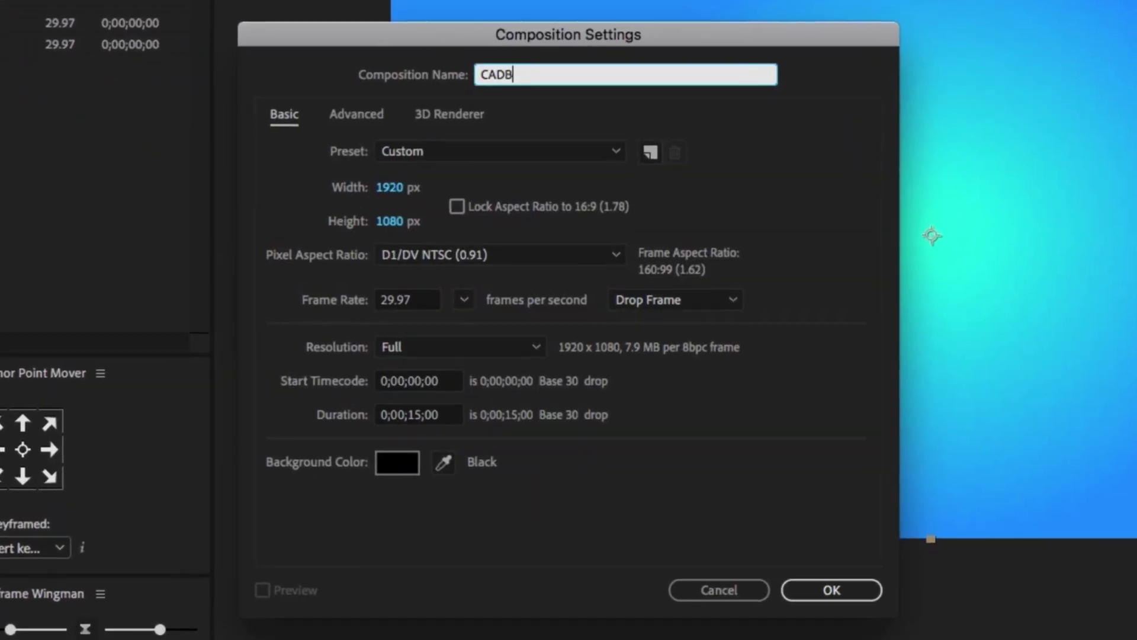
{"action": "type", "text": " OREO"}
{"action": "left_click", "coordinate": [391, 187]}
{"action": "type", "text": "800"}
{"action": "left_click", "coordinate": [398, 219]}
{"action": "type", "text": "800"}
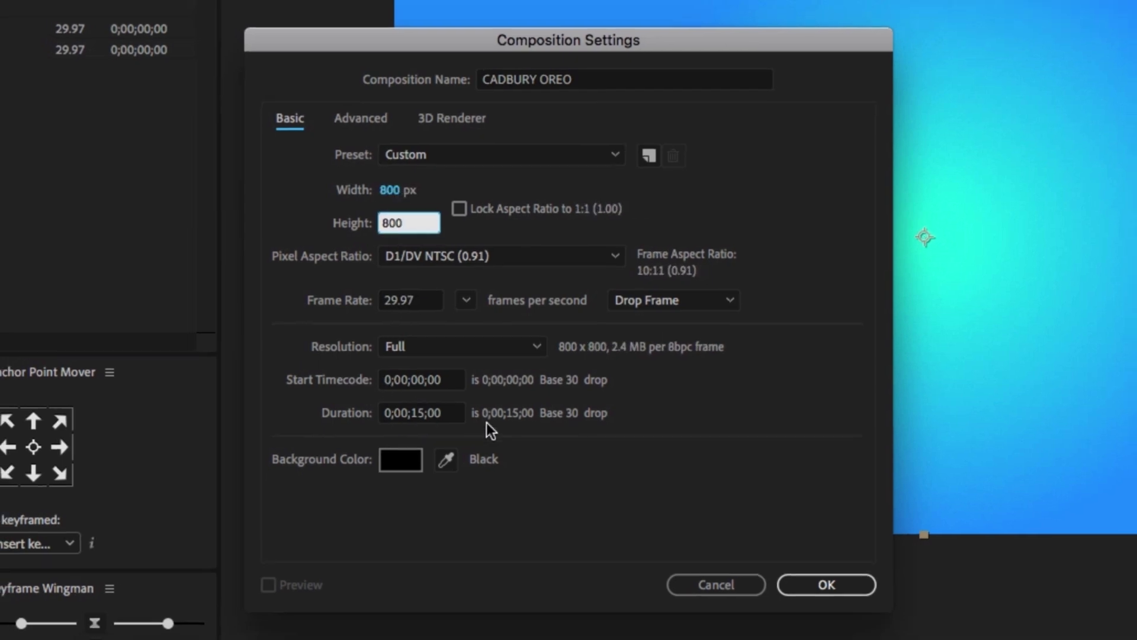
{"action": "key", "text": "Return"}
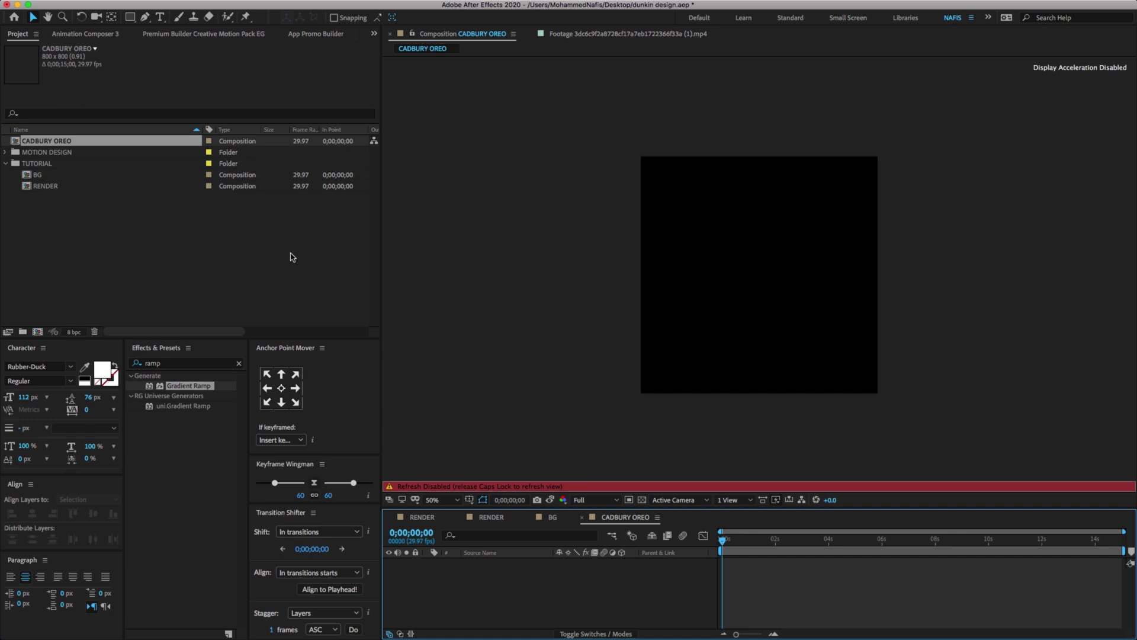
{"action": "key", "text": "Caps_Lock"}
{"action": "left_click_drag", "start_coordinate": [37, 151], "coordinate": [42, 163]}
Create another 800 x 800 px composition named CADBURY FRUIT AND NUTS in the TUTORIAL folder.
{"action": "left_click", "coordinate": [38, 331]}
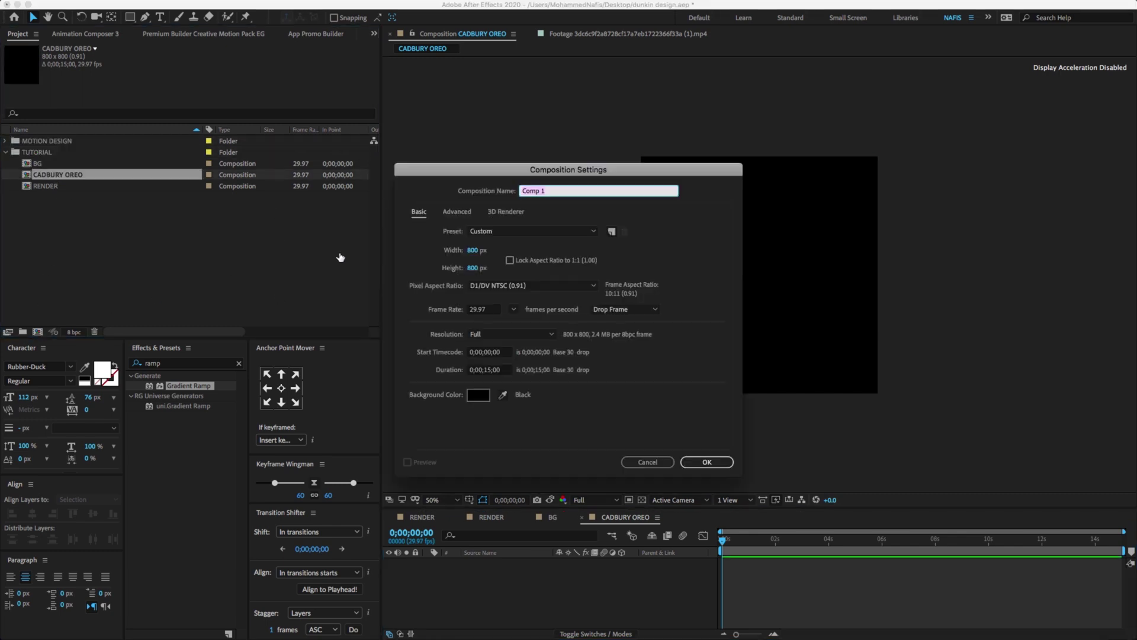
{"action": "type", "text": "cad"}
{"action": "key", "text": "Return"}
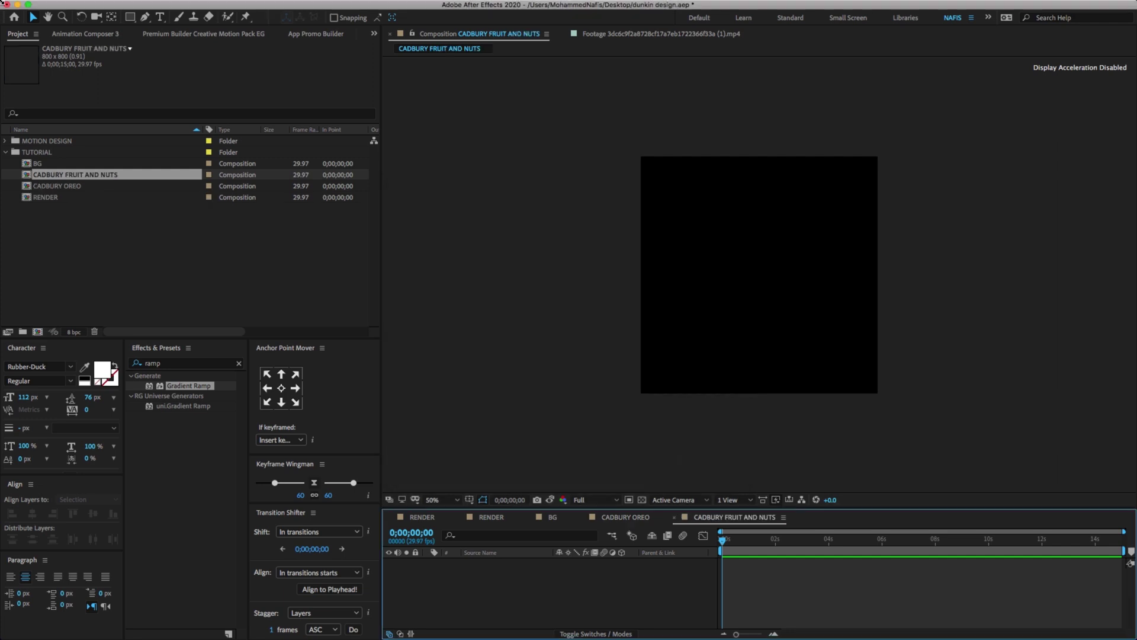
Create a third 800 x 800 px product composition named CADBURRY BUBBLY in the TUTORIAL folder.
{"action": "left_click", "coordinate": [39, 331]}
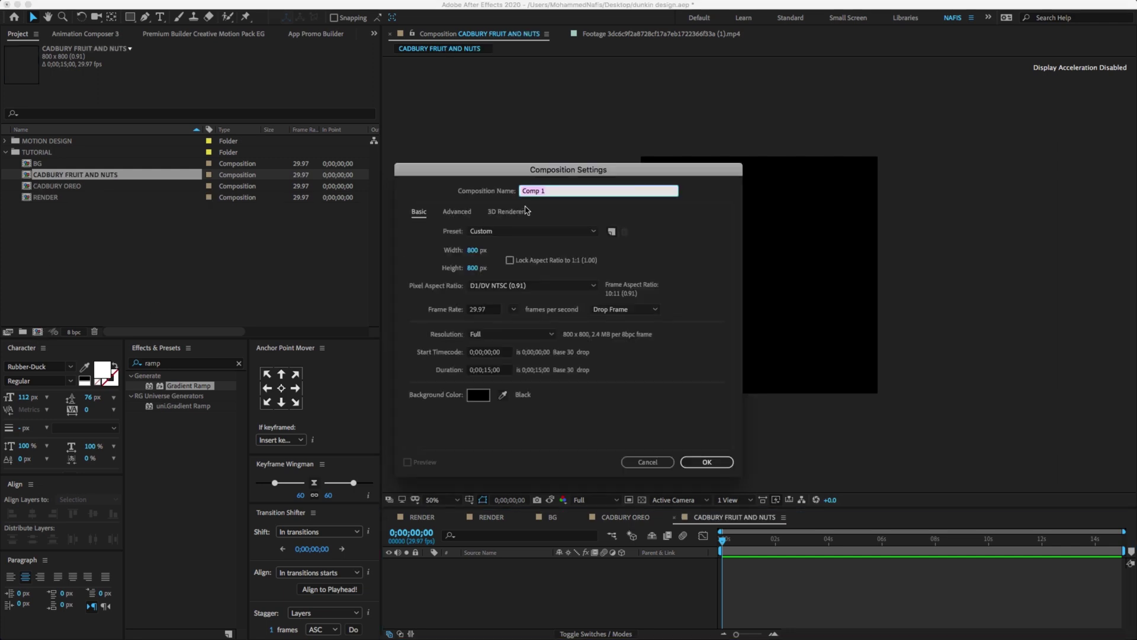
{"action": "type", "text": "CADBURRY BUBBLY"}
{"action": "left_click", "coordinate": [695, 461]}
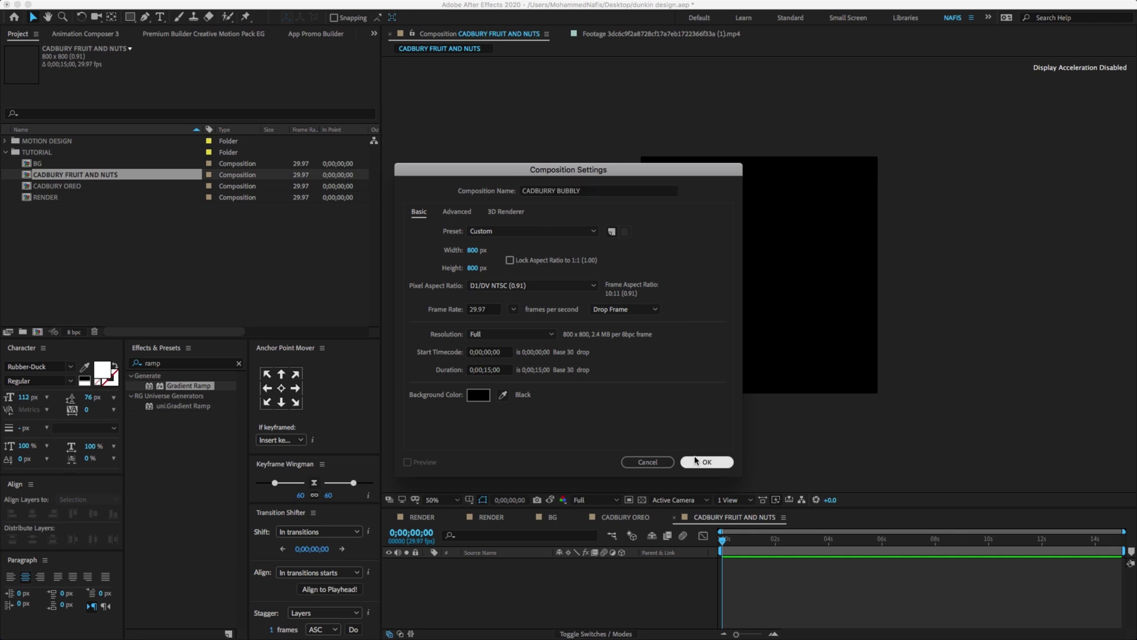
{"action": "left_click", "coordinate": [726, 463]}
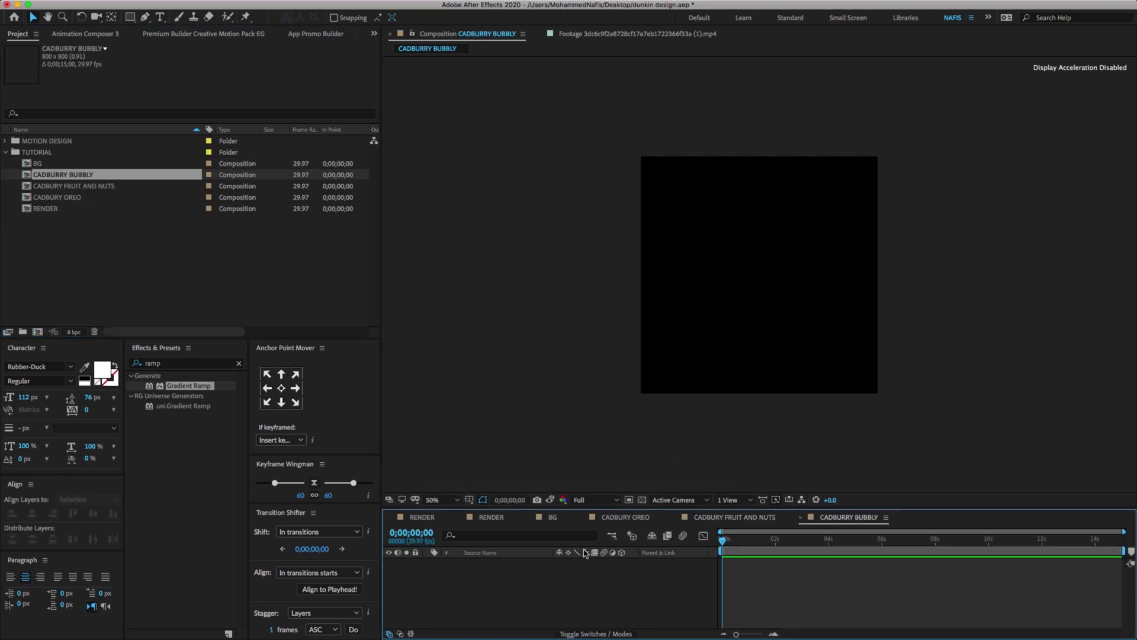
Open the CADBURY OREO composition and add the OREO CADBURRY image from the MOTION DESIGN ASSETS folder as a layer.
{"action": "left_click", "coordinate": [637, 521]}
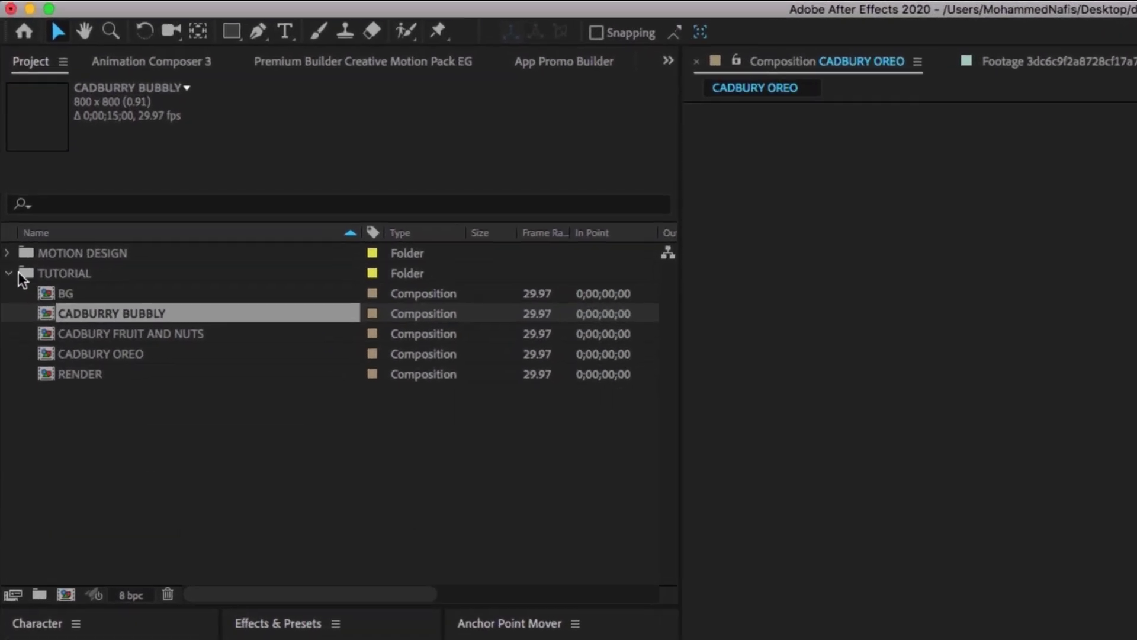
{"action": "left_click", "coordinate": [6, 151]}
{"action": "left_click", "coordinate": [8, 260]}
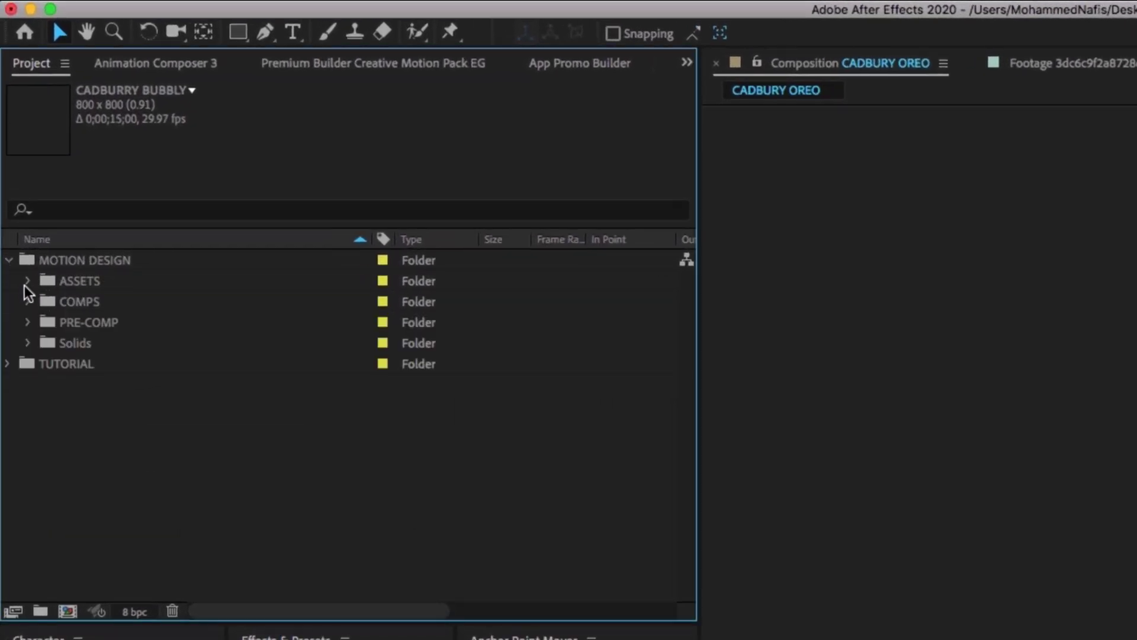
{"action": "left_click", "coordinate": [28, 280]}
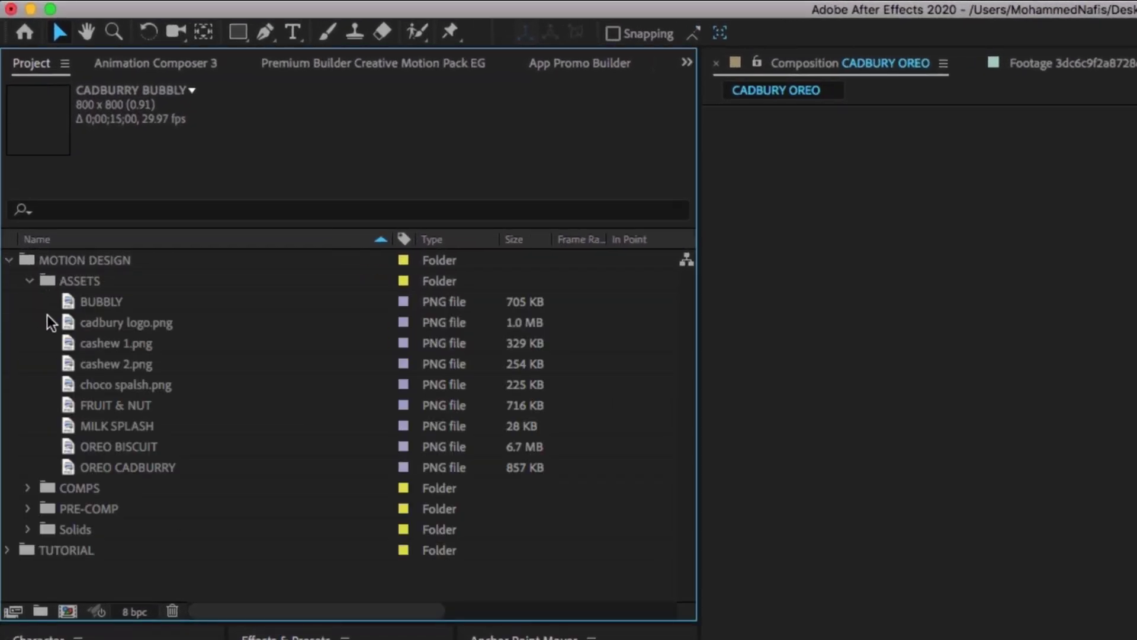
{"action": "left_click", "coordinate": [72, 394]}
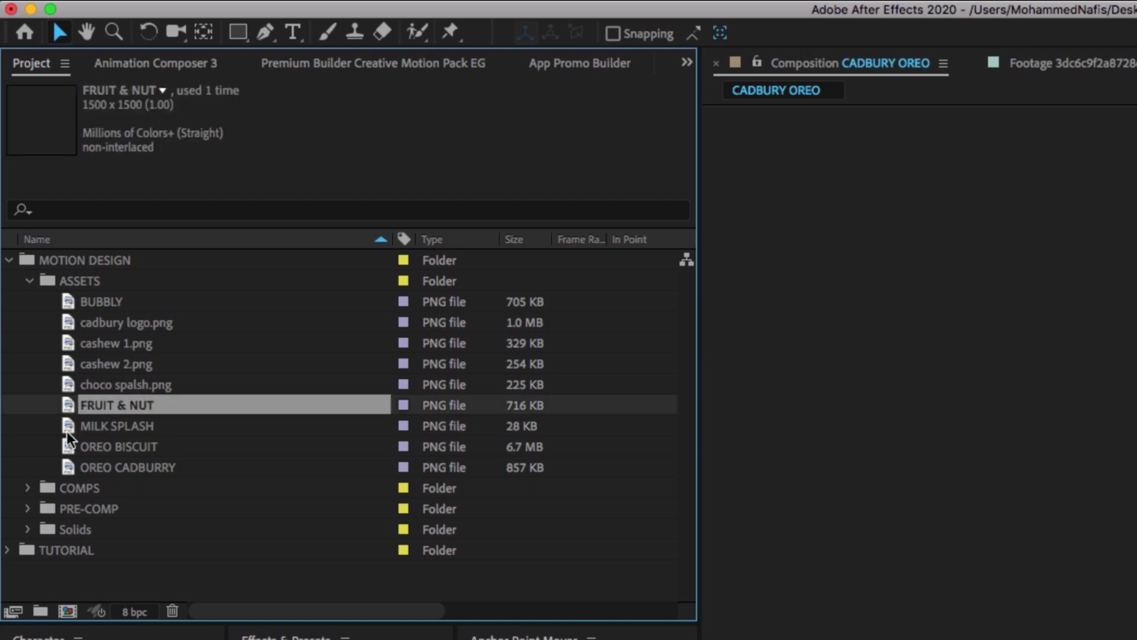
{"action": "left_click", "coordinate": [68, 452]}
{"action": "left_click", "coordinate": [68, 466]}
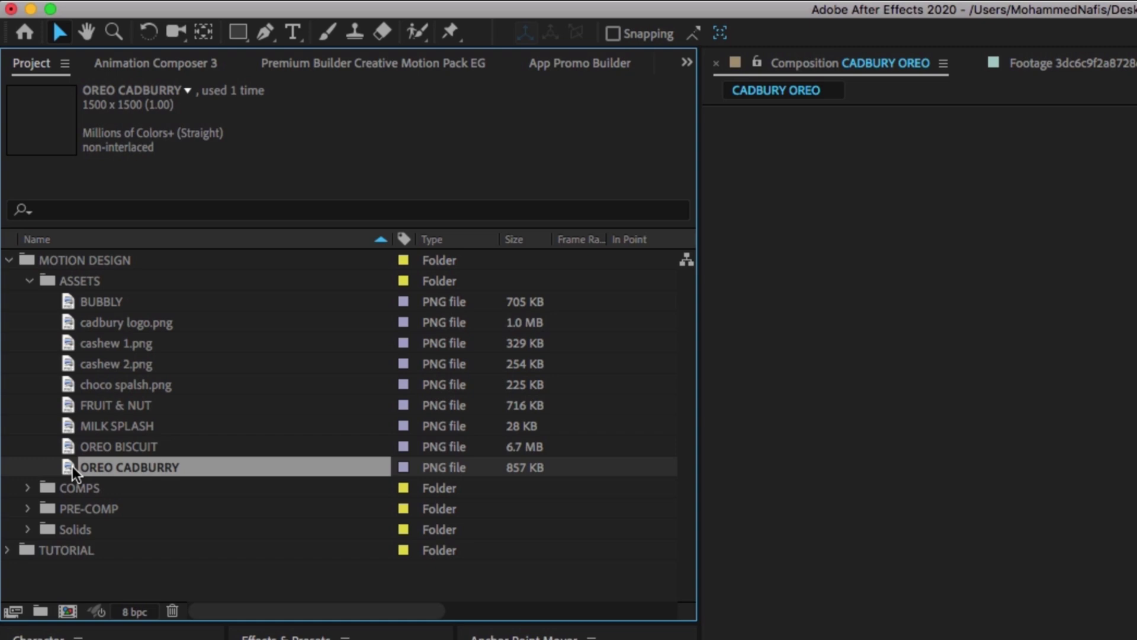
{"action": "left_click_drag", "start_coordinate": [67, 467], "coordinate": [385, 523]}
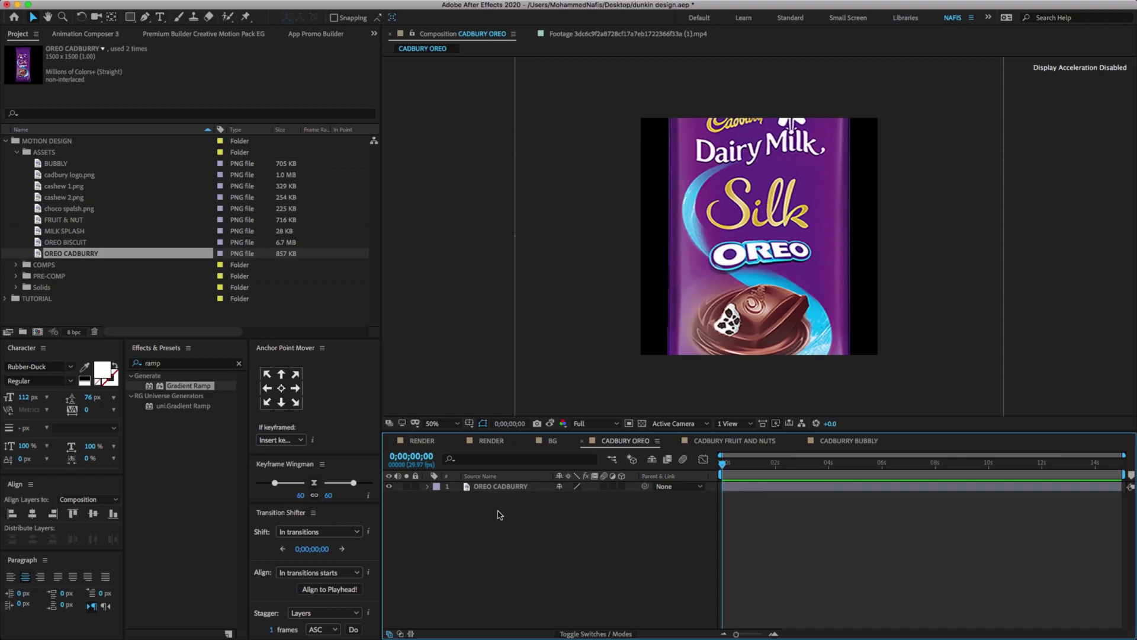
Scale the OREO CADBURRY layer down to 42% so the whole bar fits in the composition.
{"action": "key", "text": "s"}
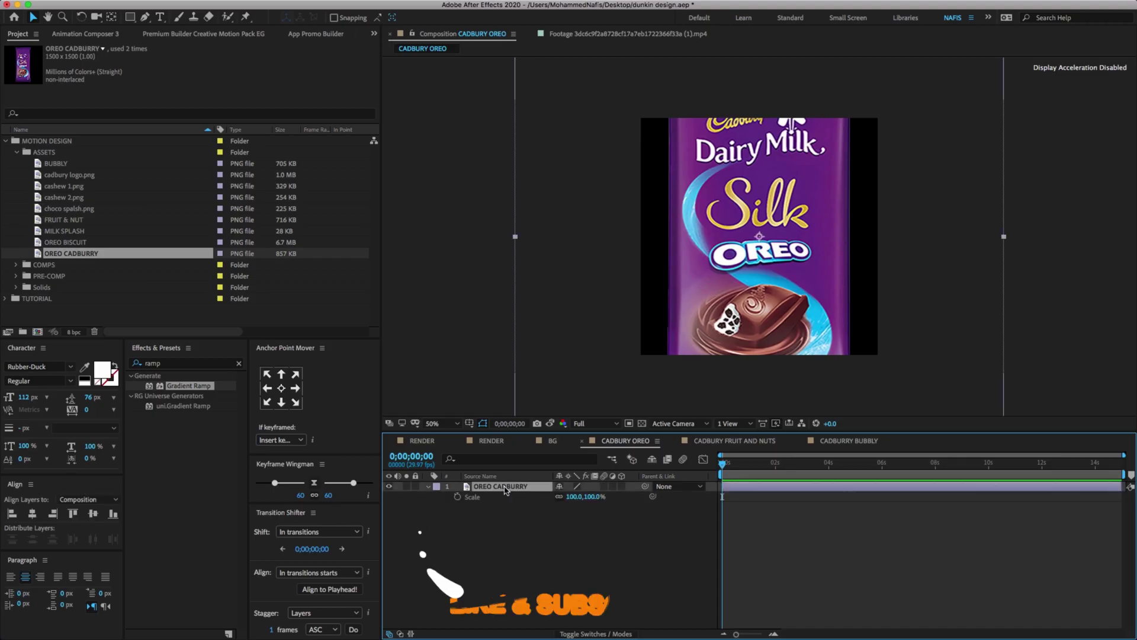
{"action": "left_click_drag", "start_coordinate": [595, 503], "coordinate": [572, 514]}
{"action": "key", "text": "shift+Up"}
{"action": "key", "text": "Up"}
{"action": "key", "text": "Up"}
{"action": "key", "text": "Up"}
{"action": "key", "text": "Up"}
{"action": "key", "text": "Up"}
{"action": "key", "text": "Up"}
{"action": "key", "text": "Up"}
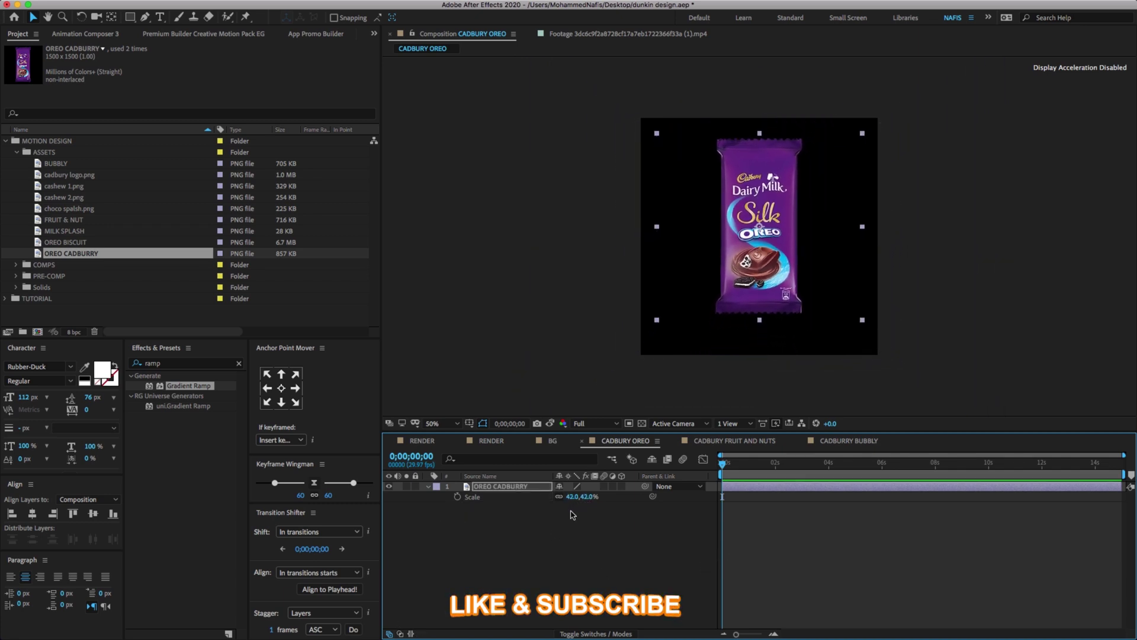
Add the MILK SPLASH image above the Oreo bar, enlarge and rotate it, and place it around the bar's lower half.
{"action": "left_click", "coordinate": [47, 231]}
{"action": "left_click_drag", "start_coordinate": [47, 231], "coordinate": [565, 496]}
{"action": "key", "text": "s"}
{"action": "key", "text": "r"}
{"action": "key", "text": "super+a"}
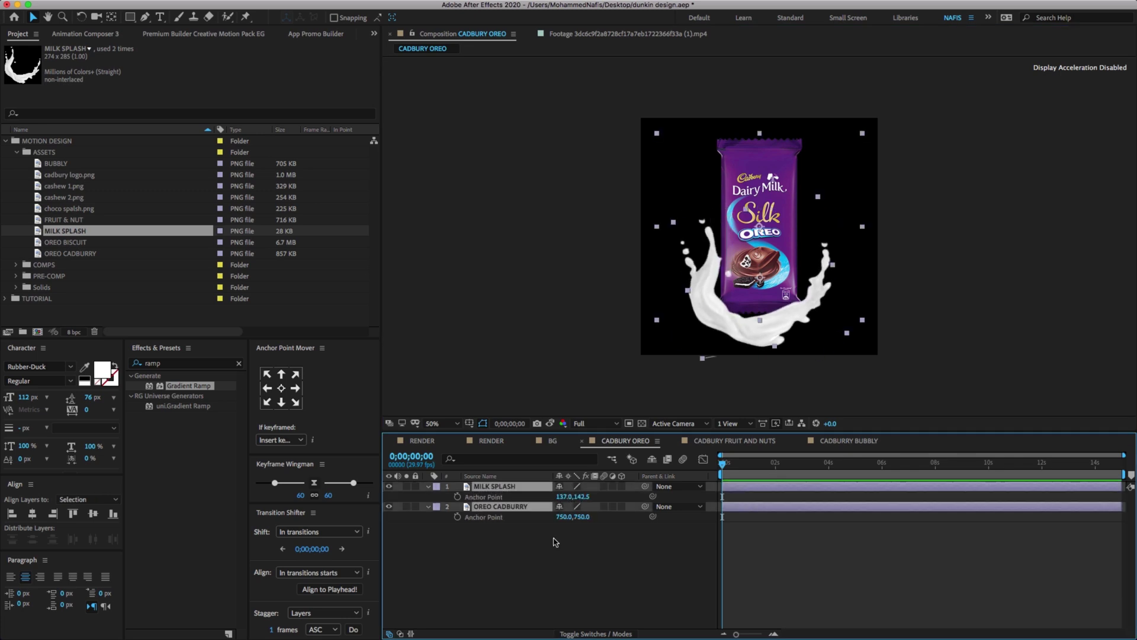
{"action": "key", "text": "u"}
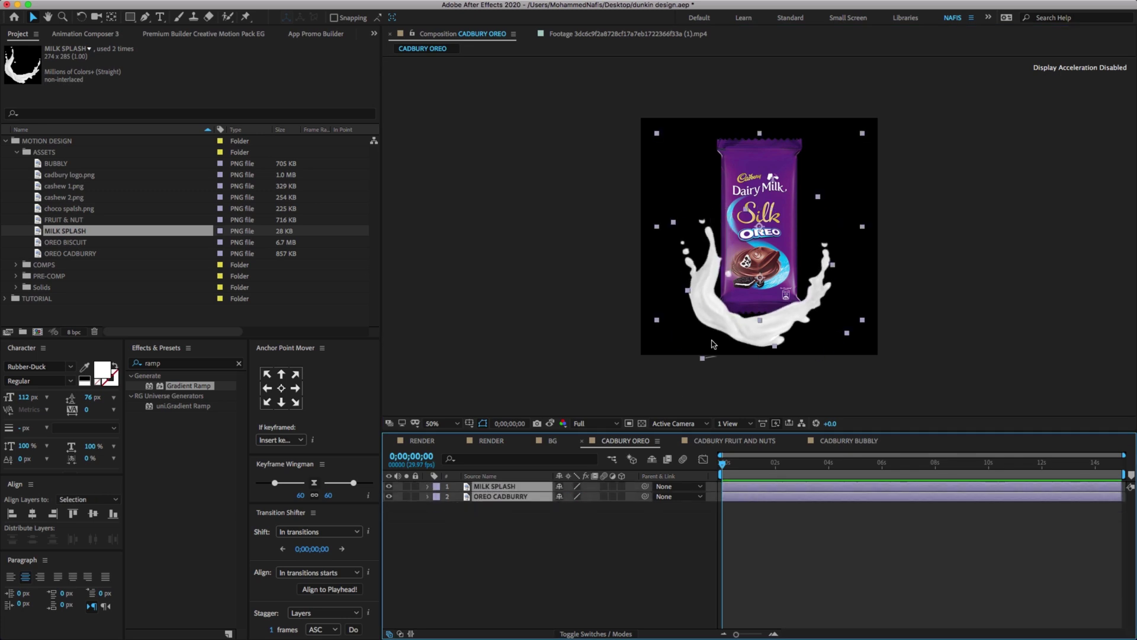
Open the CADBURY FRUIT AND NUTS composition and add the FRUIT & NUT image as a layer.
{"action": "left_click", "coordinate": [735, 441]}
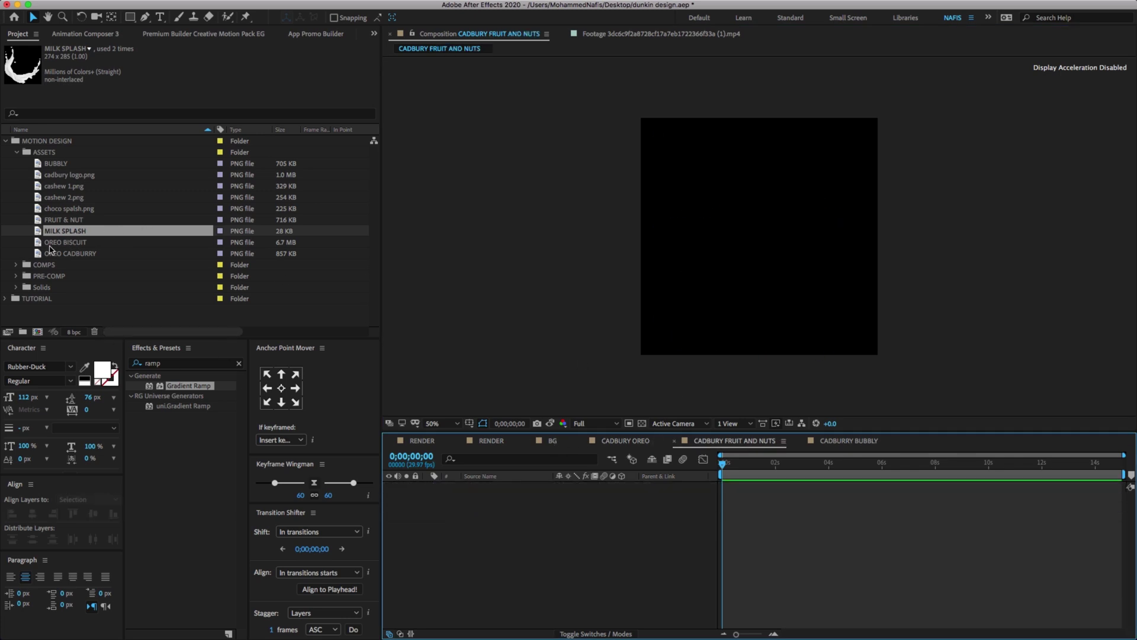
{"action": "left_click", "coordinate": [38, 176]}
{"action": "left_click", "coordinate": [38, 165]}
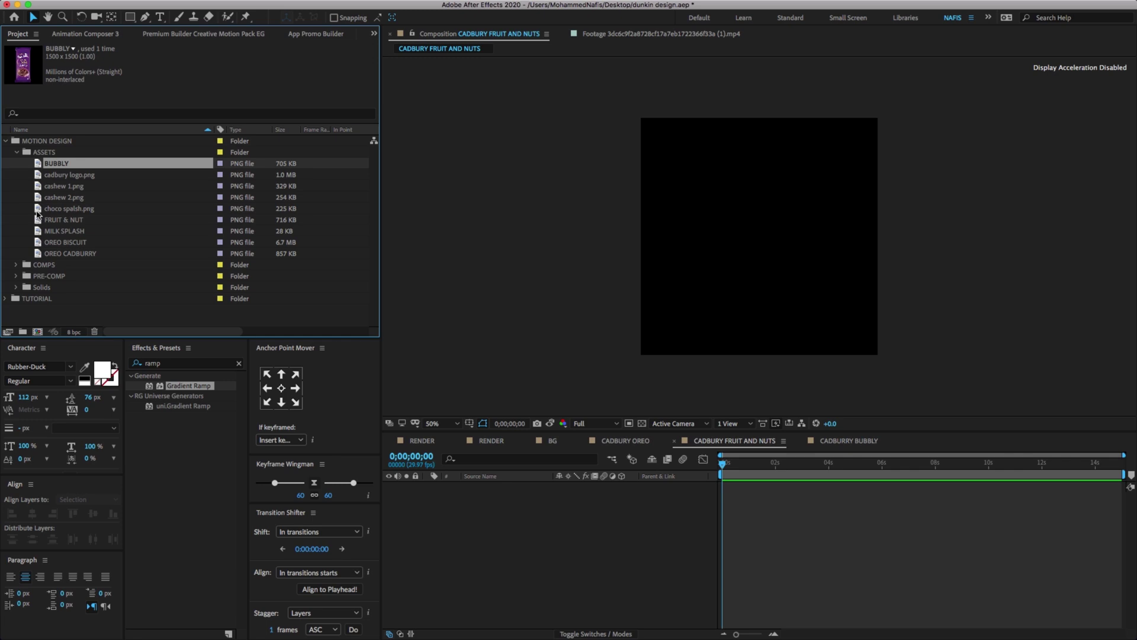
{"action": "left_click_drag", "start_coordinate": [42, 220], "coordinate": [603, 529]}
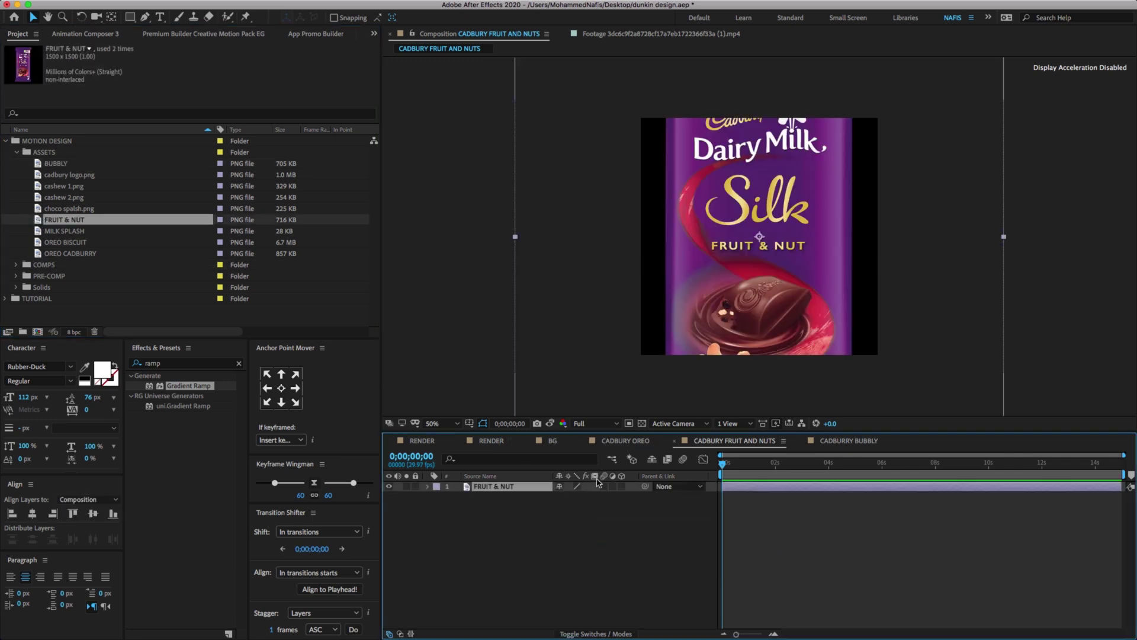
Match the FRUIT & NUT layer to the Oreo bar's size by setting its scale to 42%.
{"action": "left_click", "coordinate": [631, 442]}
{"action": "left_click", "coordinate": [512, 513]}
{"action": "left_click", "coordinate": [509, 497]}
{"action": "key", "text": "s"}
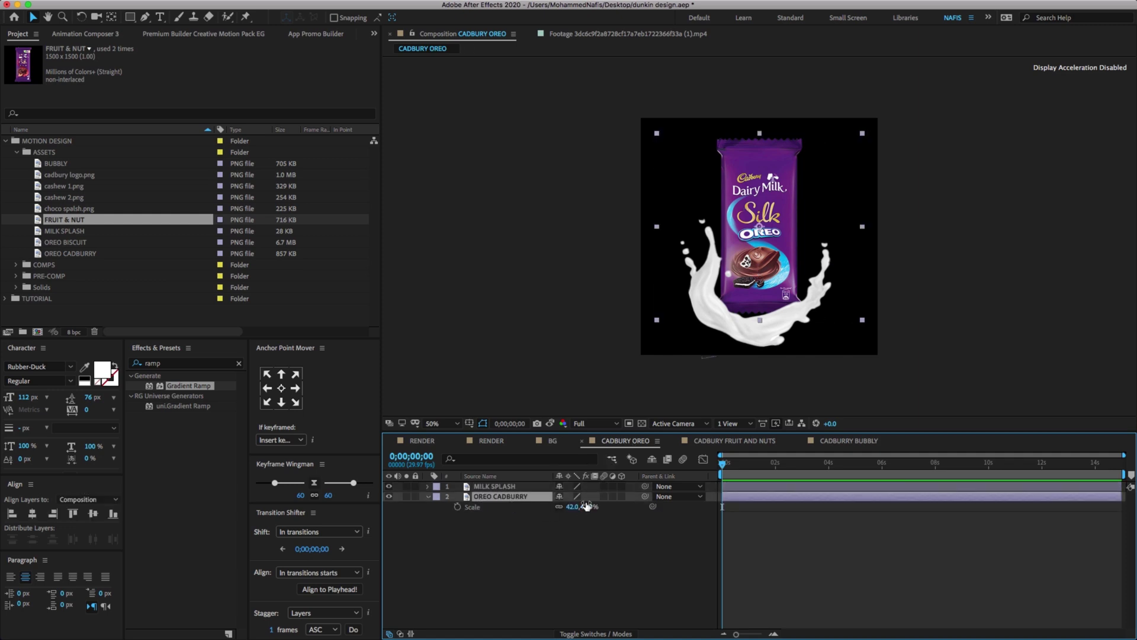
{"action": "key", "text": "alt+shift+period"}
{"action": "key", "text": "s"}
{"action": "left_click", "coordinate": [592, 496]}
{"action": "type", "text": "42"}
{"action": "key", "text": "Return"}
Add cashew 1.png above the Fruit & Nut bar, scale it to 16% and place it beside the bar's right edge.
{"action": "left_click_drag", "start_coordinate": [59, 186], "coordinate": [493, 488]}
{"action": "key", "text": "s"}
{"action": "mouse_move", "coordinate": [597, 496]}
{"action": "left_mouse_down"}
{"action": "mouse_move", "coordinate": [562, 498]}
{"action": "mouse_move", "coordinate": [584, 497]}
{"action": "left_mouse_up"}
{"action": "left_click_drag", "start_coordinate": [772, 250], "coordinate": [828, 237]}
Add cashew 2.png, scale it to about 20% and place it over the Fruit & Nut bar's lower-left corner.
{"action": "left_click_drag", "start_coordinate": [48, 197], "coordinate": [474, 487]}
{"action": "key", "text": "s"}
{"action": "left_click_drag", "start_coordinate": [600, 496], "coordinate": [559, 512]}
{"action": "left_click_drag", "start_coordinate": [760, 237], "coordinate": [715, 286]}
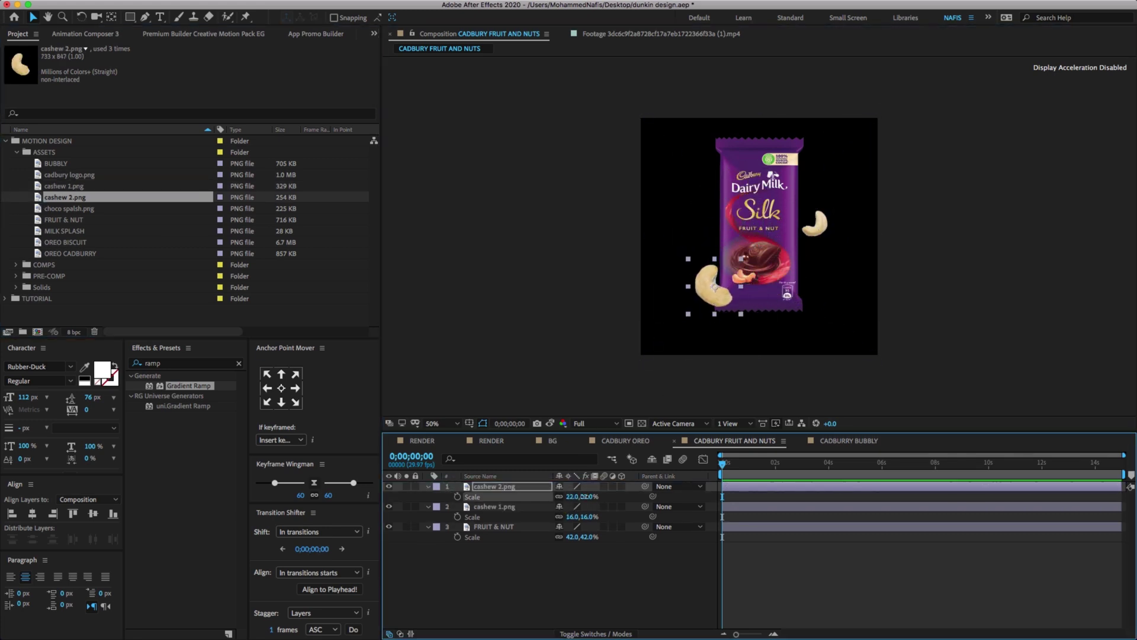
Add a second copy of cashew 1.png, scale it down, rotate it 92° and place it near the bar's lower-left corner.
{"action": "left_click", "coordinate": [57, 186]}
{"action": "left_click_drag", "start_coordinate": [54, 186], "coordinate": [492, 487]}
{"action": "key", "text": "s"}
{"action": "left_click_drag", "start_coordinate": [582, 496], "coordinate": [622, 496]}
{"action": "key", "text": "r"}
{"action": "left_click_drag", "start_coordinate": [763, 245], "coordinate": [709, 307]}
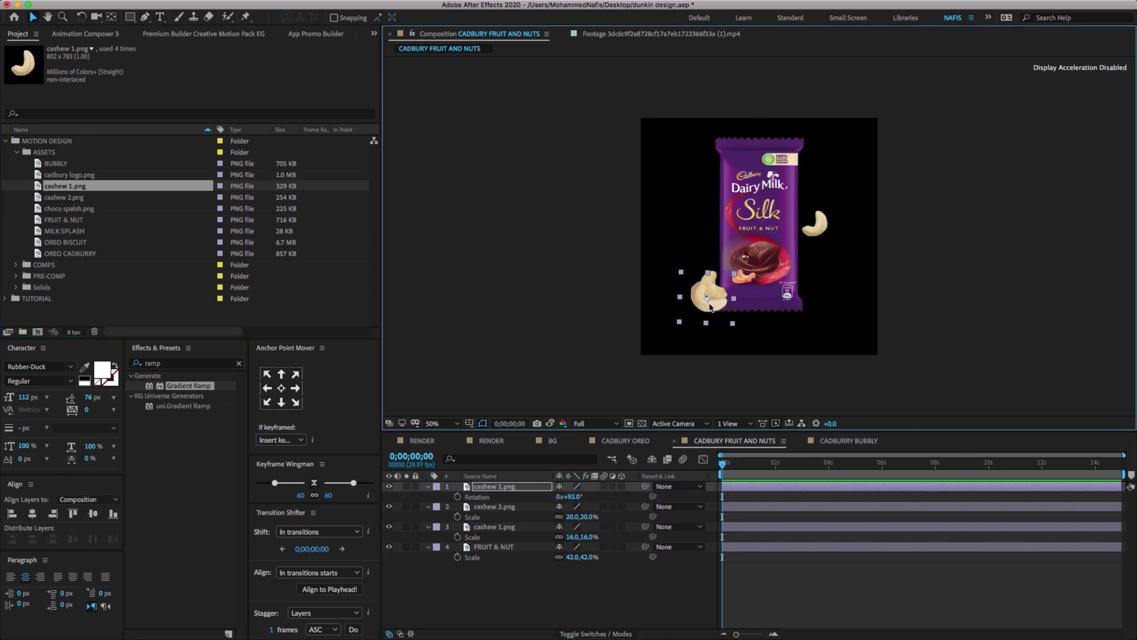
Stack the rotated cashew beneath the cashew 2.png layer and shift it slightly left so both nuts show.
{"action": "left_click", "coordinate": [561, 571]}
{"action": "left_click_drag", "start_coordinate": [497, 486], "coordinate": [504, 513]}
{"action": "left_click_drag", "start_coordinate": [712, 294], "coordinate": [707, 295]}
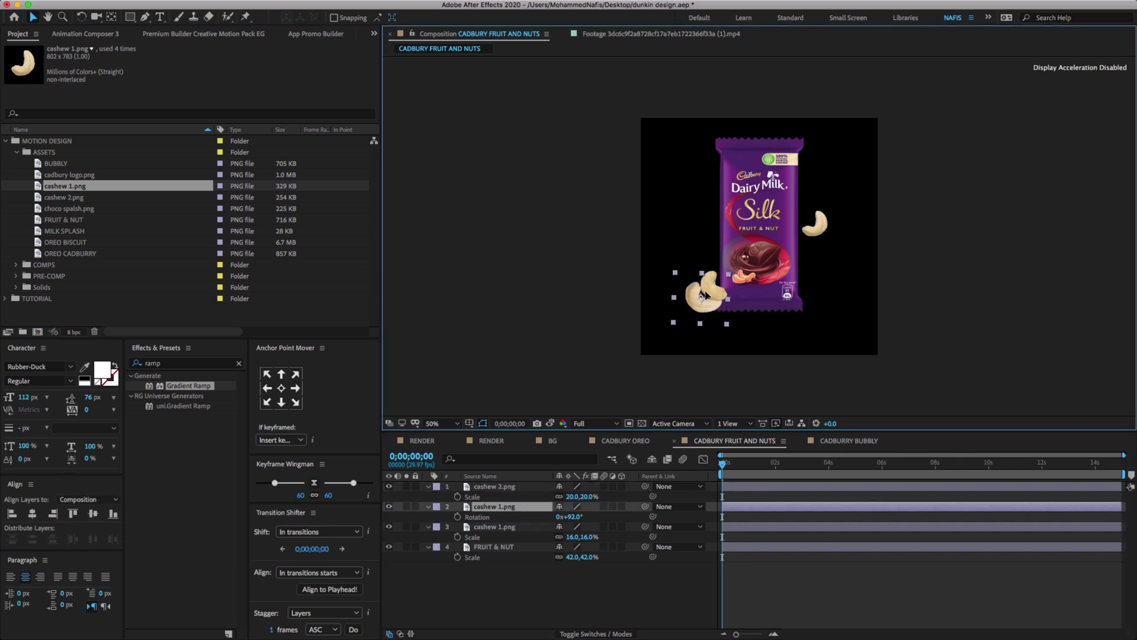
{"action": "left_click", "coordinate": [482, 601]}
{"action": "key", "text": "u"}
Open the CADBURRY BUBBLY composition, add the BUBBLY image as a layer and set its scale to 42%.
{"action": "left_click", "coordinate": [871, 443]}
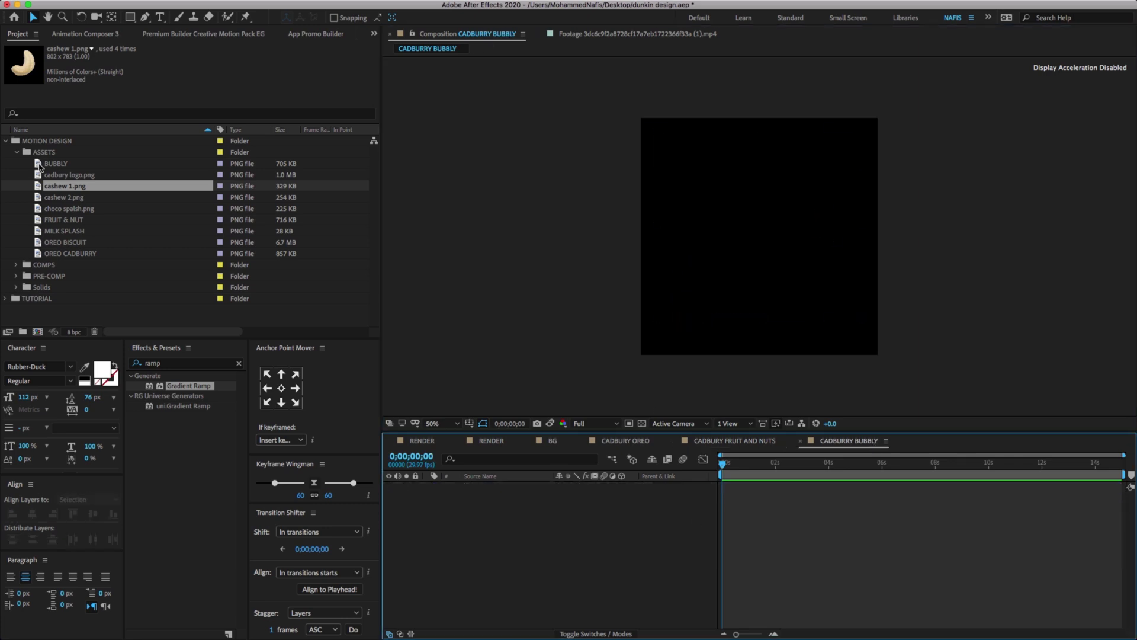
{"action": "left_click_drag", "start_coordinate": [42, 163], "coordinate": [567, 503]}
{"action": "key", "text": "s"}
{"action": "left_click", "coordinate": [594, 497]}
{"action": "type", "text": "42"}
{"action": "key", "text": "Return"}
{"action": "key", "text": "shift+Up"}
{"action": "key", "text": "shift+Up"}
Add choco spalsh.png above the Bubbly bar, scale it down, rotate it 56° and place it around the bar's lower right.
{"action": "left_click_drag", "start_coordinate": [87, 209], "coordinate": [477, 488]}
{"action": "key", "text": "s"}
{"action": "left_click_drag", "start_coordinate": [599, 497], "coordinate": [583, 504]}
{"action": "left_click_drag", "start_coordinate": [521, 486], "coordinate": [603, 497]}
{"action": "key", "text": "super+bracketright"}
{"action": "key", "text": "r"}
{"action": "left_click_drag", "start_coordinate": [764, 278], "coordinate": [802, 302]}
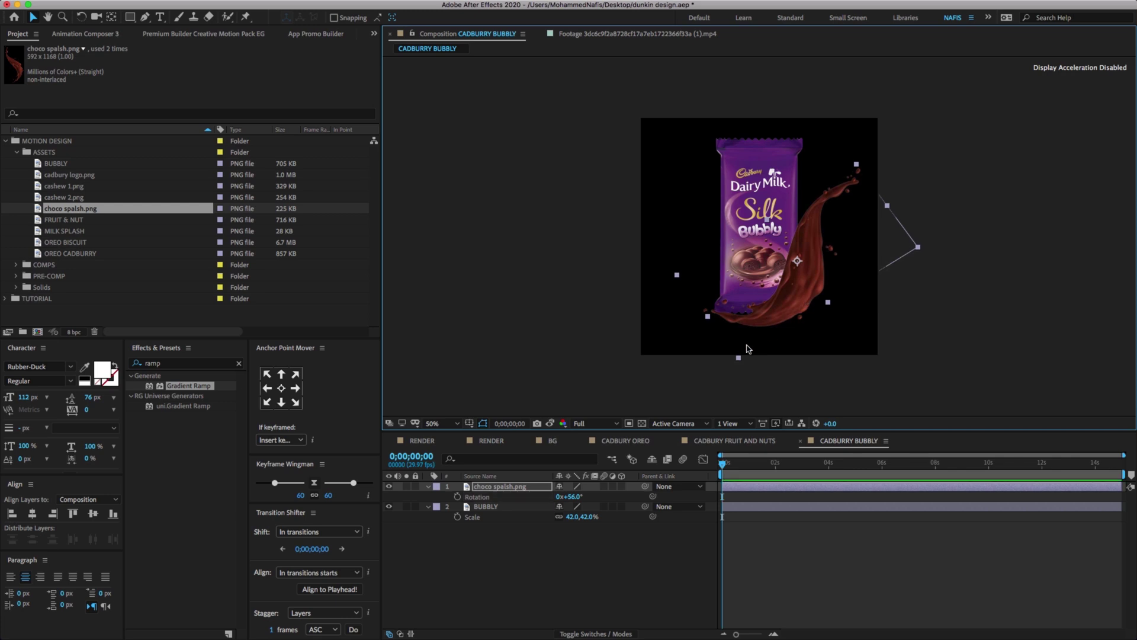
{"action": "left_click", "coordinate": [560, 554]}
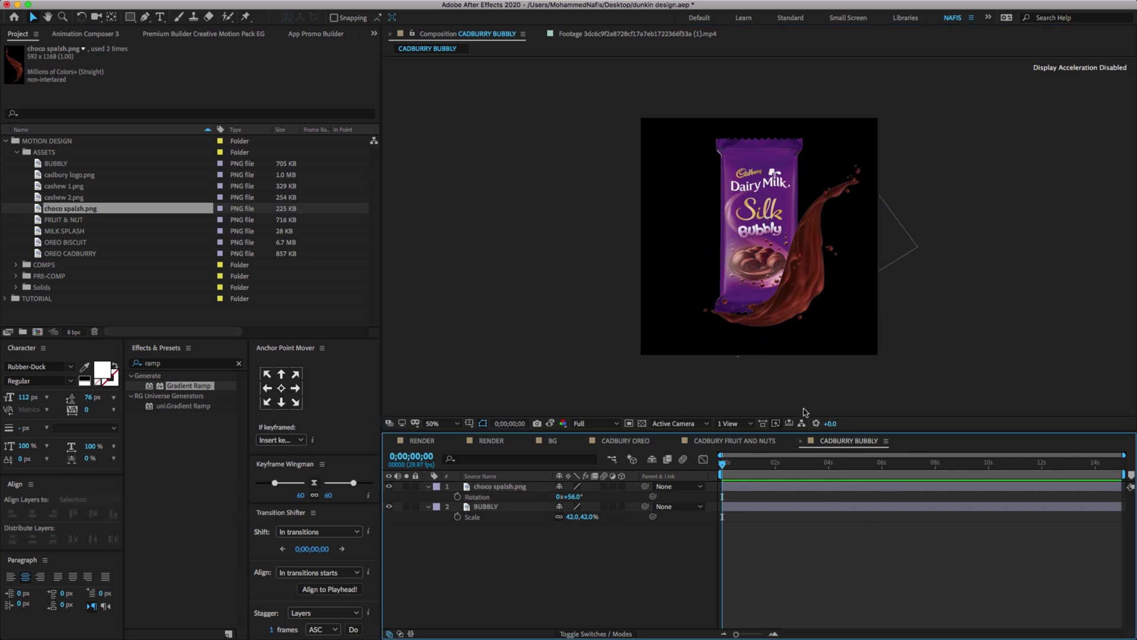
Open the TUTORIAL RENDER composition and add the Bubbly, Fruit and Nuts and Oreo compositions as layers above BG.
{"action": "left_click", "coordinate": [485, 444]}
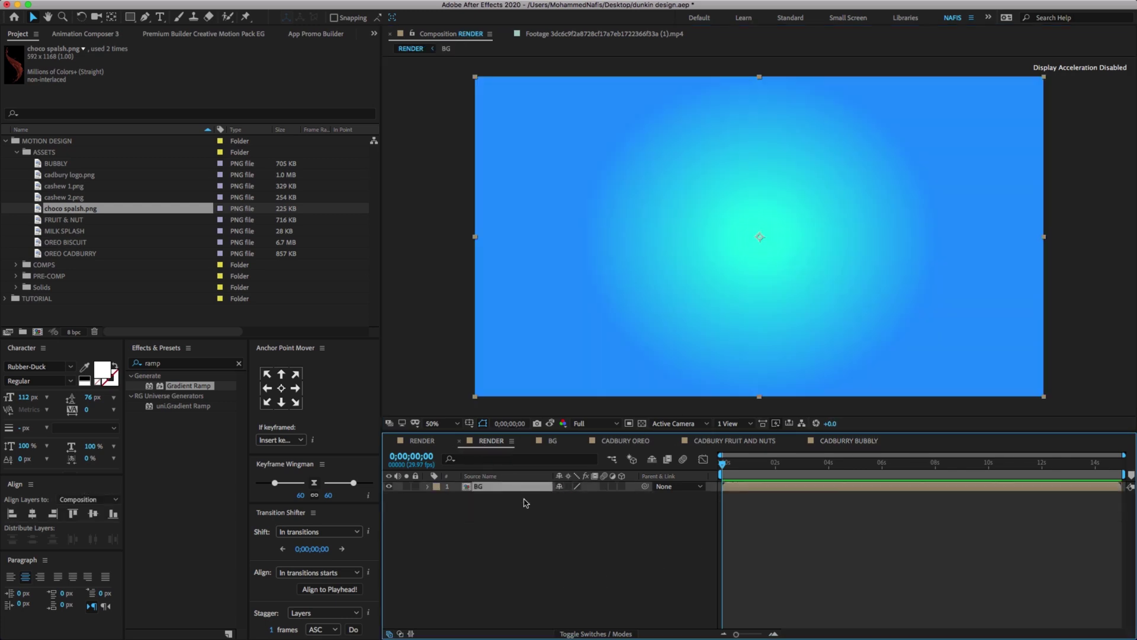
{"action": "left_click", "coordinate": [5, 141]}
{"action": "left_click", "coordinate": [6, 152]}
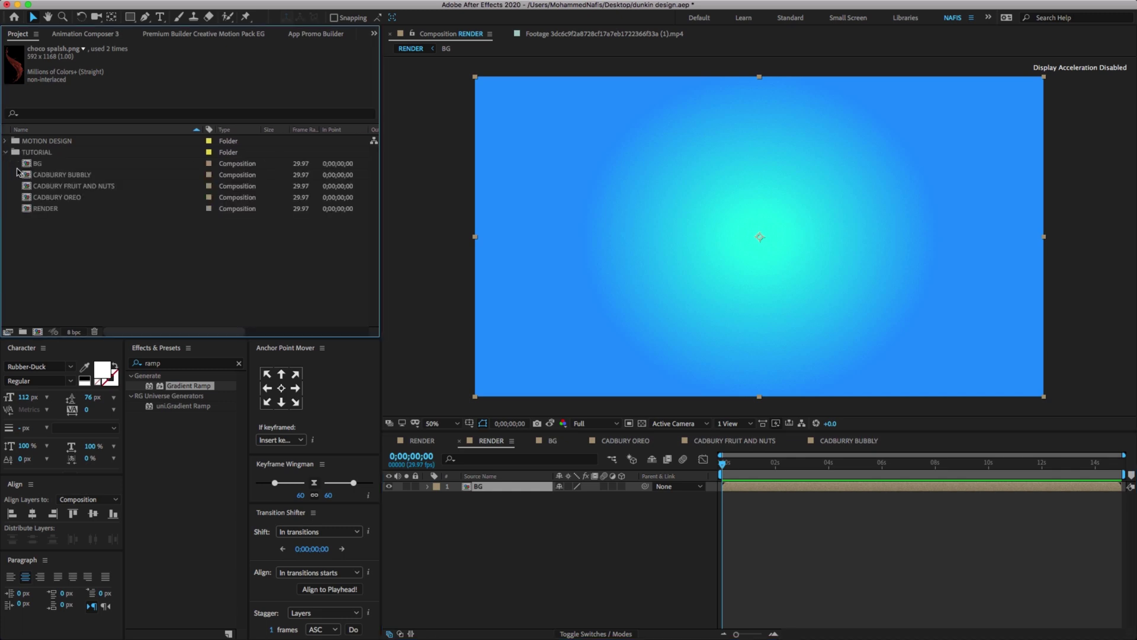
{"action": "left_click", "coordinate": [27, 176]}
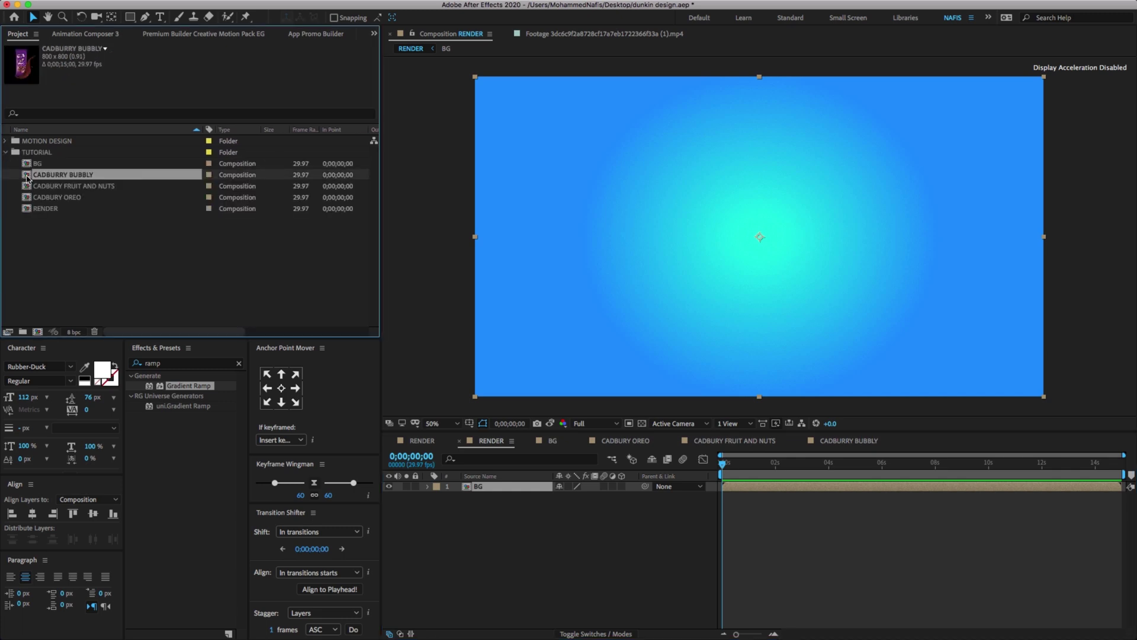
{"action": "left_click", "coordinate": [44, 197], "text": "shift"}
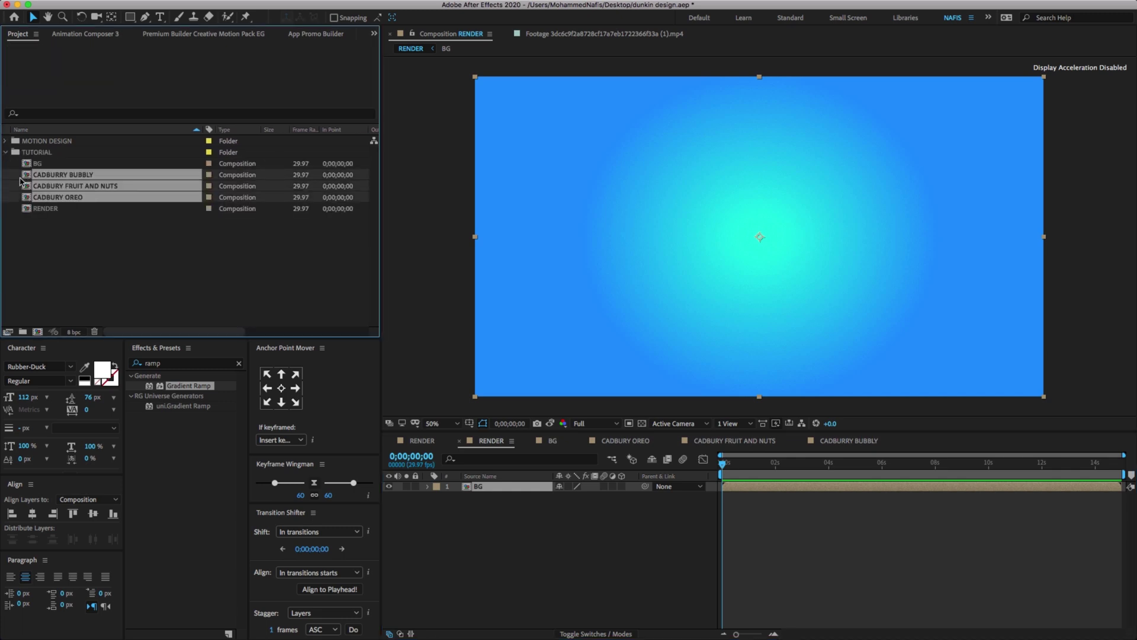
{"action": "left_click_drag", "start_coordinate": [26, 200], "coordinate": [486, 485]}
Tilt the bar image slightly in the CADBURY OREO composition and in the CADBURY FRUIT AND NUTS composition.
{"action": "left_click", "coordinate": [628, 440]}
{"action": "key", "text": "r"}
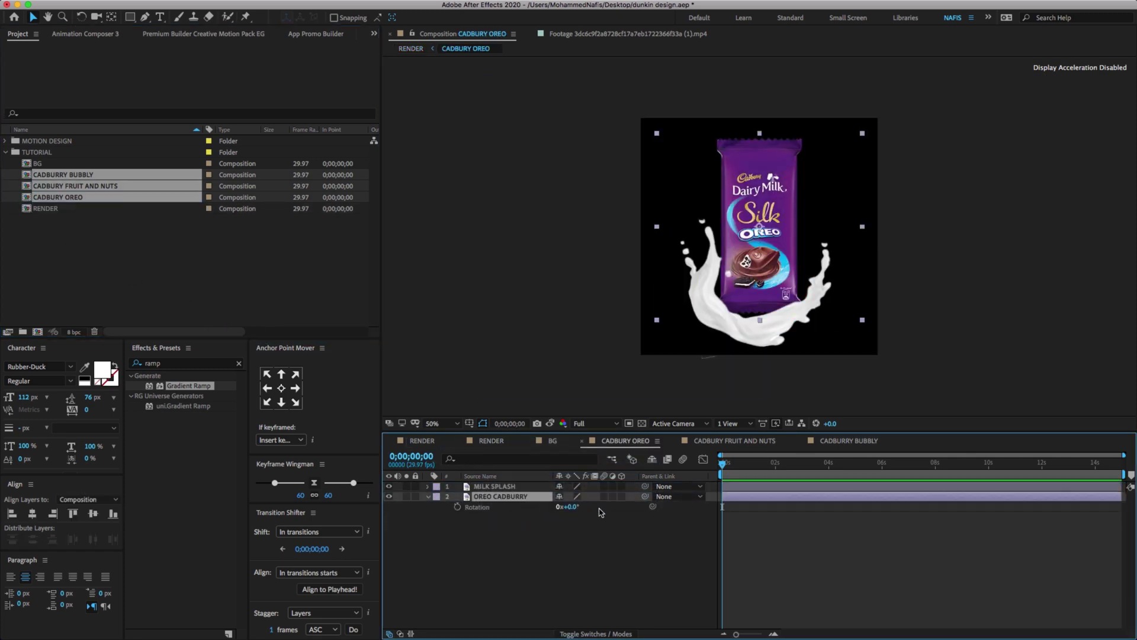
{"action": "mouse_move", "coordinate": [573, 507]}
{"action": "left_mouse_down"}
{"action": "mouse_move", "coordinate": [561, 526]}
{"action": "mouse_move", "coordinate": [574, 516]}
{"action": "left_mouse_up"}
{"action": "left_click", "coordinate": [734, 441]}
{"action": "left_click", "coordinate": [504, 516]}
{"action": "key", "text": "r"}
Rotate the BUBBLY bar 5° in the CADBURRY BUBBLY composition and return to the TUTORIAL RENDER composition.
{"action": "left_click", "coordinate": [849, 441]}
{"action": "left_click", "coordinate": [503, 507]}
{"action": "key", "text": "r"}
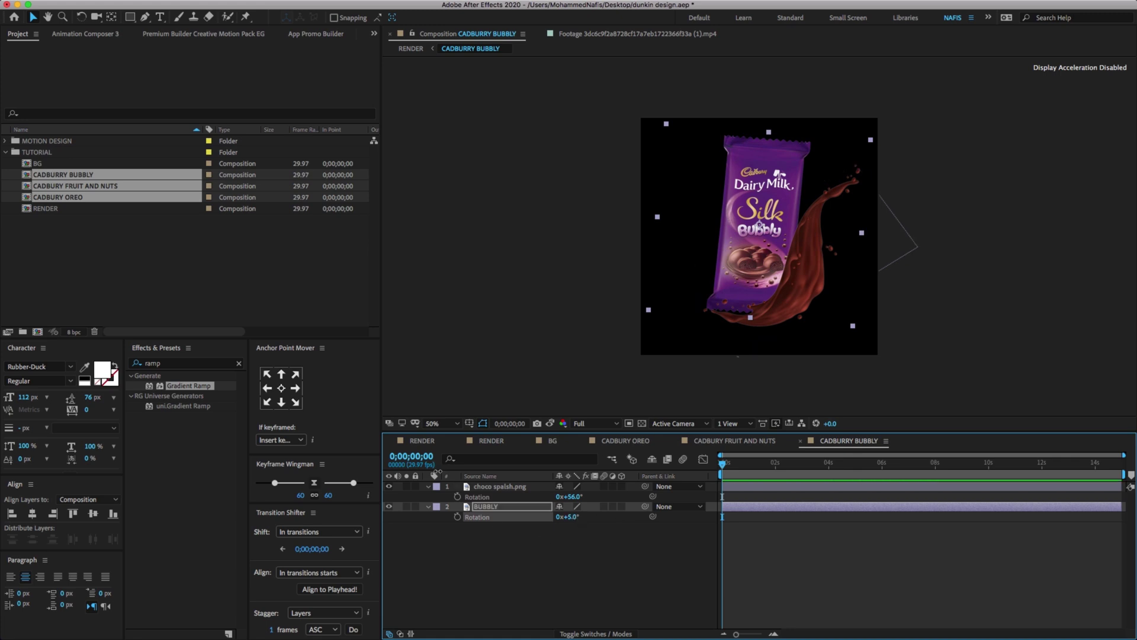
{"action": "left_click", "coordinate": [490, 441]}
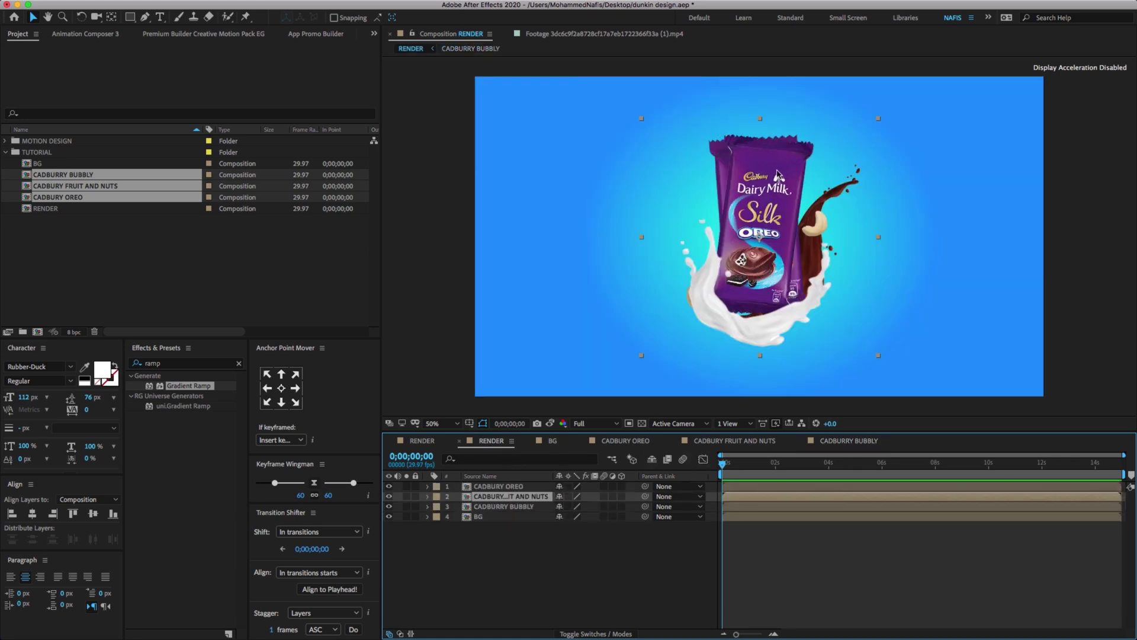
{"action": "left_click", "coordinate": [477, 594]}
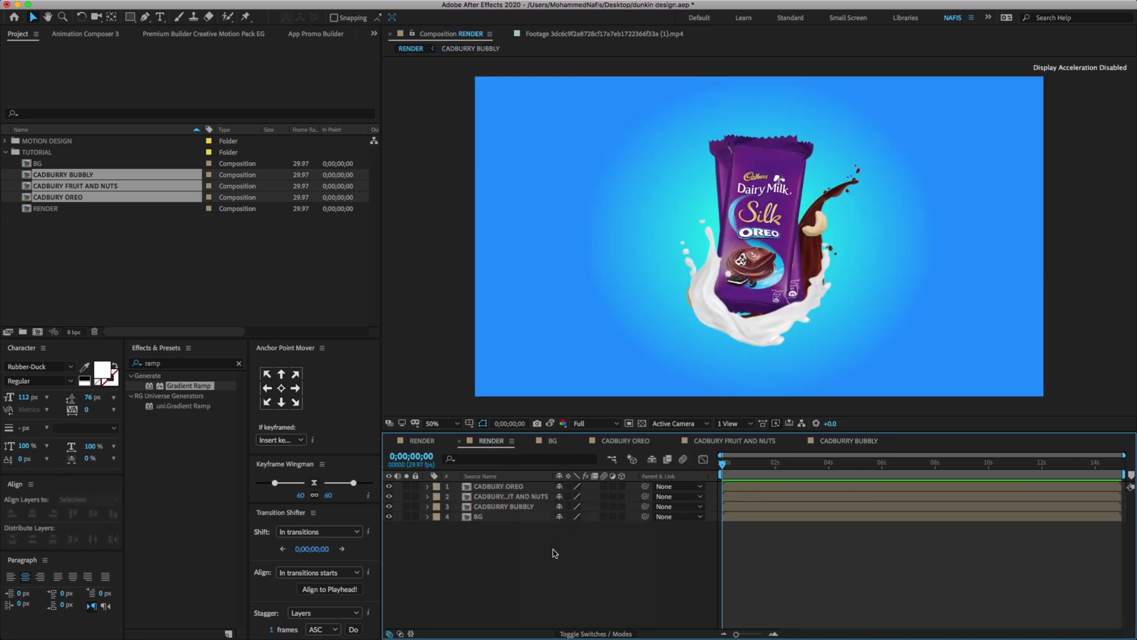
Create a two-node camera with a 54.40 mm focal length in the RENDER composition and dismiss the 2D layer warning.
{"action": "right_click", "coordinate": [555, 503]}
{"action": "mouse_move", "coordinate": [574, 509]}
{"action": "left_click", "coordinate": [731, 561]}
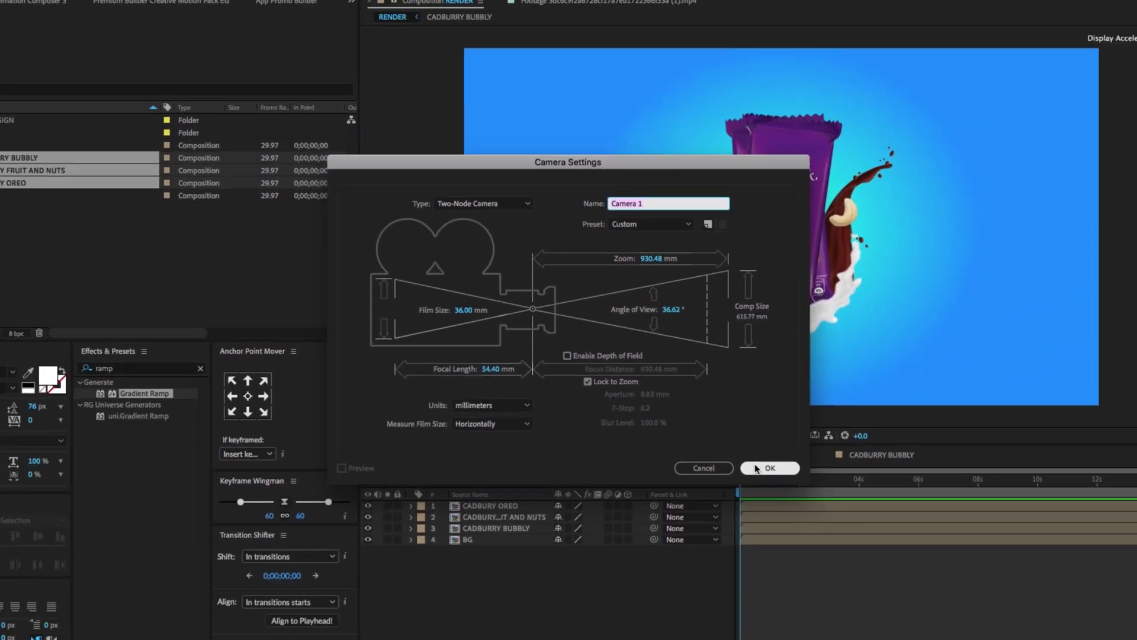
{"action": "left_click", "coordinate": [936, 590]}
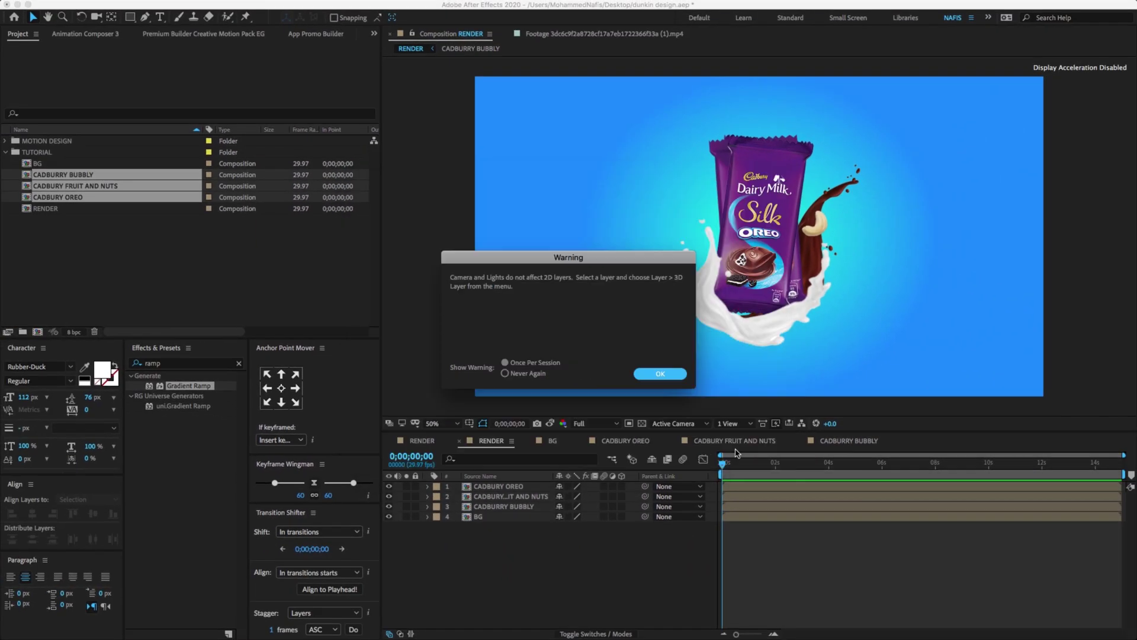
{"action": "left_click", "coordinate": [659, 374]}
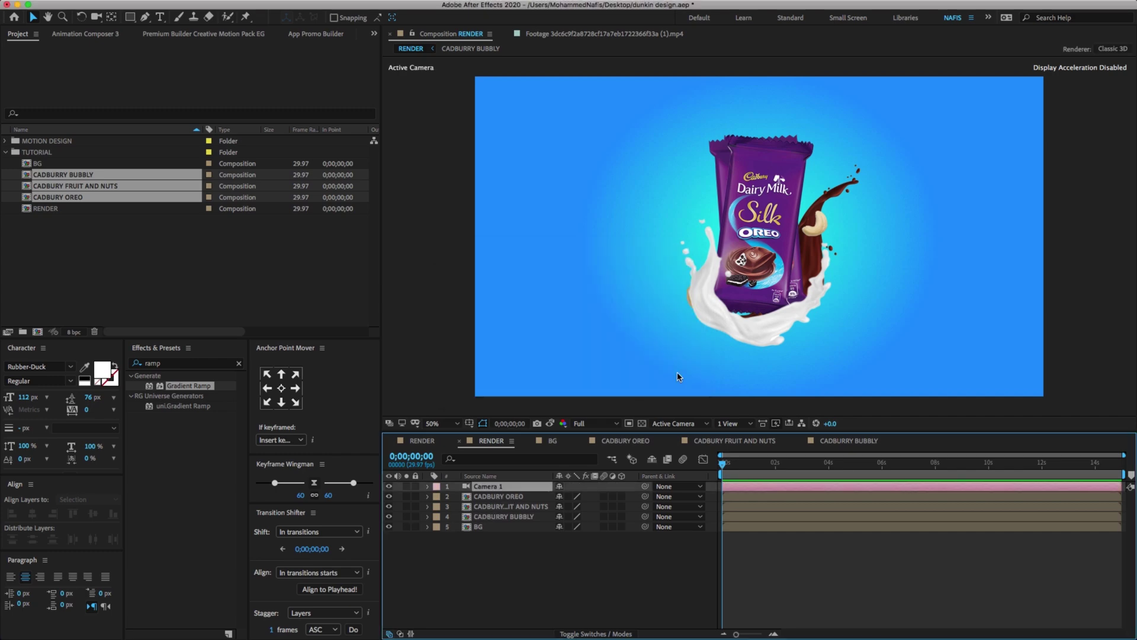
Create a null object in the RENDER composition and rename it POSITION.
{"action": "right_click", "coordinate": [570, 564]}
{"action": "mouse_move", "coordinate": [587, 513]}
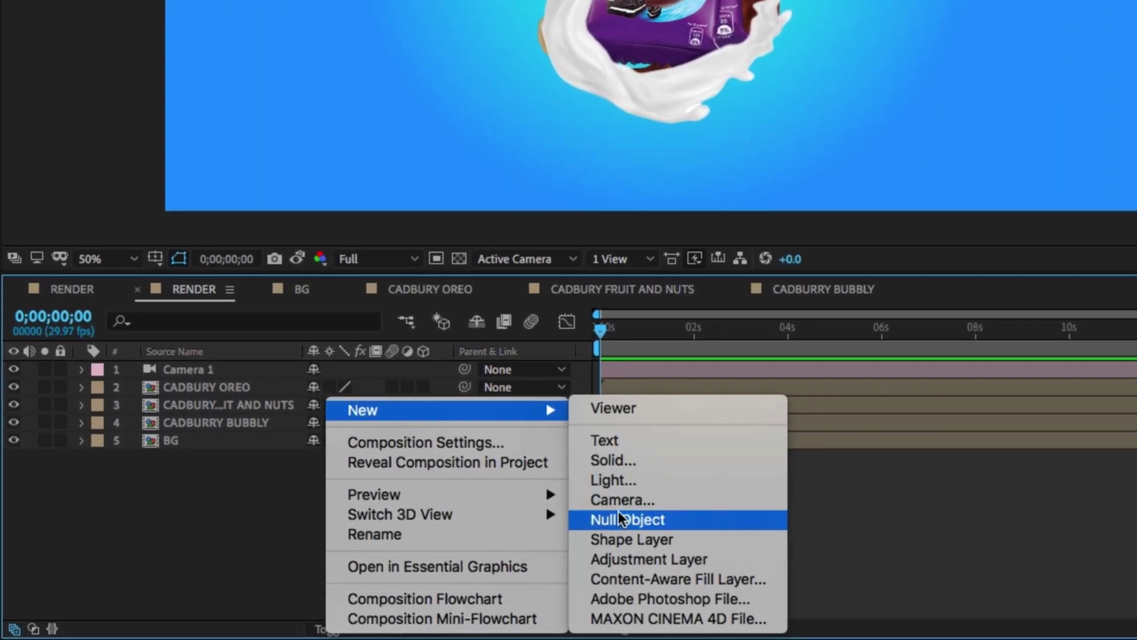
{"action": "left_click", "coordinate": [687, 549]}
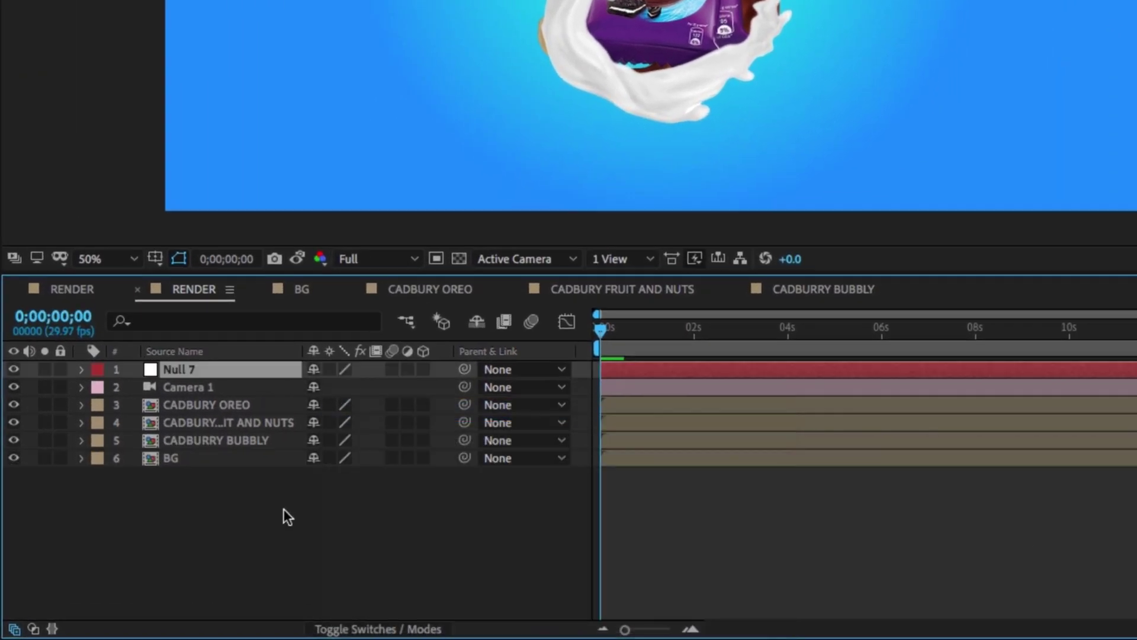
{"action": "key", "text": "Return"}
{"action": "type", "text": "POSITI"}
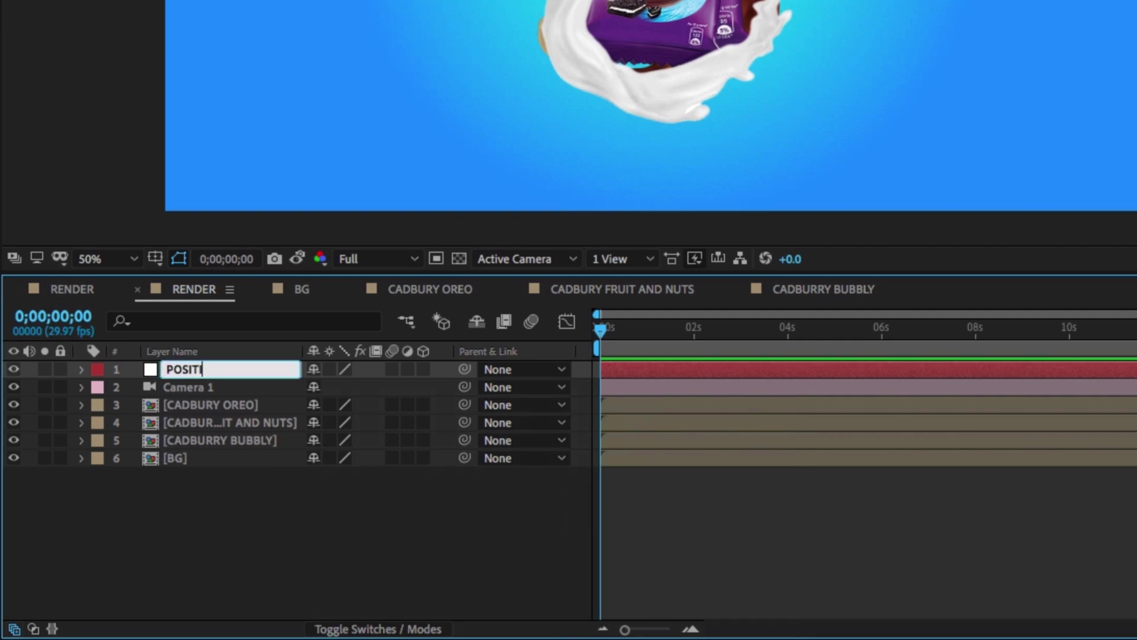
{"action": "type", "text": "ON"}
{"action": "left_click", "coordinate": [283, 565]}
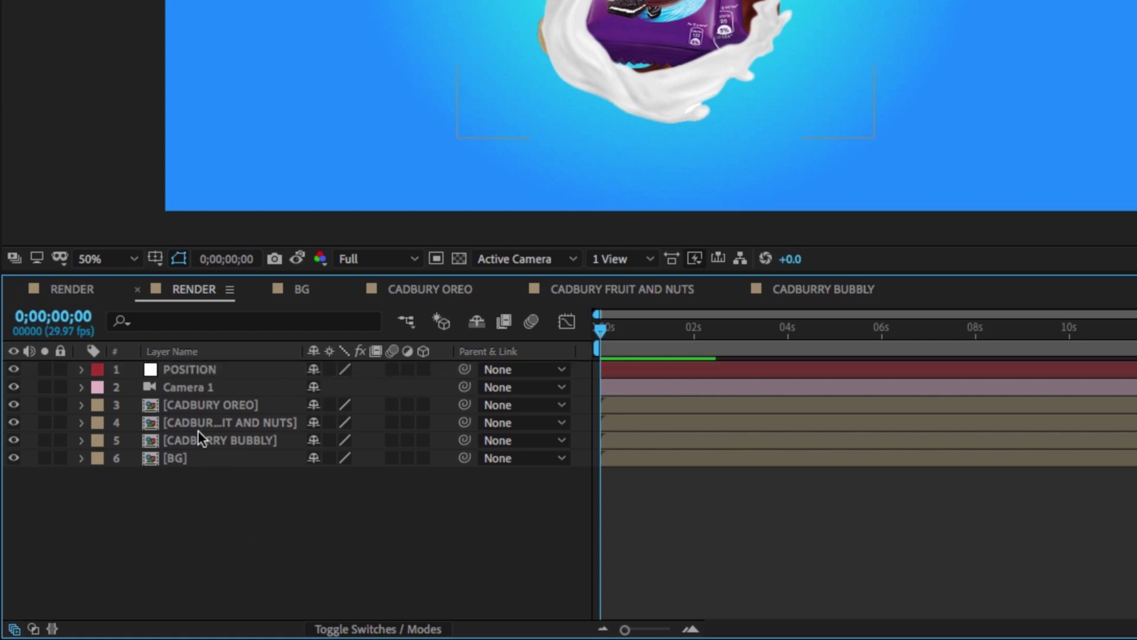
Duplicate the POSITION null and rename the copy WIGGLE.
{"action": "left_click", "coordinate": [212, 369]}
{"action": "key", "text": "ctrl+d"}
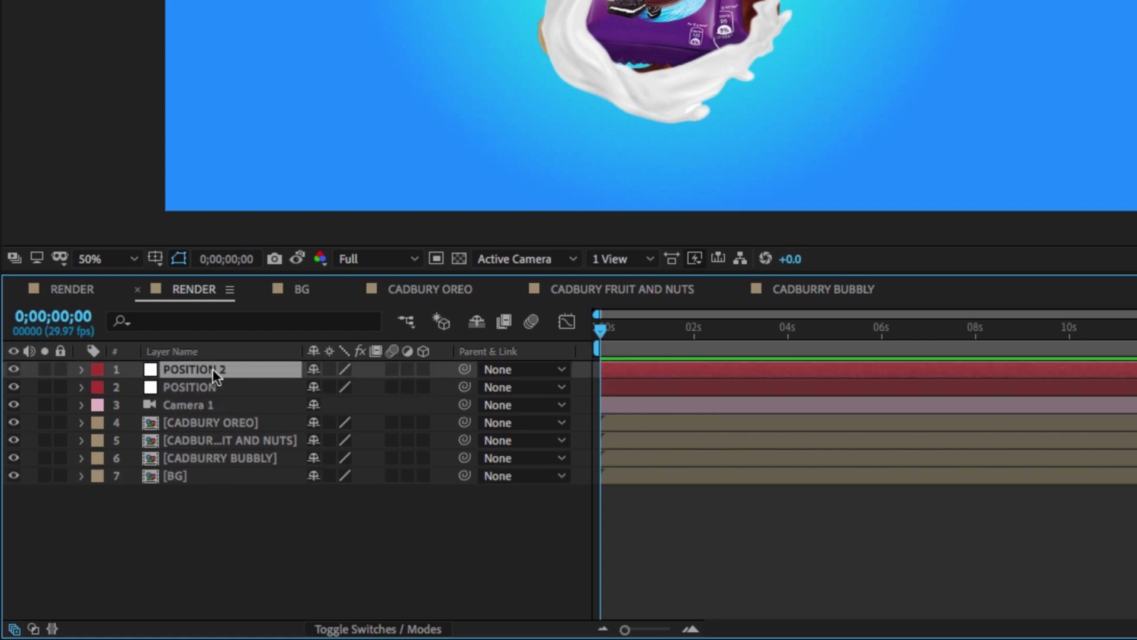
{"action": "key", "text": "Return"}
{"action": "type", "text": "E"}
{"action": "key", "text": "BackSpace"}
{"action": "type", "text": "WIGGLE"}
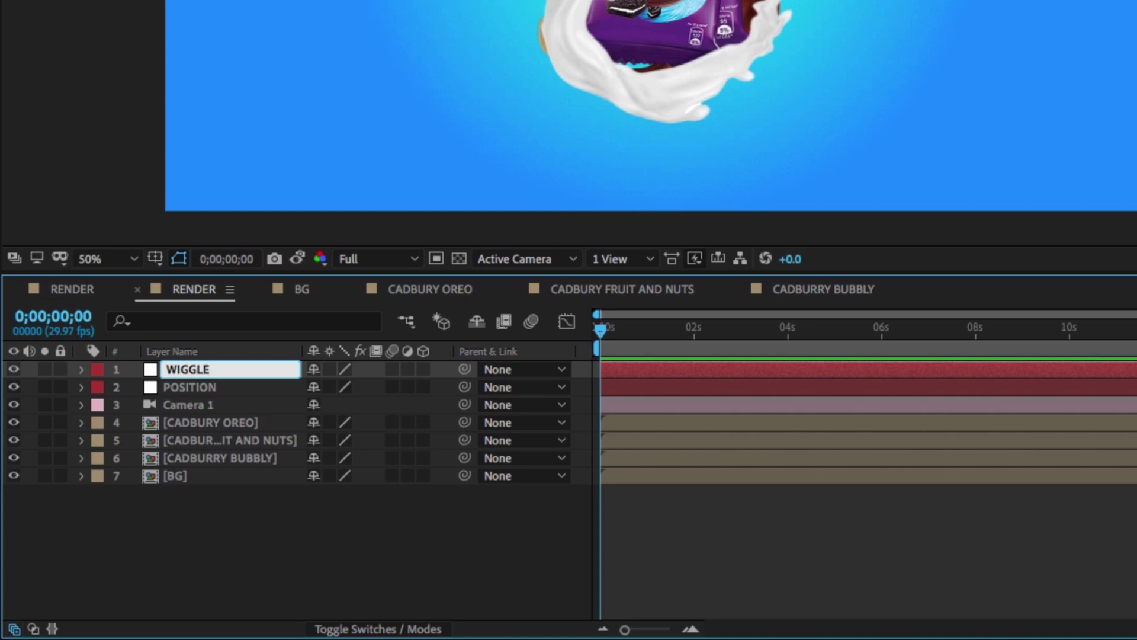
{"action": "left_click", "coordinate": [216, 545]}
{"action": "left_click", "coordinate": [244, 368]}
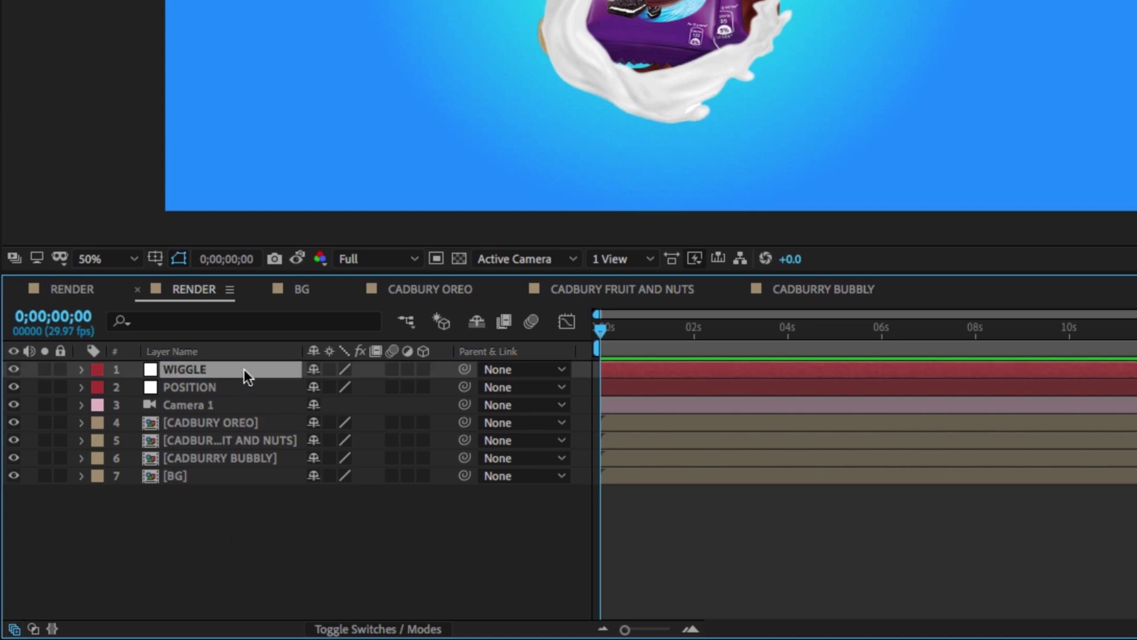
{"action": "left_click", "coordinate": [236, 405]}
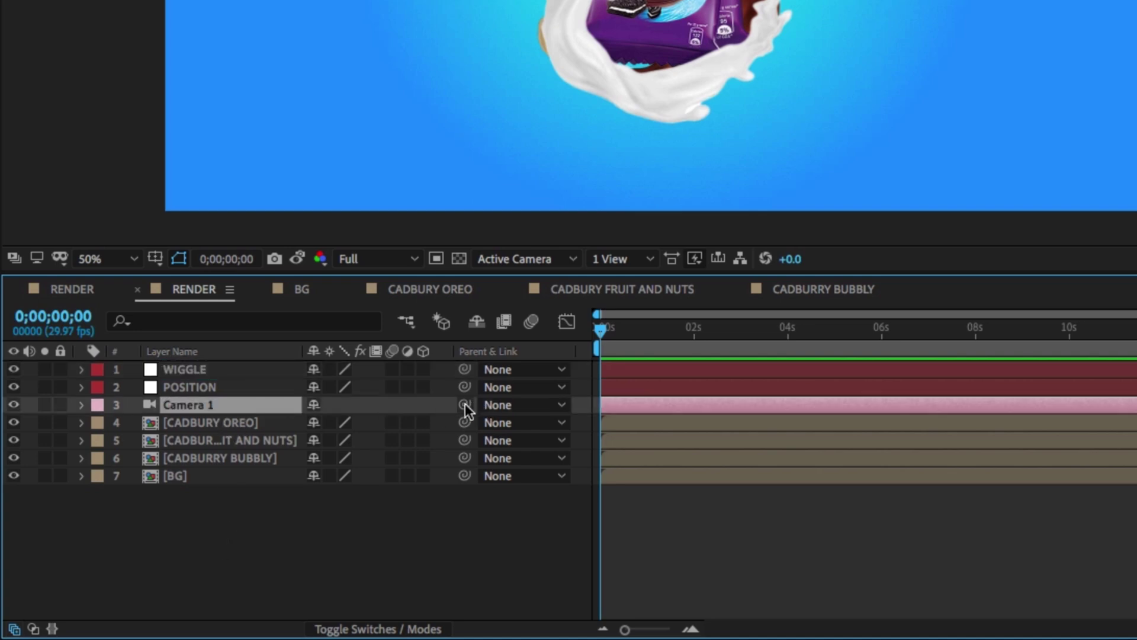
{"action": "key", "text": "F4"}
{"action": "key", "text": "F4"}
{"action": "key", "text": "F4"}
{"action": "key", "text": "F4"}
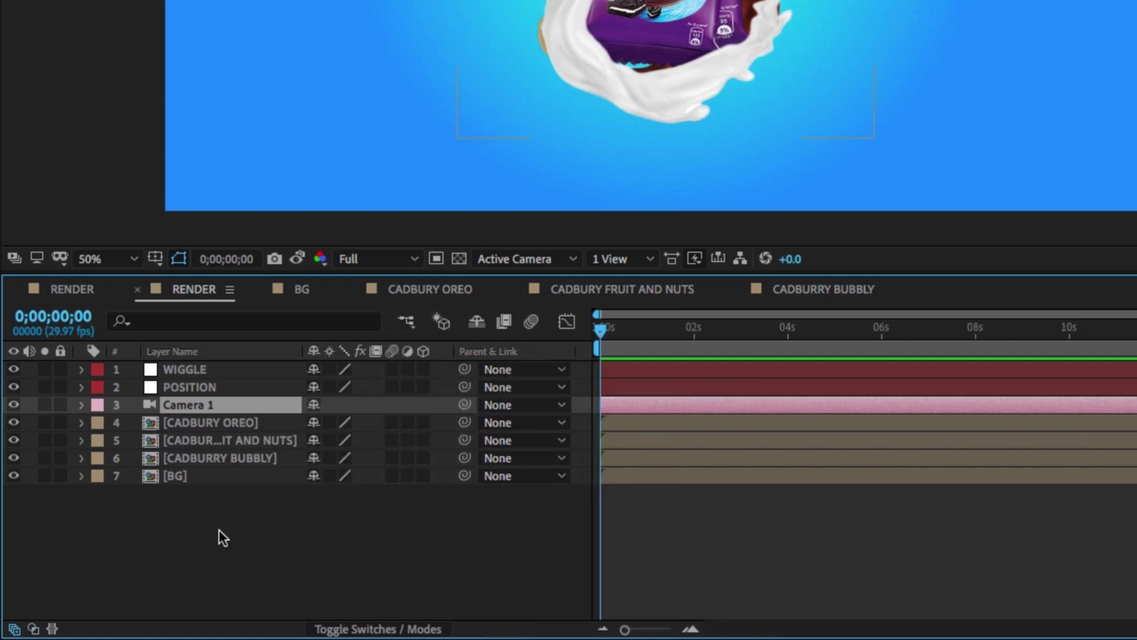
{"action": "left_click", "coordinate": [330, 631]}
{"action": "left_click", "coordinate": [332, 630]}
{"action": "left_click", "coordinate": [333, 630]}
{"action": "left_click", "coordinate": [334, 630]}
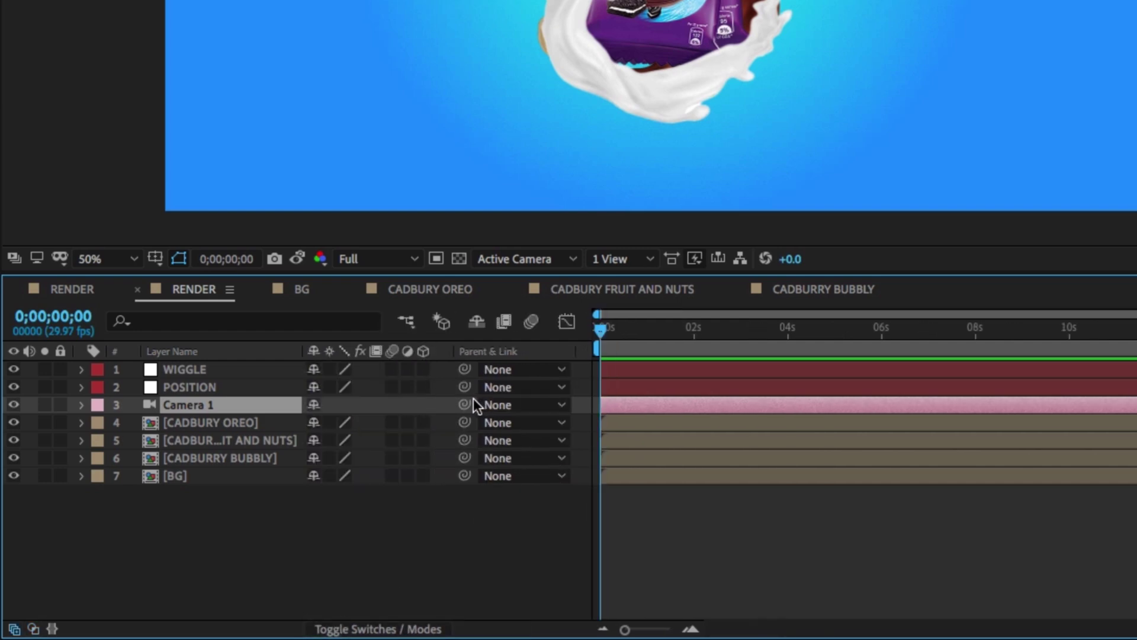
Parent Camera 1 to the POSITION null and parent the POSITION null to the WIGGLE null.
{"action": "left_click_drag", "start_coordinate": [462, 404], "coordinate": [282, 389]}
{"action": "left_click", "coordinate": [282, 389]}
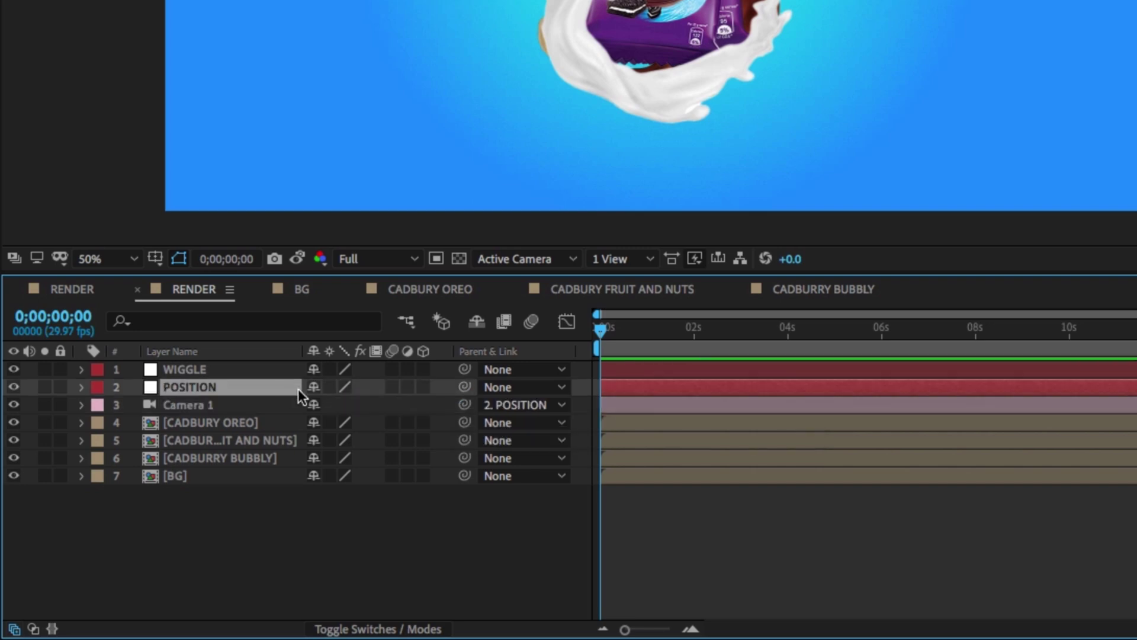
{"action": "left_click_drag", "start_coordinate": [465, 387], "coordinate": [258, 376]}
{"action": "left_click", "coordinate": [249, 368]}
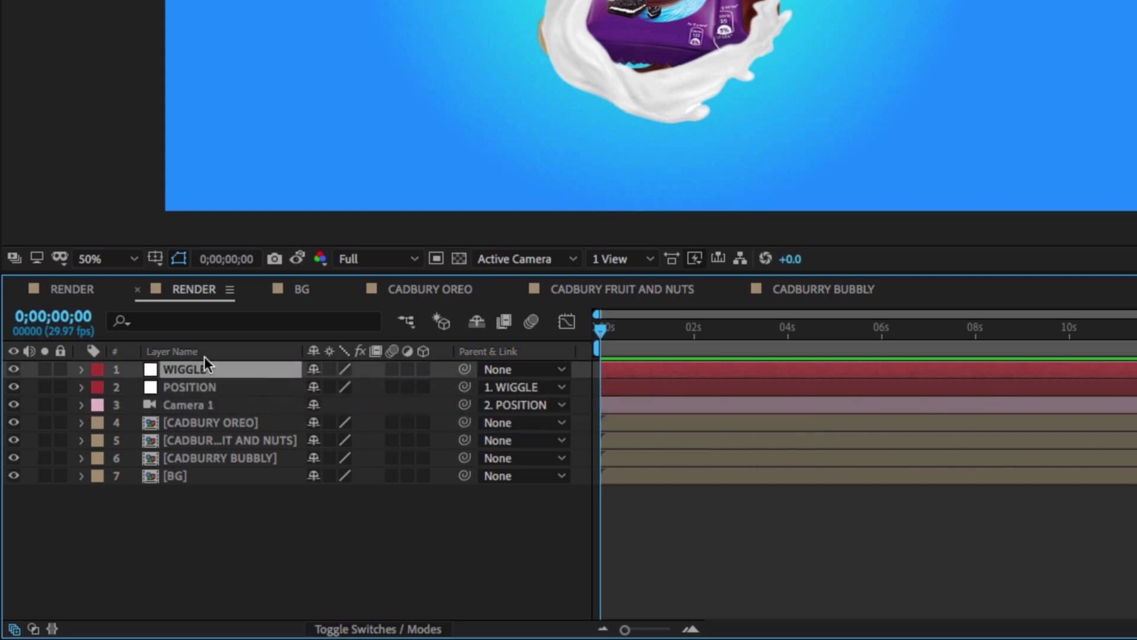
Add the expression wiggle(1.4,10) to the WIGGLE null's Position and scrub through the opening frames to check it.
{"action": "key", "text": "p"}
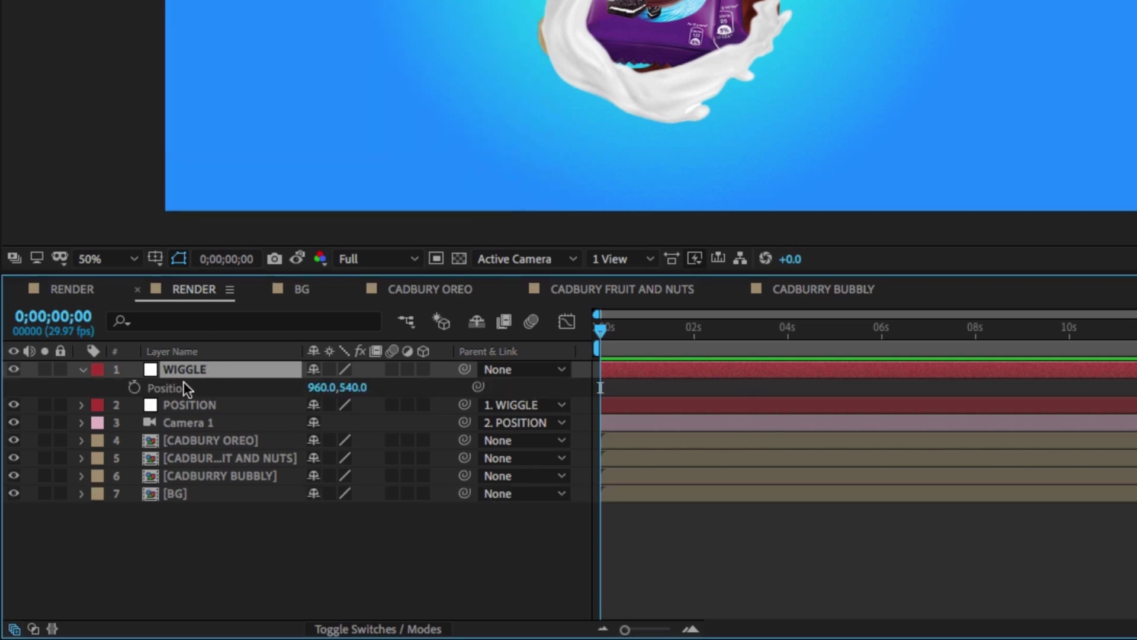
{"action": "left_click", "coordinate": [135, 392], "text": "alt"}
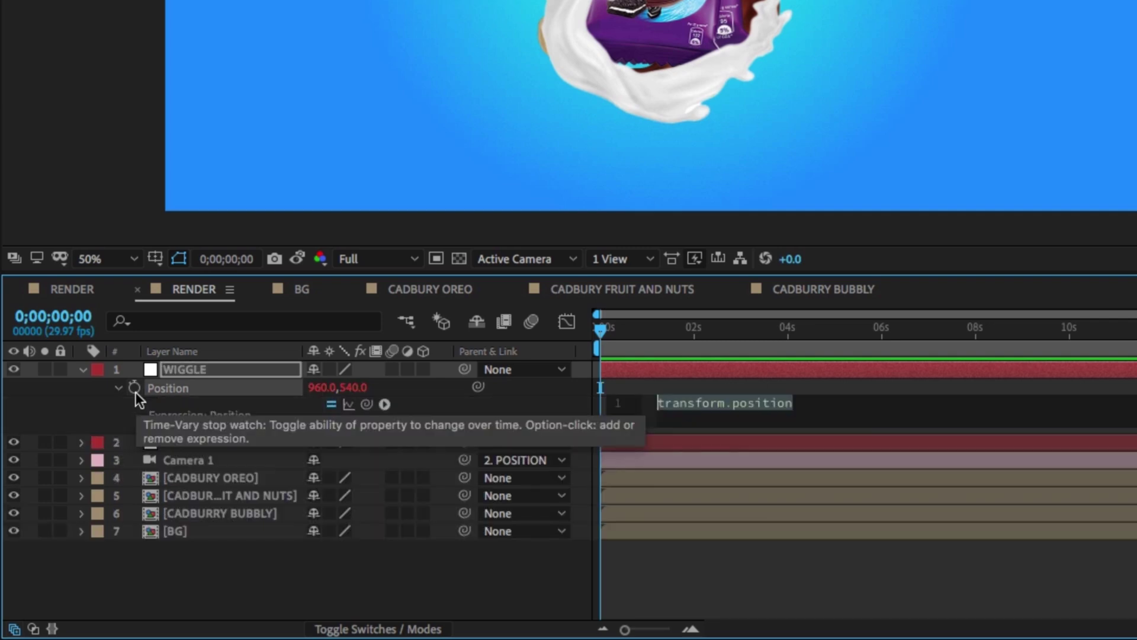
{"action": "type", "text": "wiggle(1.4,10"}
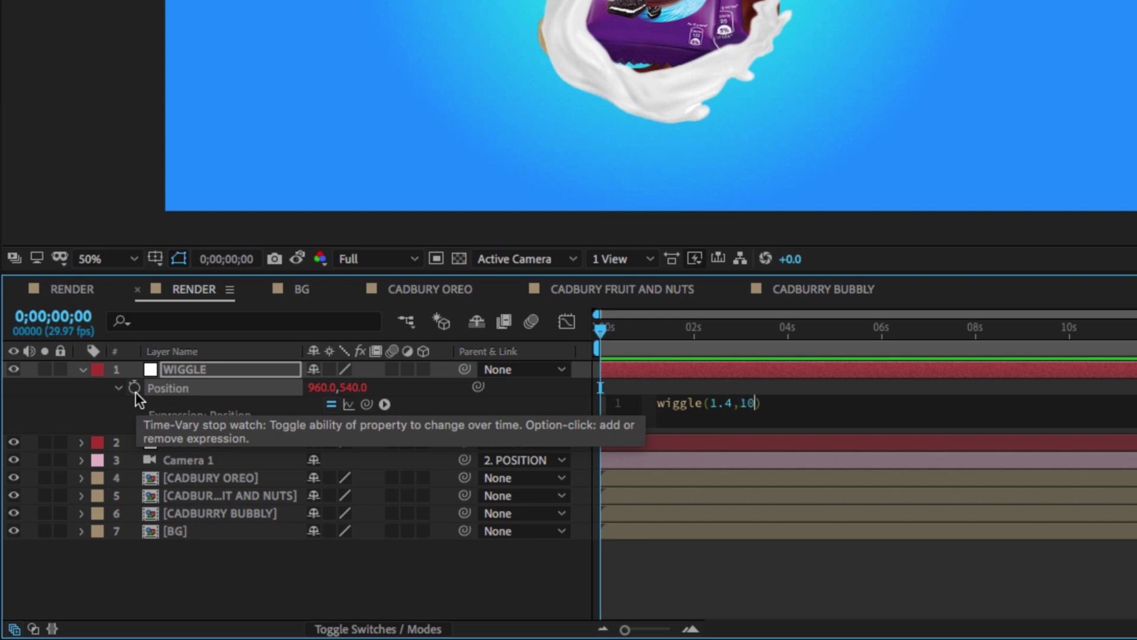
{"action": "left_click", "coordinate": [494, 411]}
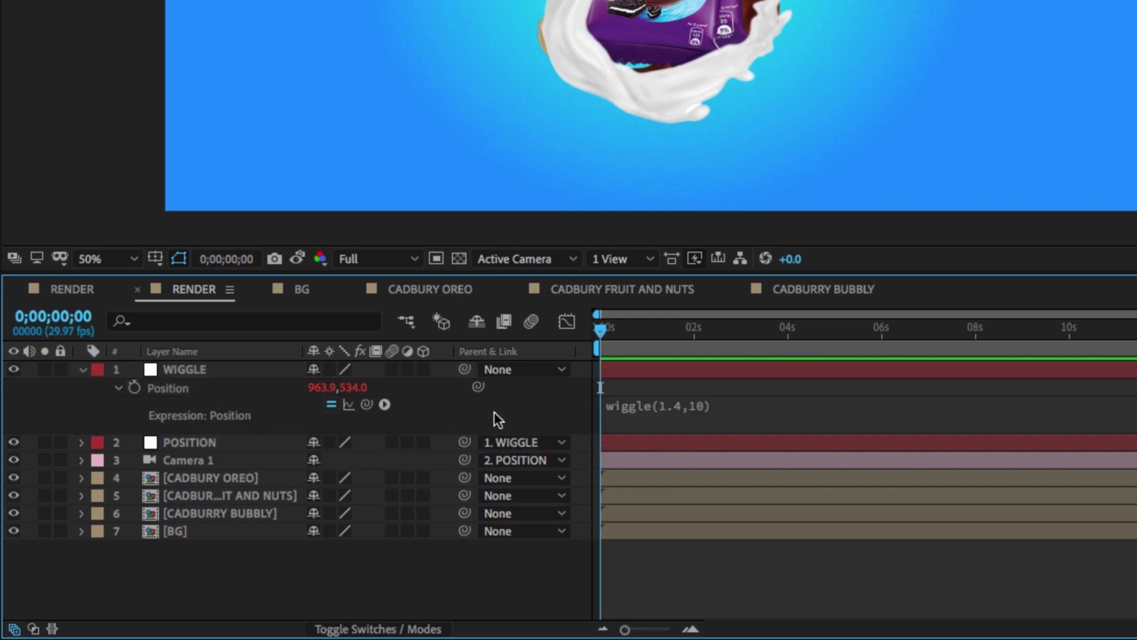
{"action": "left_click", "coordinate": [620, 327]}
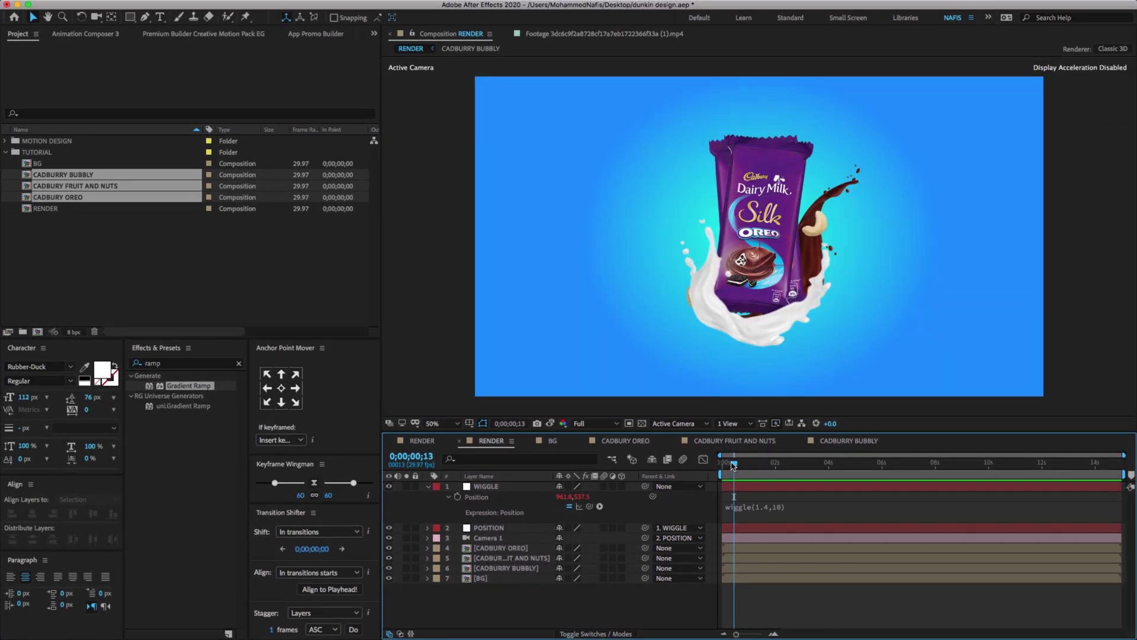
{"action": "mouse_move", "coordinate": [732, 466]}
{"action": "left_mouse_down"}
{"action": "mouse_move", "coordinate": [769, 466]}
{"action": "mouse_move", "coordinate": [723, 474]}
{"action": "mouse_move", "coordinate": [734, 481]}
{"action": "left_mouse_up"}
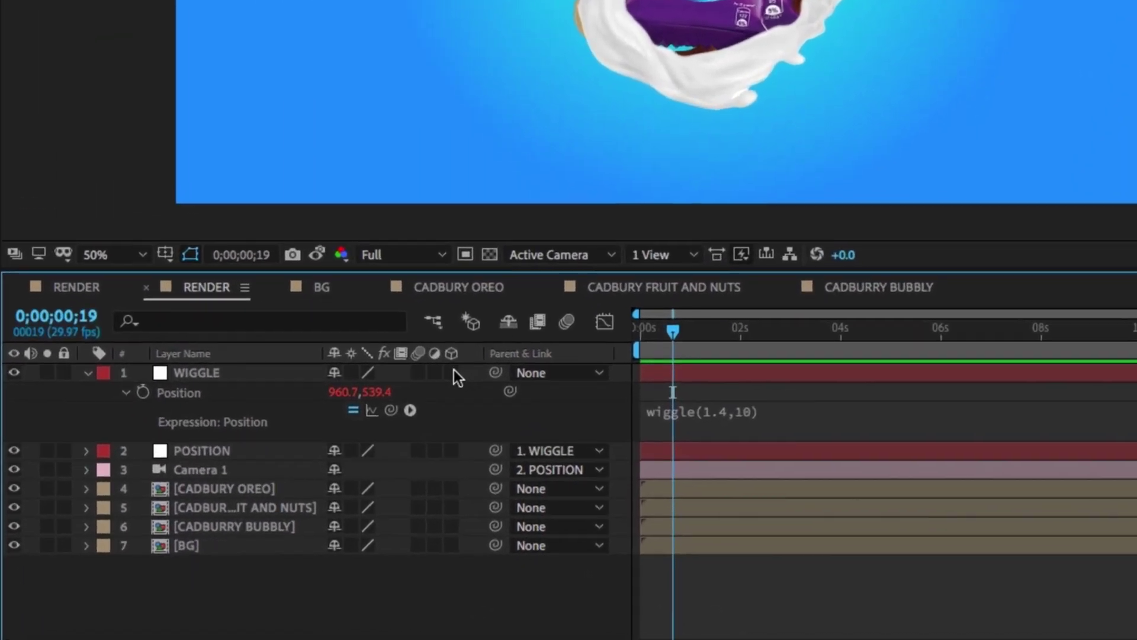
Make the WIGGLE and POSITION nulls 3D layers and collapse their properties.
{"action": "left_click", "coordinate": [621, 487]}
{"action": "left_click", "coordinate": [452, 525]}
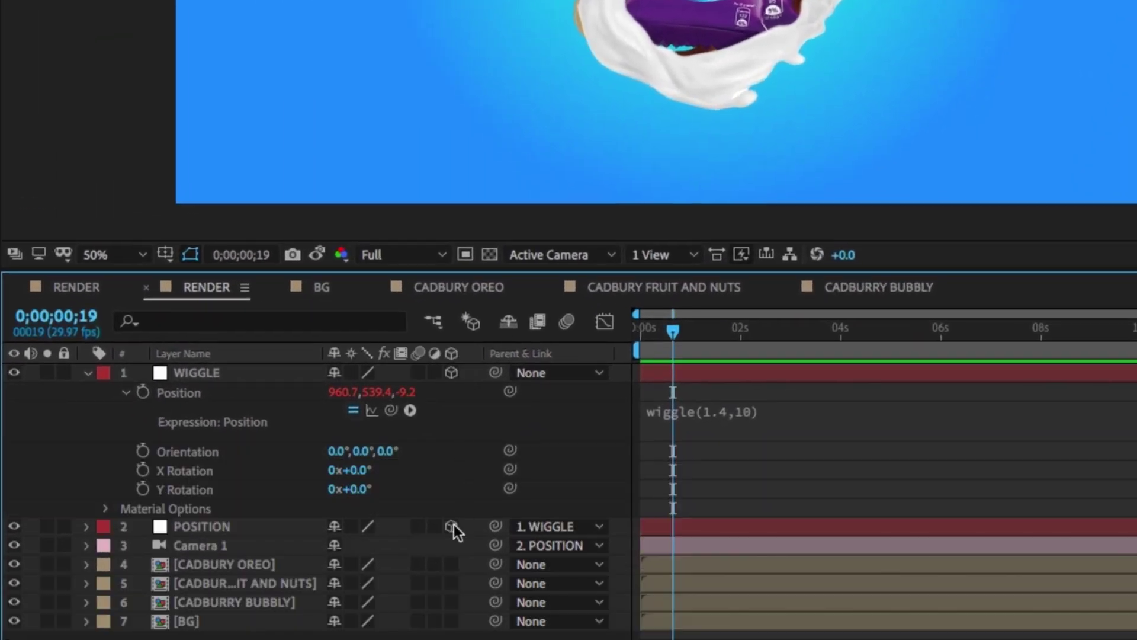
{"action": "key", "text": "a"}
{"action": "key", "text": "a"}
{"action": "key", "text": "u"}
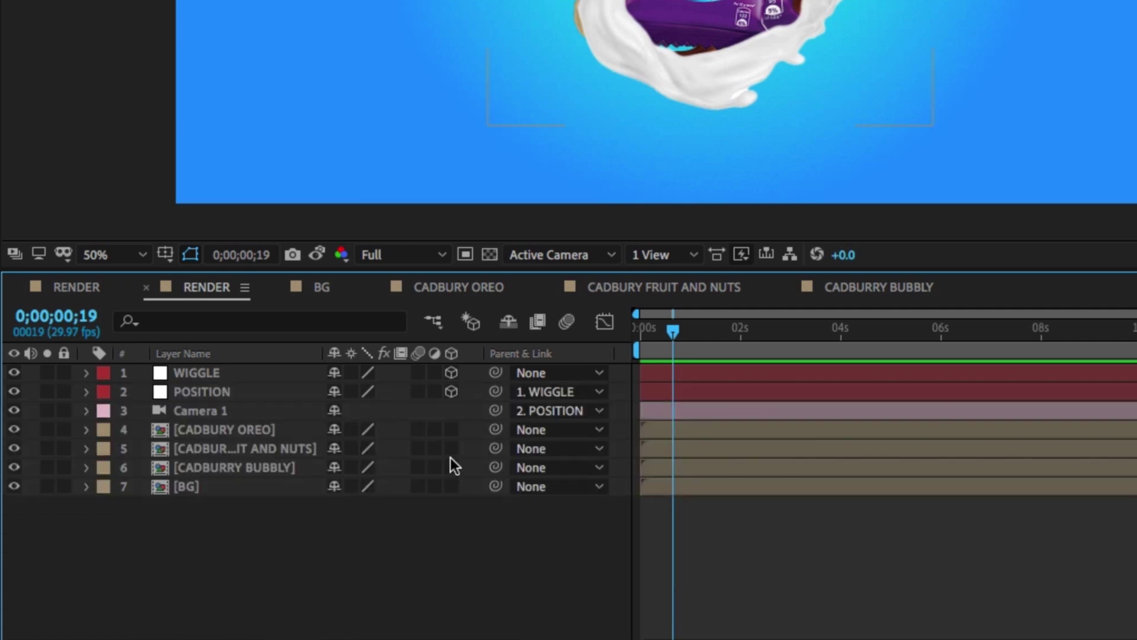
Make the Oreo, Fruit and Nuts and Bubbly layers 3D, scrub to check them, and return to the first frame.
{"action": "left_click", "coordinate": [451, 432]}
{"action": "left_click", "coordinate": [452, 467]}
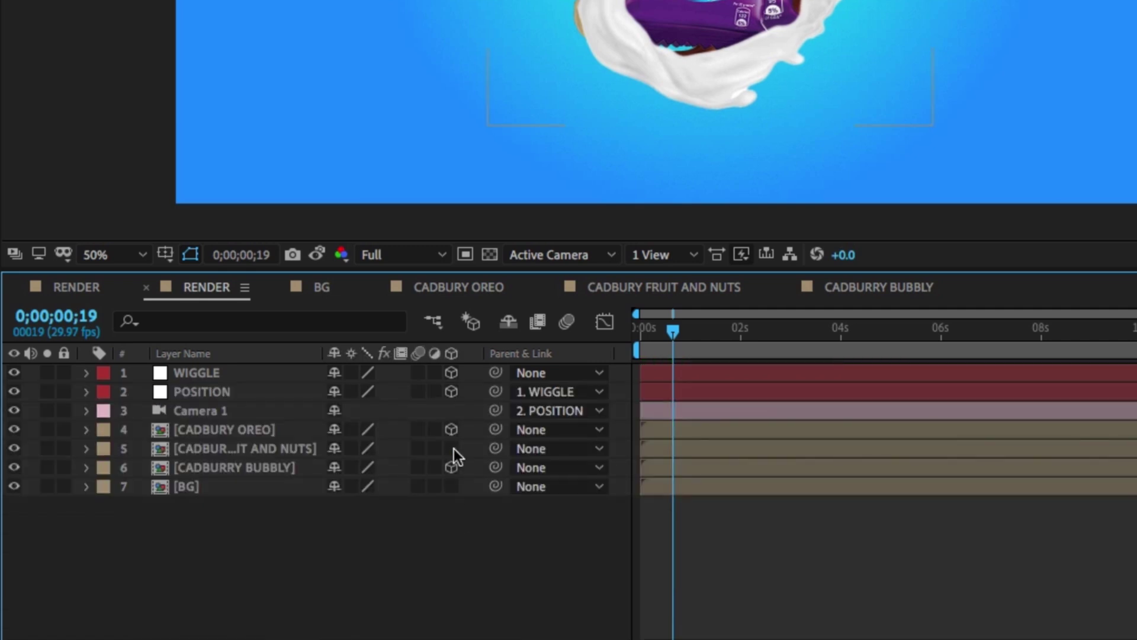
{"action": "mouse_move", "coordinate": [671, 332]}
{"action": "left_mouse_down"}
{"action": "mouse_move", "coordinate": [638, 335]}
{"action": "mouse_move", "coordinate": [691, 331]}
{"action": "left_mouse_up"}
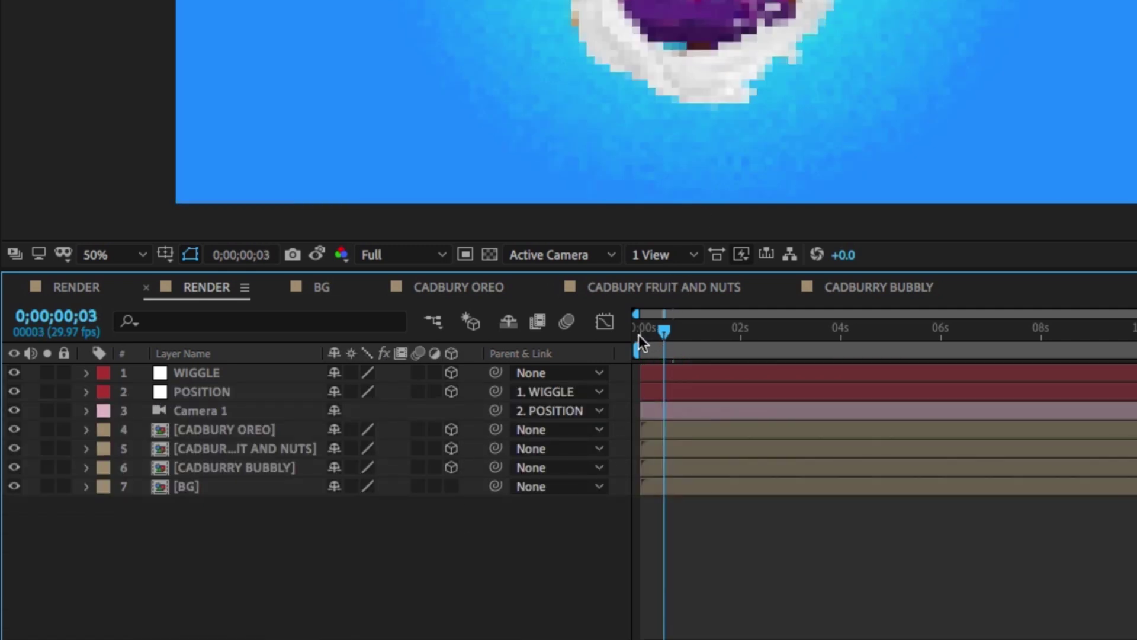
{"action": "left_click_drag", "start_coordinate": [750, 464], "coordinate": [714, 496]}
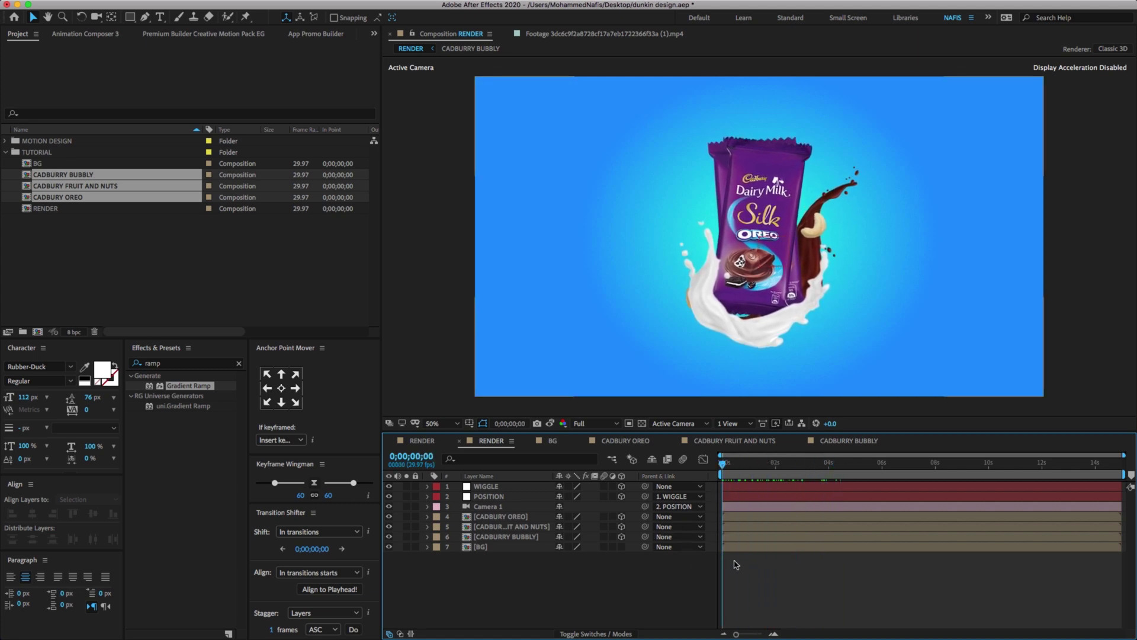
Show the POSITION null's Position property and switch the viewer to 2 Views with Top beside Active Camera.
{"action": "left_click", "coordinate": [518, 498]}
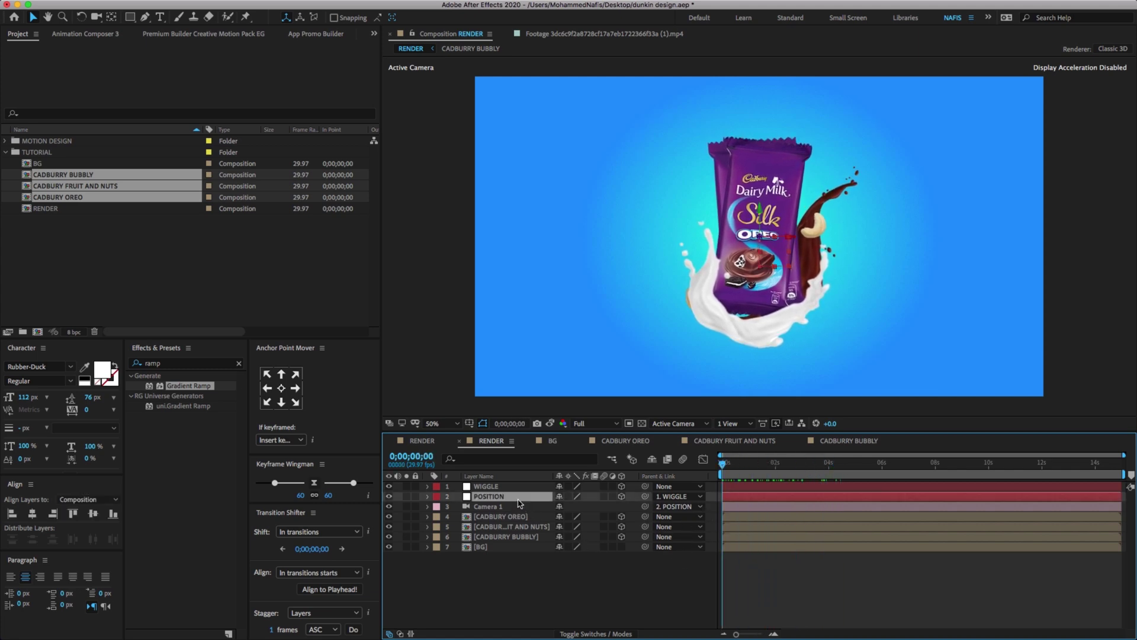
{"action": "key", "text": "p"}
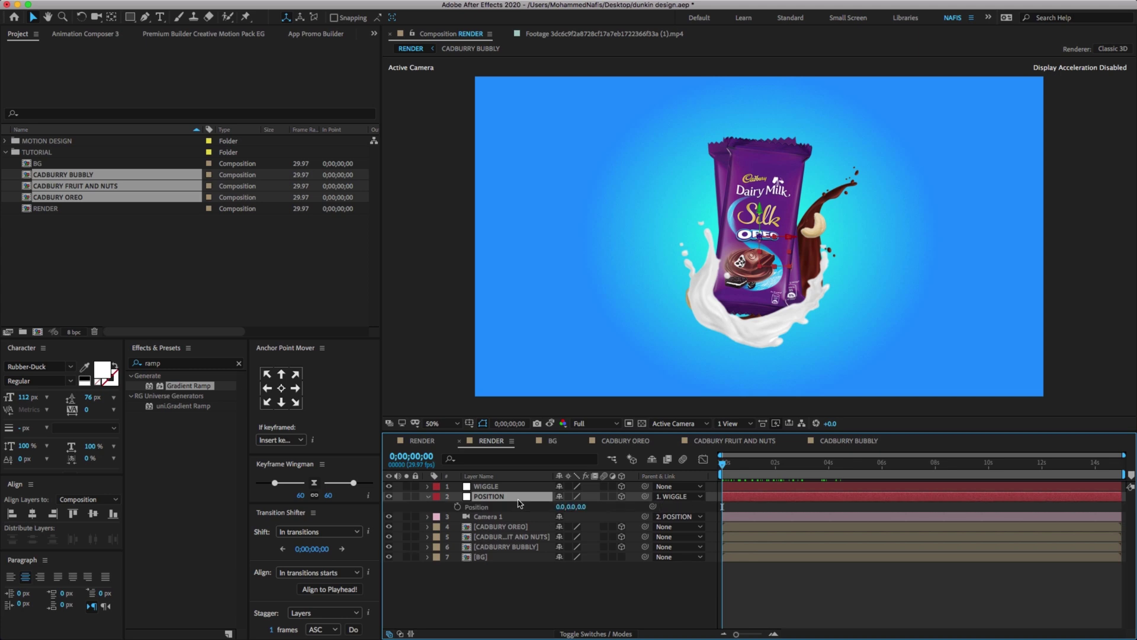
{"action": "left_click", "coordinate": [742, 424]}
{"action": "left_click", "coordinate": [748, 451]}
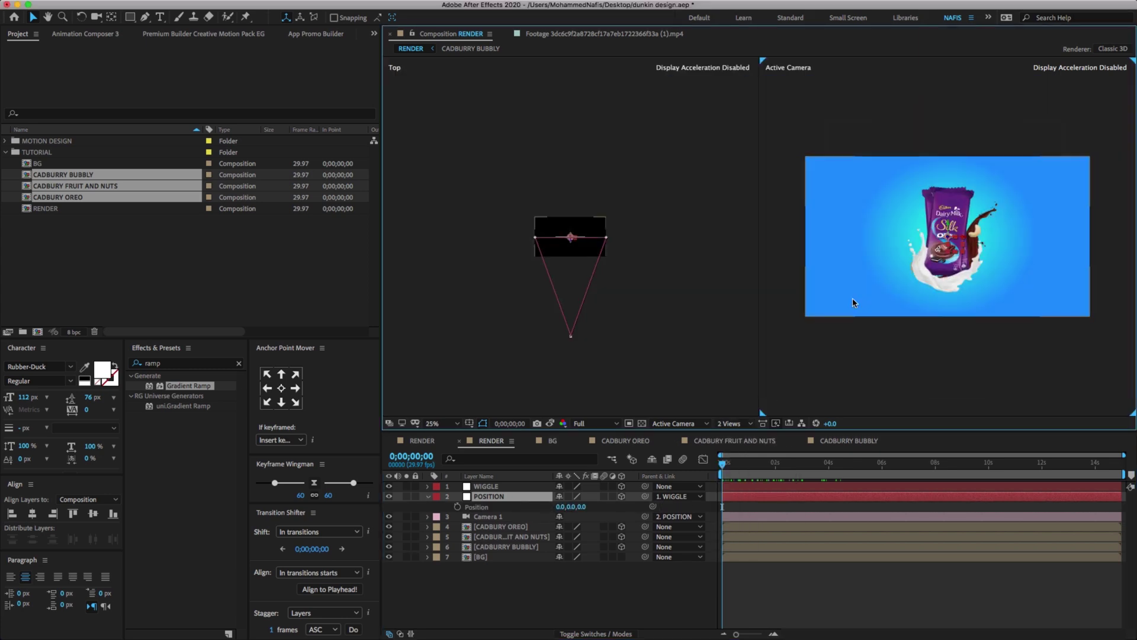
{"action": "scroll", "coordinate": [609, 261], "scroll_direction": "up", "scroll_amount": 1}
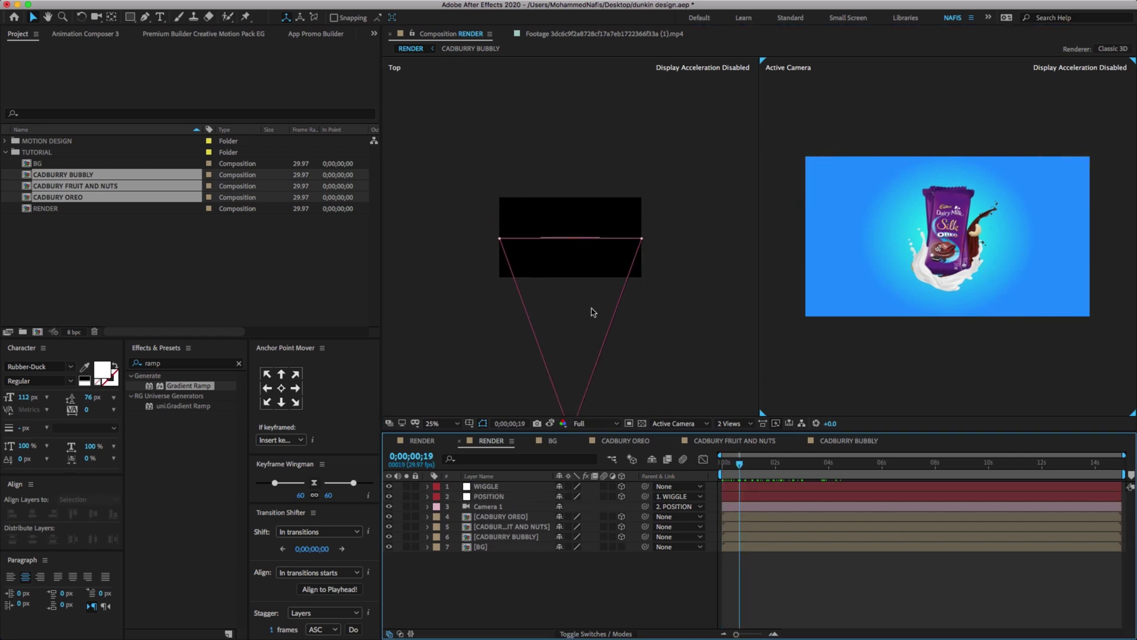
In the Top view, move Fruit and Nuts back and left of Oreo, and Bubbly farther back and right.
{"action": "left_click", "coordinate": [520, 527]}
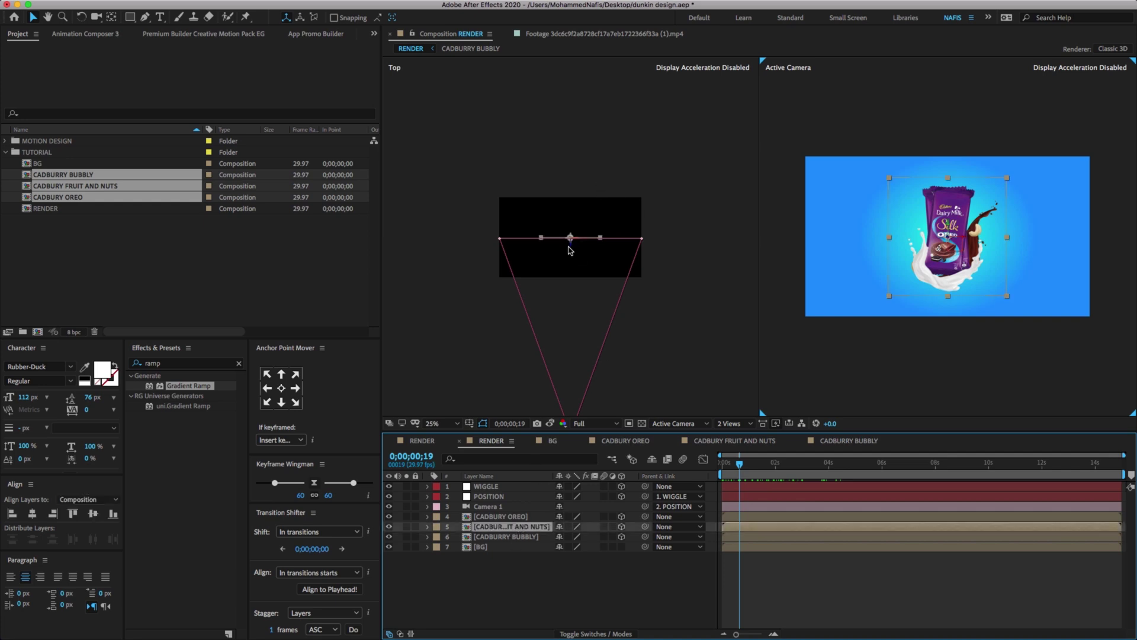
{"action": "left_click_drag", "start_coordinate": [571, 246], "coordinate": [522, 153]}
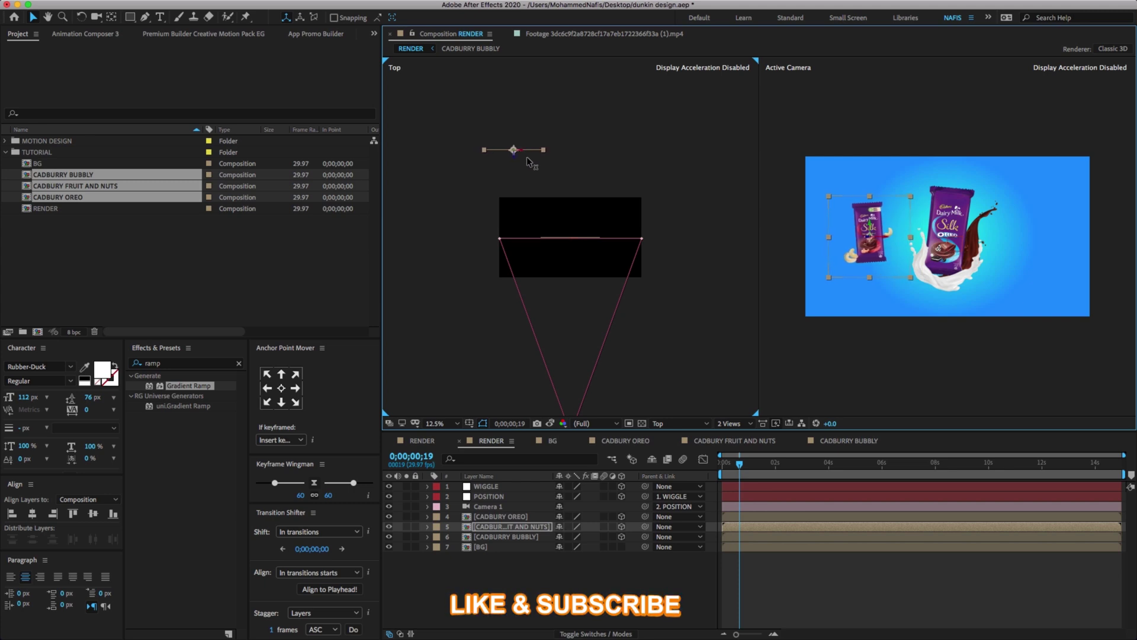
{"action": "left_click", "coordinate": [502, 537]}
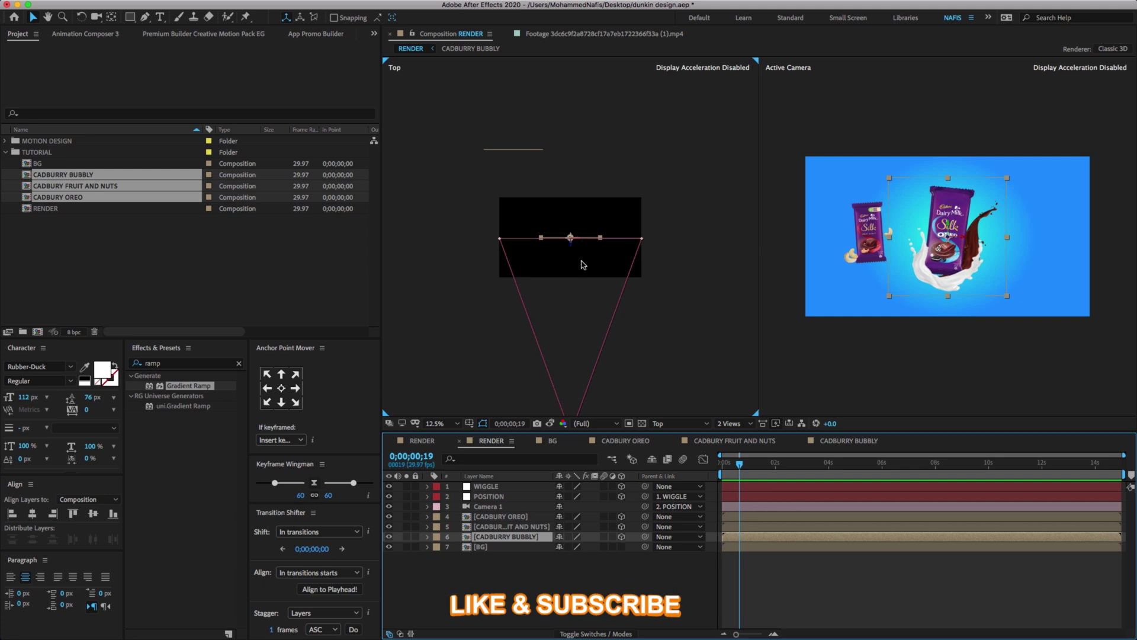
{"action": "left_click_drag", "start_coordinate": [570, 249], "coordinate": [648, 86]}
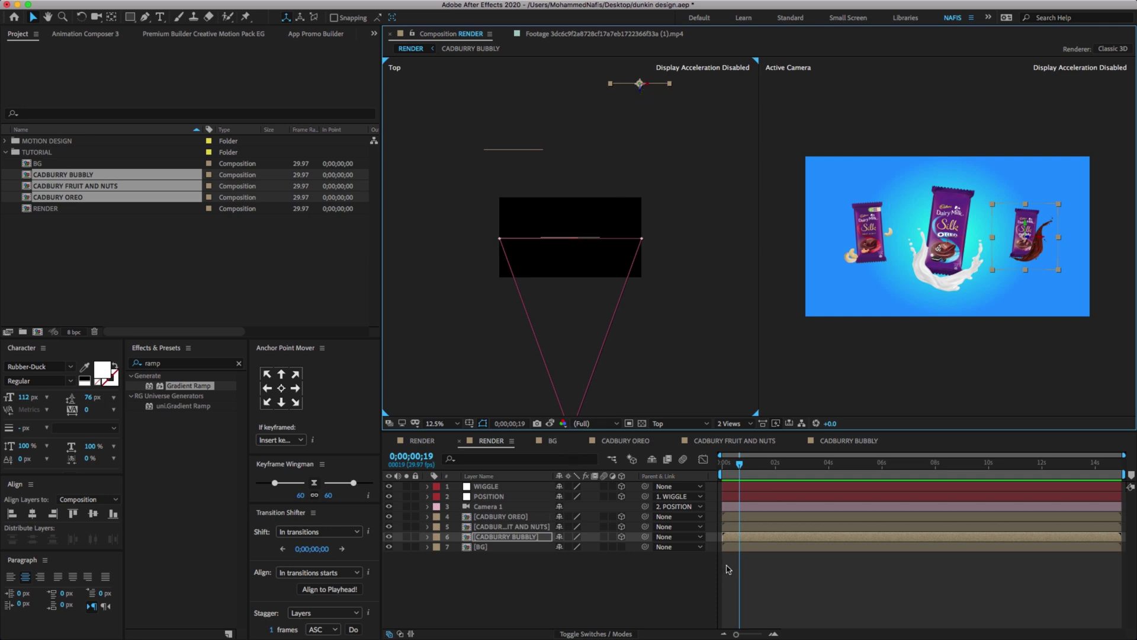
Keyframe the POSITION null from 0, 0, 2710 at the first frame to 0, 0, 0 at 1 second.
{"action": "left_click_drag", "start_coordinate": [740, 465], "coordinate": [717, 469]}
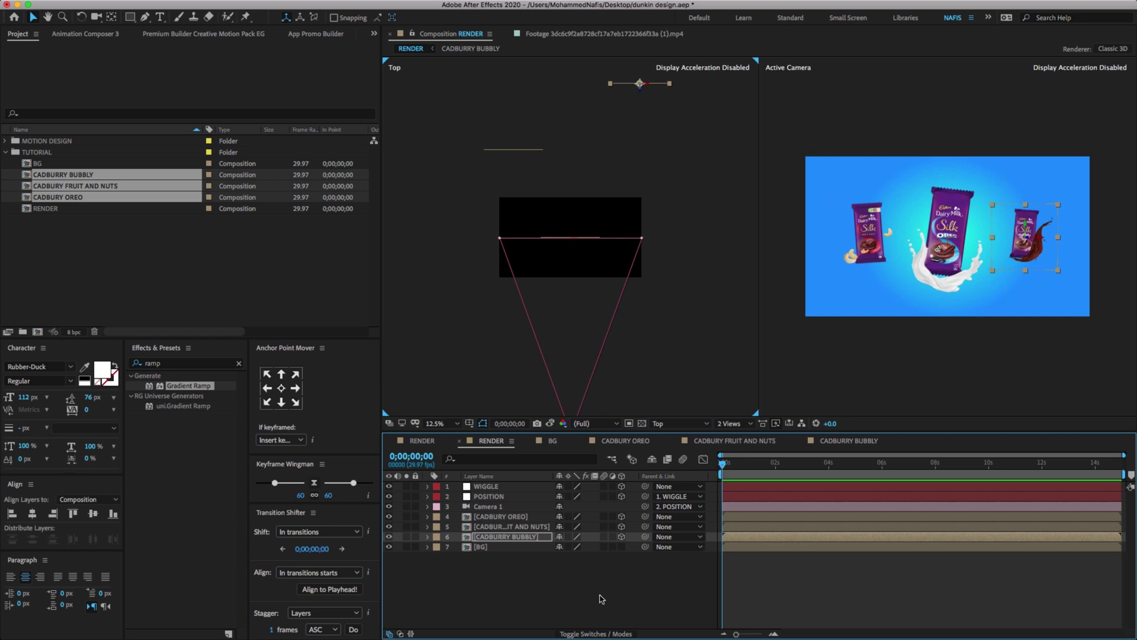
{"action": "left_click", "coordinate": [531, 498]}
{"action": "key", "text": "p"}
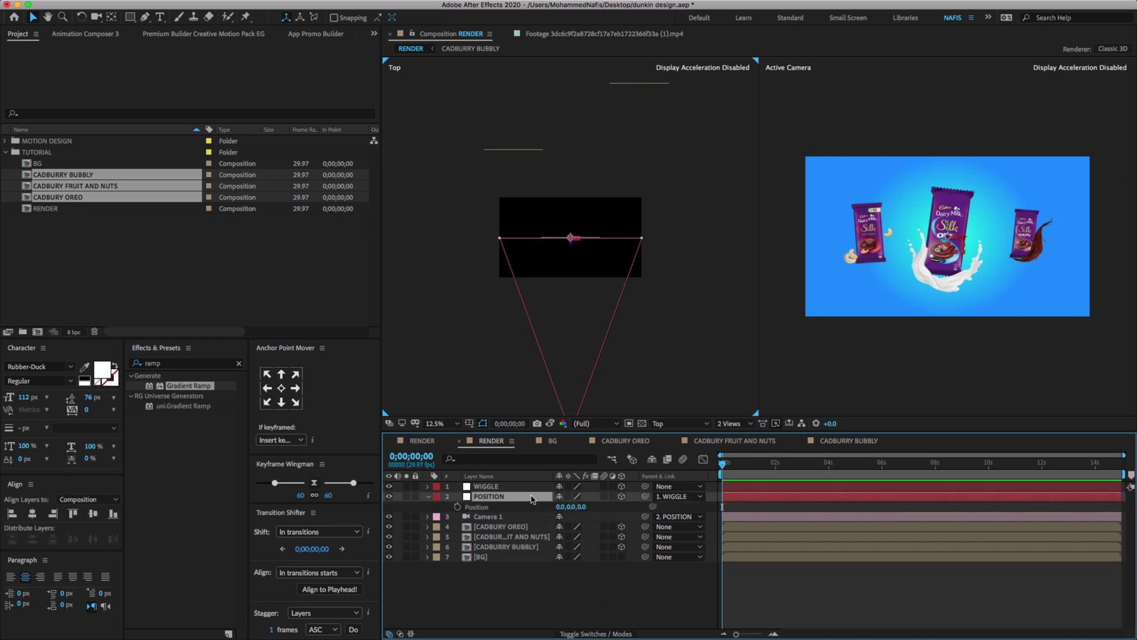
{"action": "left_click", "coordinate": [460, 507]}
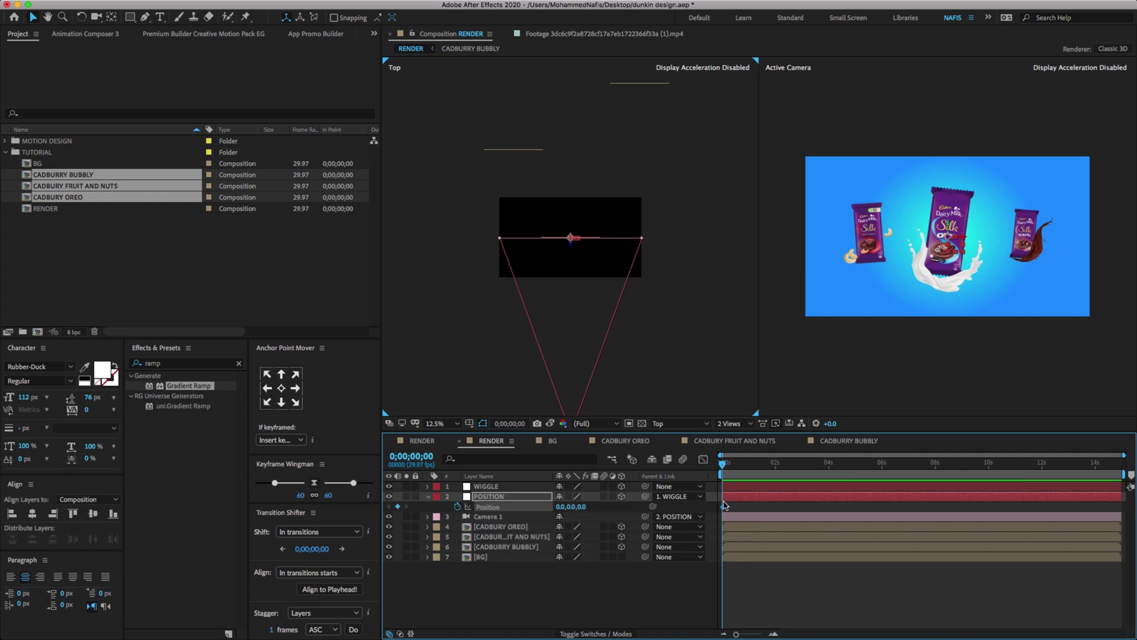
{"action": "left_click_drag", "start_coordinate": [725, 508], "coordinate": [751, 518]}
{"action": "left_click_drag", "start_coordinate": [582, 508], "coordinate": [765, 530]}
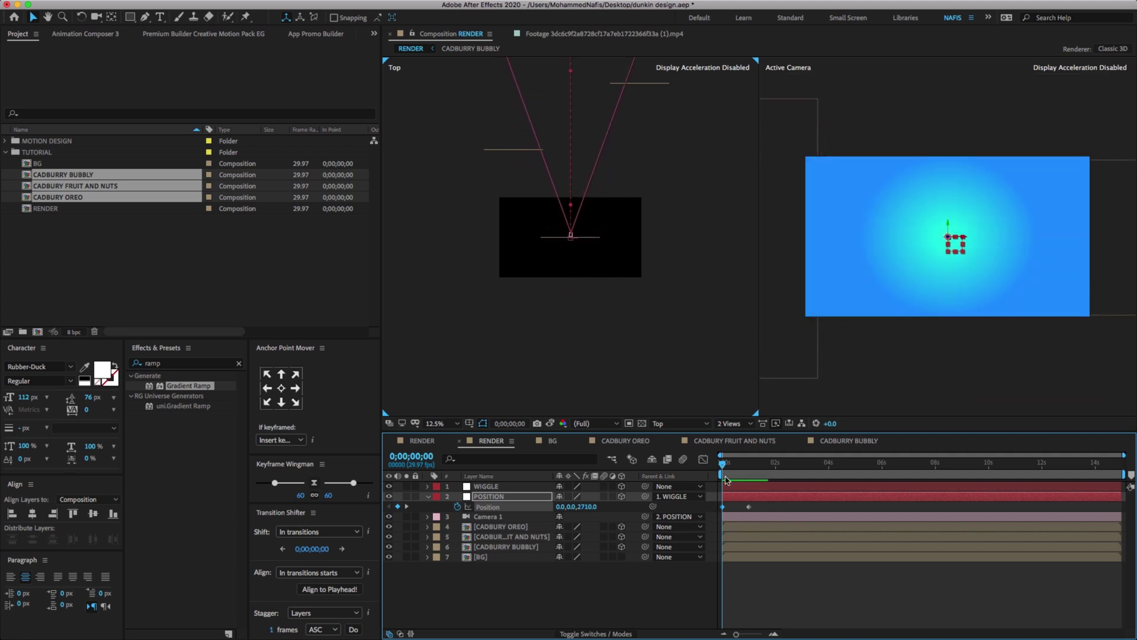
Enable motion blur for the composition, both nulls and the three Cadbury product layers.
{"action": "left_click", "coordinate": [604, 496]}
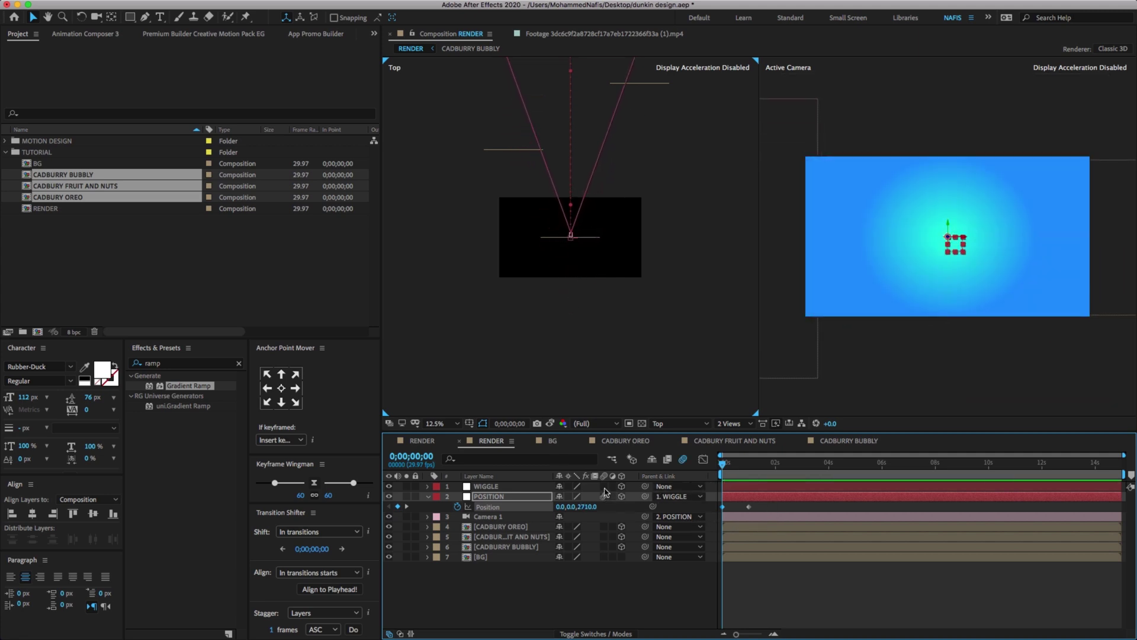
{"action": "left_click_drag", "start_coordinate": [603, 526], "coordinate": [603, 547]}
{"action": "left_click", "coordinate": [732, 468]}
Easy-ease both POSITION keyframes, shape the speed graph to peak early and settle slowly, and scrub to check the move.
{"action": "left_click_drag", "start_coordinate": [759, 507], "coordinate": [720, 513]}
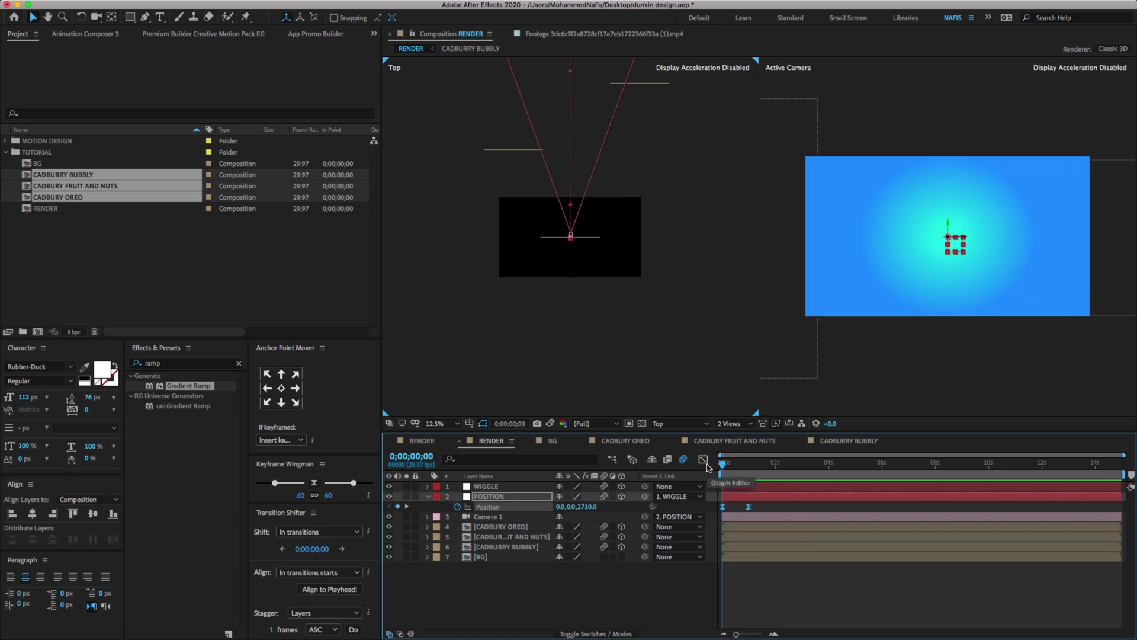
{"action": "left_click", "coordinate": [704, 461]}
{"action": "key", "text": "="}
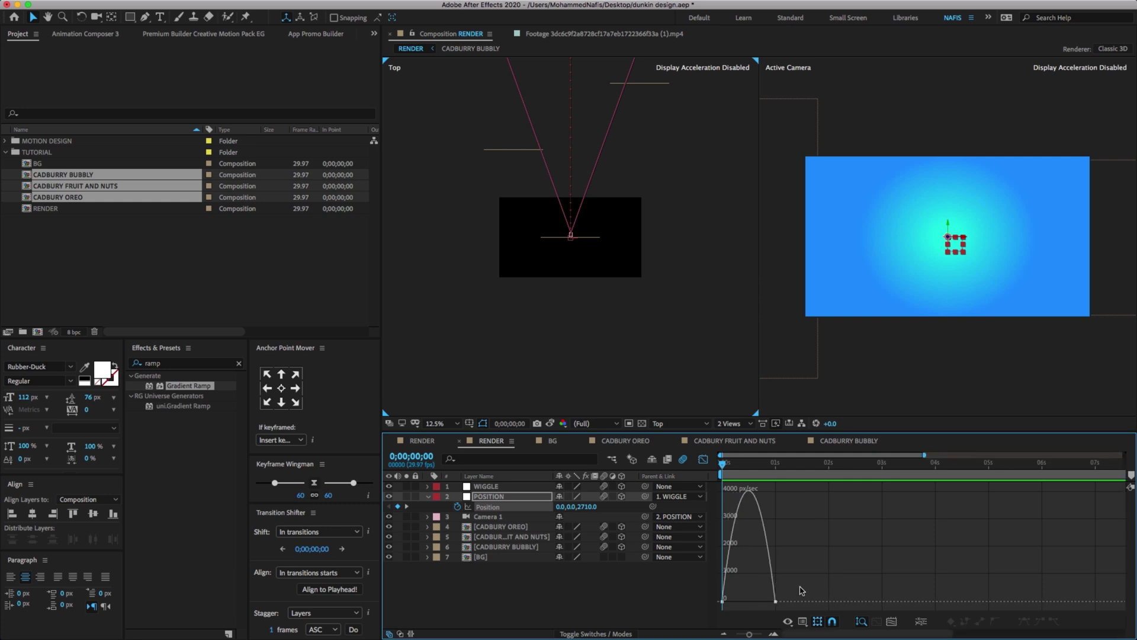
{"action": "left_click_drag", "start_coordinate": [763, 605], "coordinate": [731, 602]}
{"action": "left_click_drag", "start_coordinate": [721, 468], "coordinate": [763, 477]}
{"action": "key", "text": "Page_Down"}
{"action": "key", "text": "Page_Down"}
{"action": "key", "text": "Page_Down"}
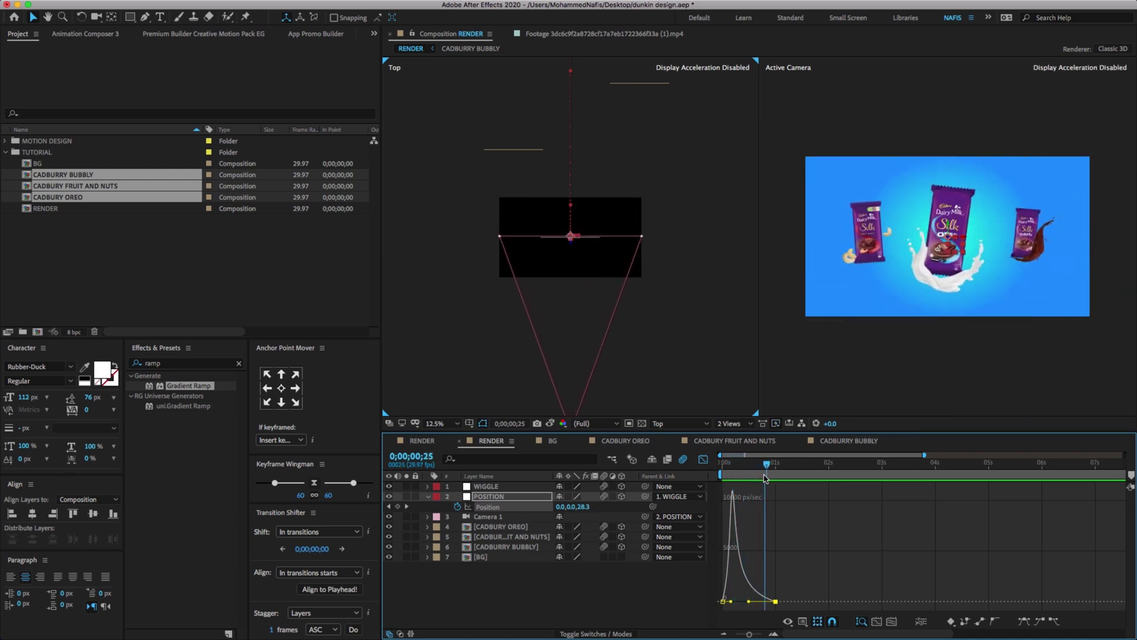
Close the speed graph and add a POSITION null keyframe at 2 seconds that holds its current position.
{"action": "left_click", "coordinate": [707, 462]}
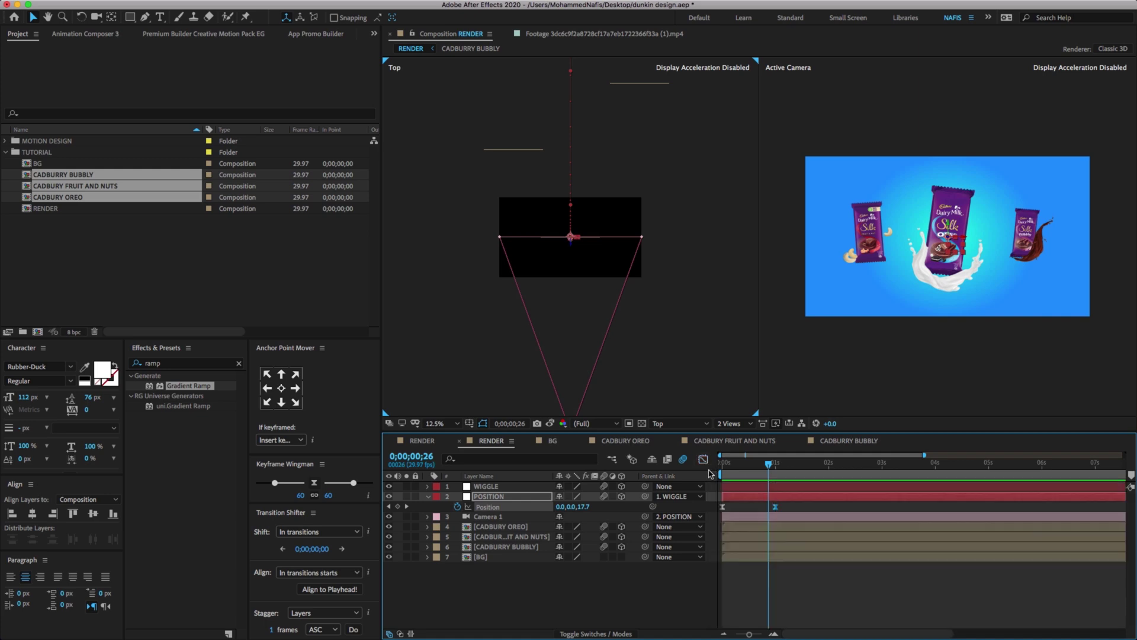
{"action": "left_click_drag", "start_coordinate": [780, 474], "coordinate": [828, 477]}
{"action": "left_click", "coordinate": [583, 579]}
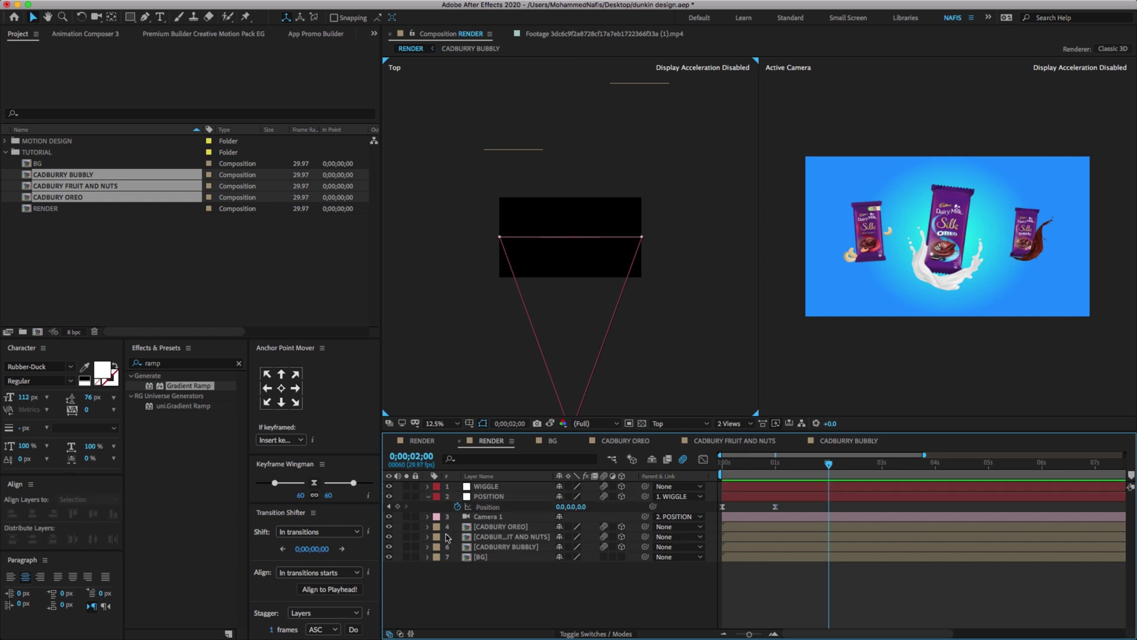
{"action": "left_click", "coordinate": [397, 507]}
Keyframe the POSITION null to -749, -34, 1763 at 3 seconds to frame Fruit and Nuts, and hold it at 4 seconds.
{"action": "left_click_drag", "start_coordinate": [878, 466], "coordinate": [882, 468]}
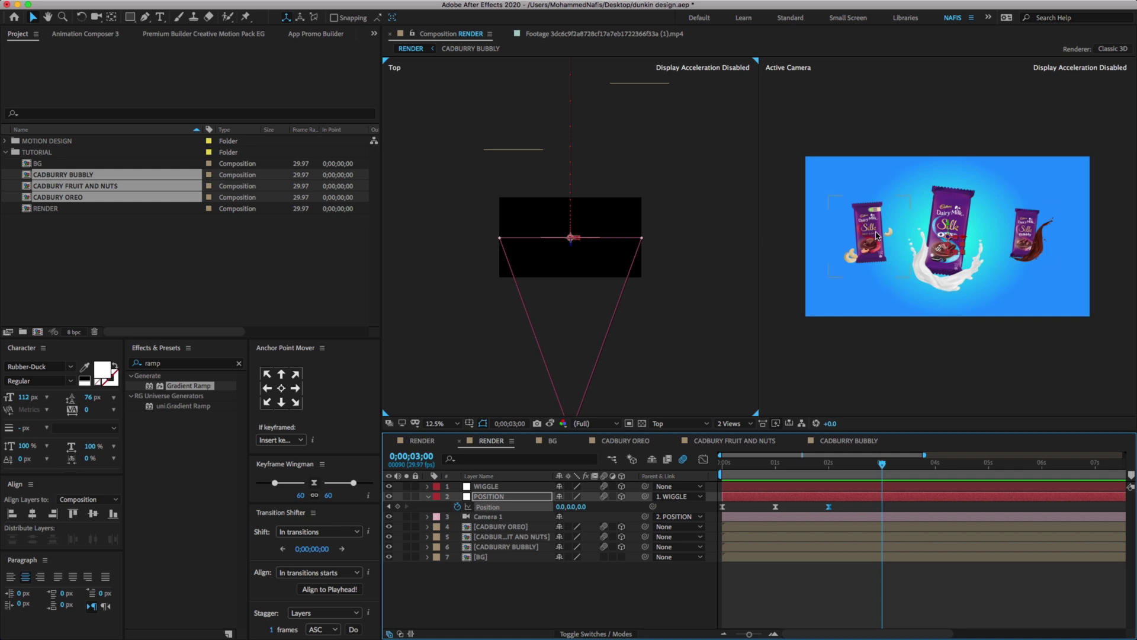
{"action": "left_click_drag", "start_coordinate": [579, 506], "coordinate": [928, 510]}
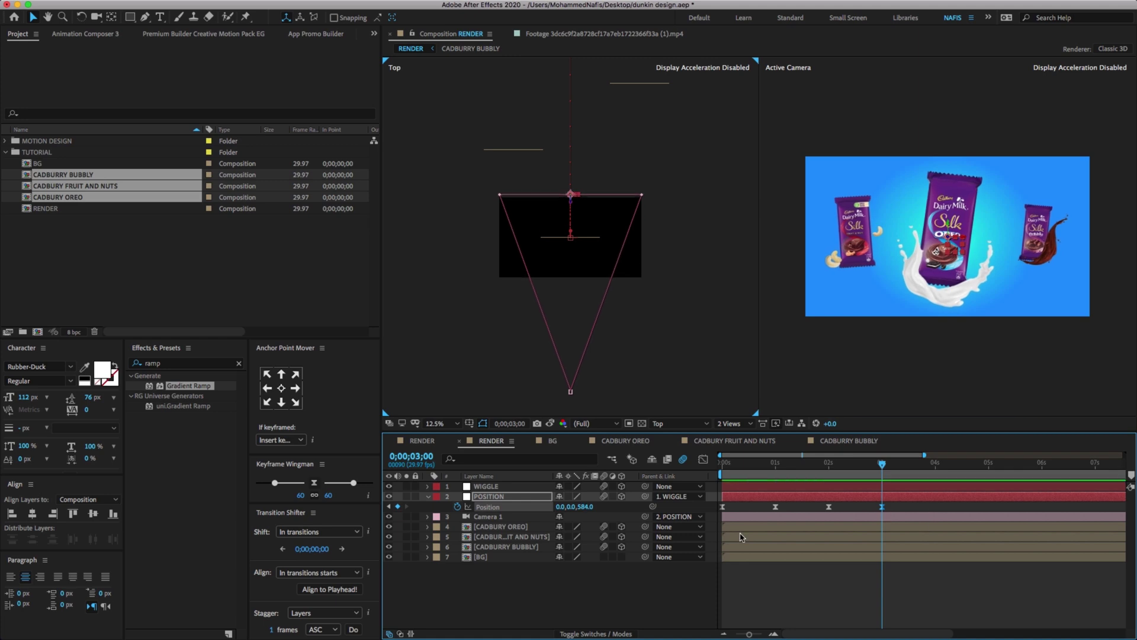
{"action": "left_click_drag", "start_coordinate": [588, 507], "coordinate": [213, 604]}
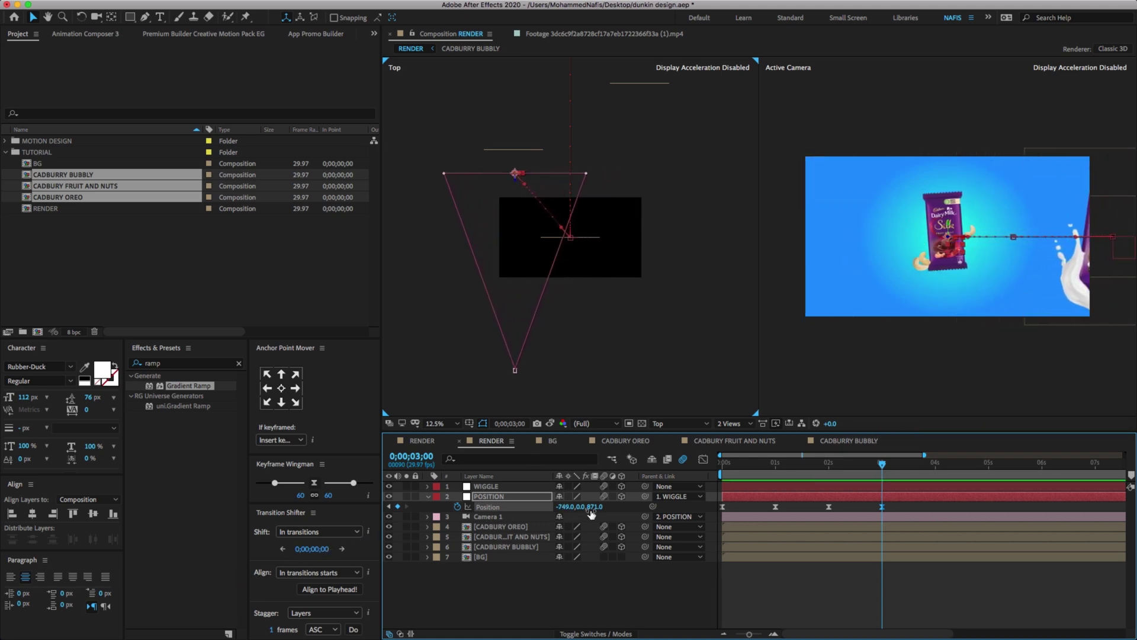
{"action": "left_click_drag", "start_coordinate": [591, 513], "coordinate": [641, 509]}
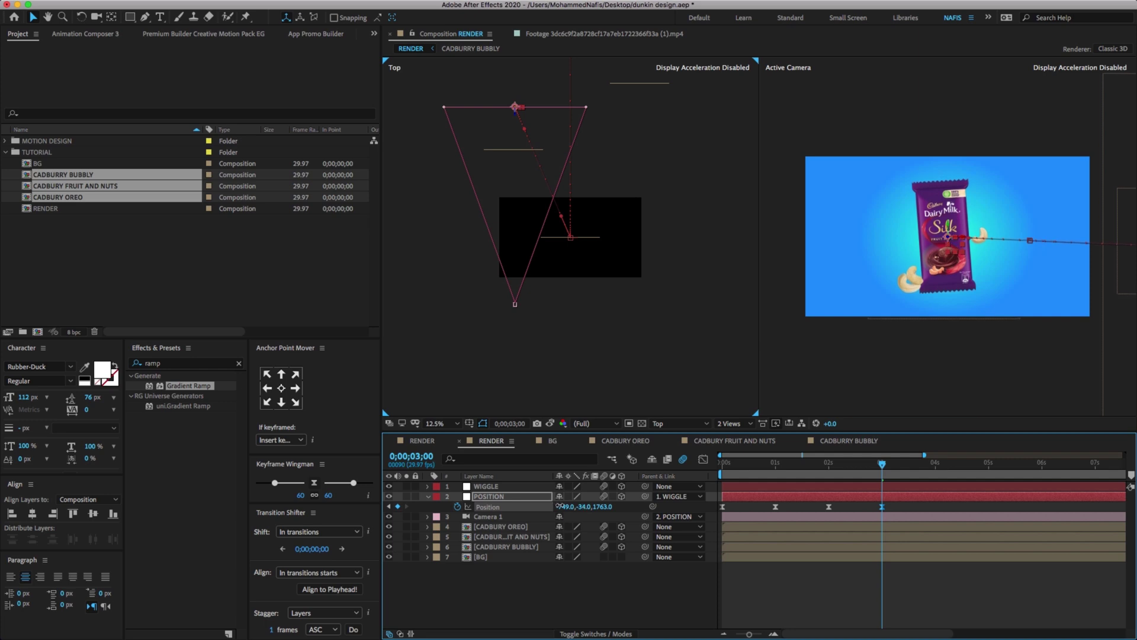
{"action": "left_click_drag", "start_coordinate": [889, 469], "coordinate": [937, 476]}
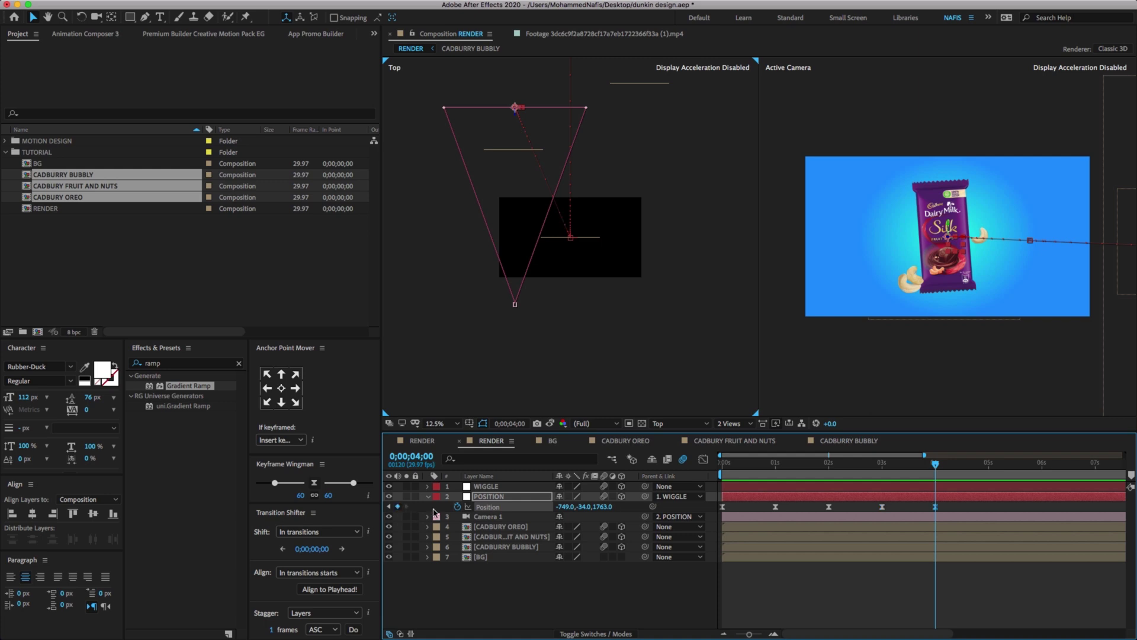
Keyframe the POSITION null to 949, -34, 2739 at 5 seconds to frame Bubbly, and preview the animation from the start.
{"action": "left_click", "coordinate": [988, 471]}
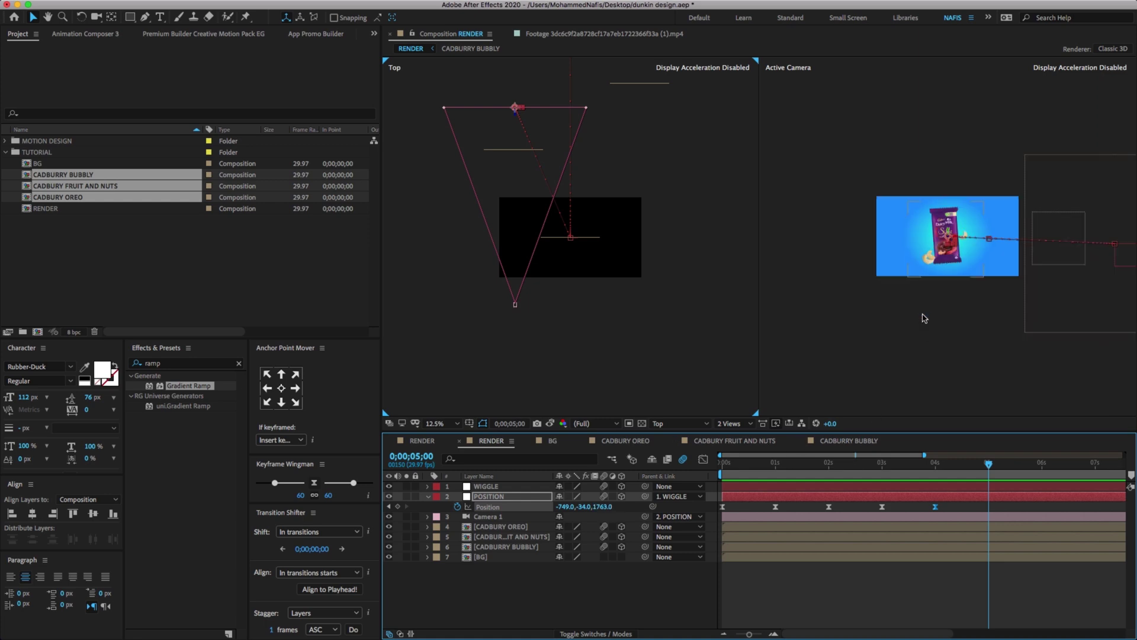
{"action": "scroll", "coordinate": [931, 316], "scroll_direction": "down", "scroll_amount": 1}
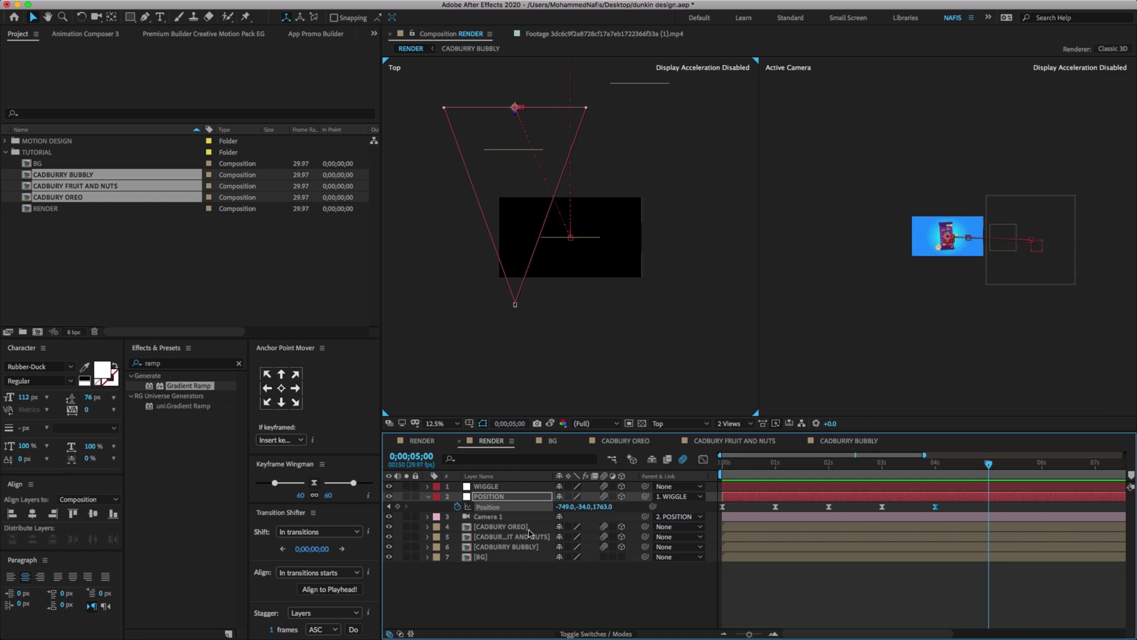
{"action": "left_click_drag", "start_coordinate": [601, 511], "coordinate": [669, 513]}
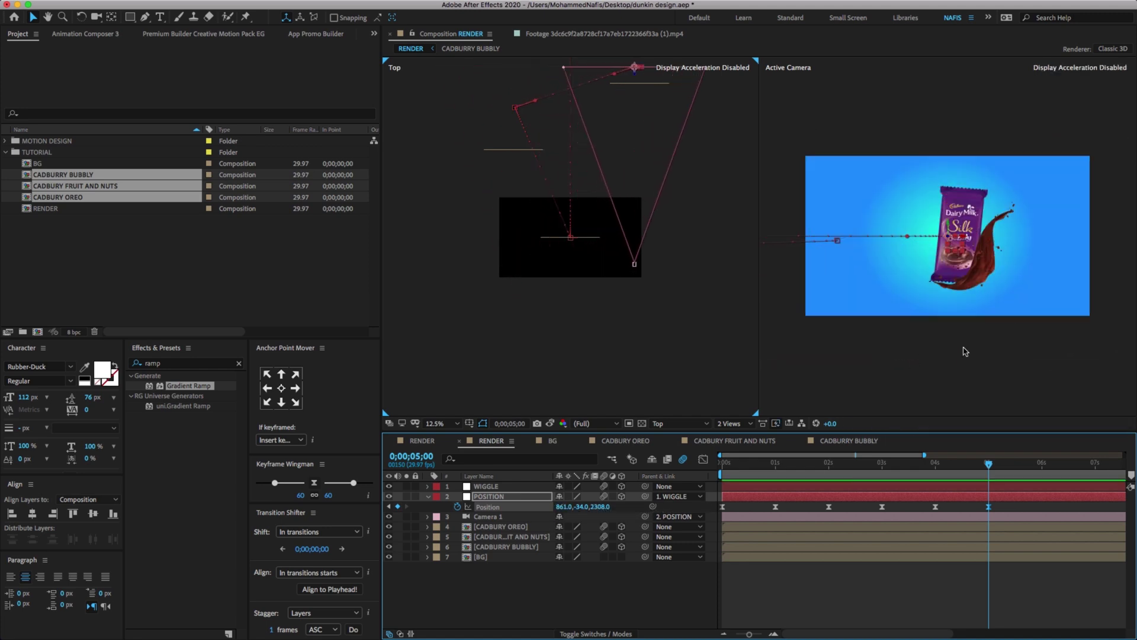
{"action": "left_click_drag", "start_coordinate": [568, 507], "coordinate": [848, 506]}
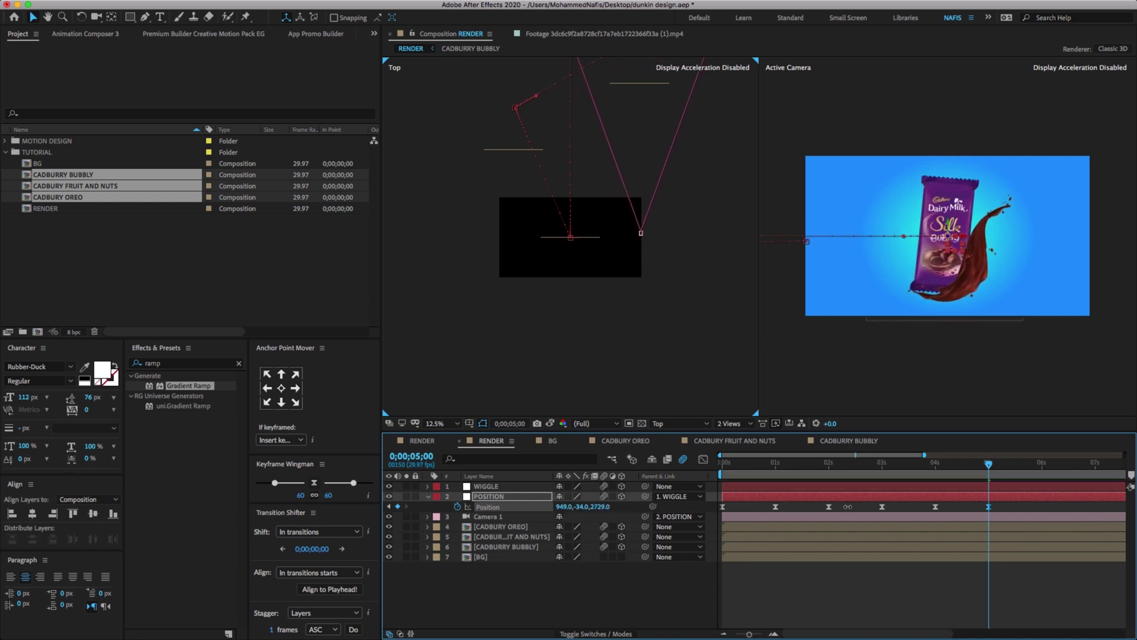
{"action": "key", "text": "minus"}
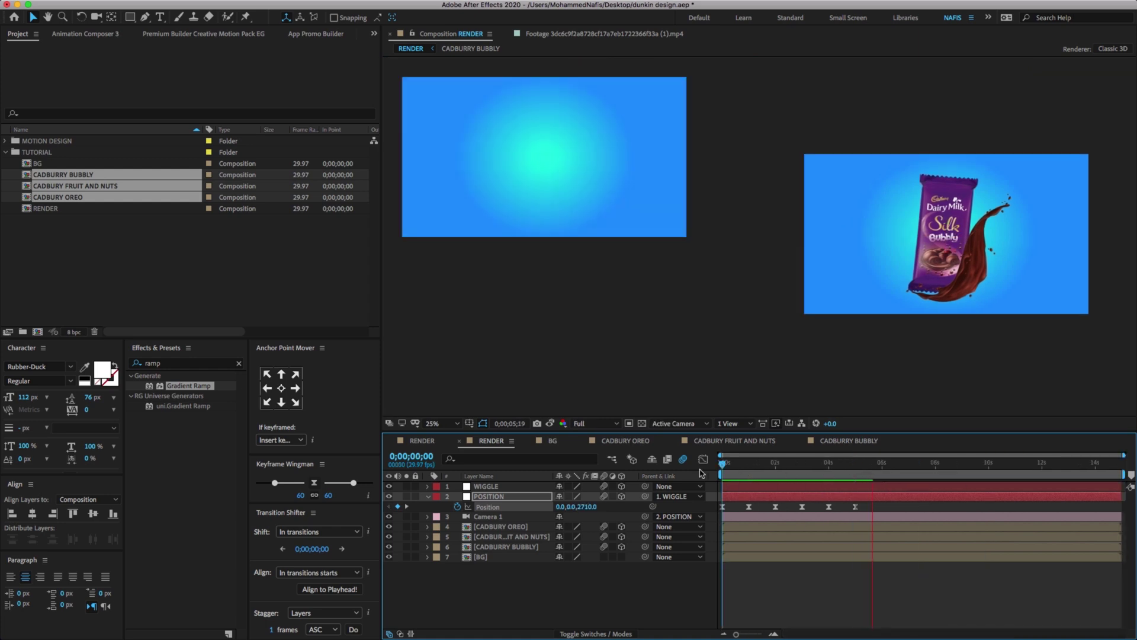
{"action": "key", "text": "space"}
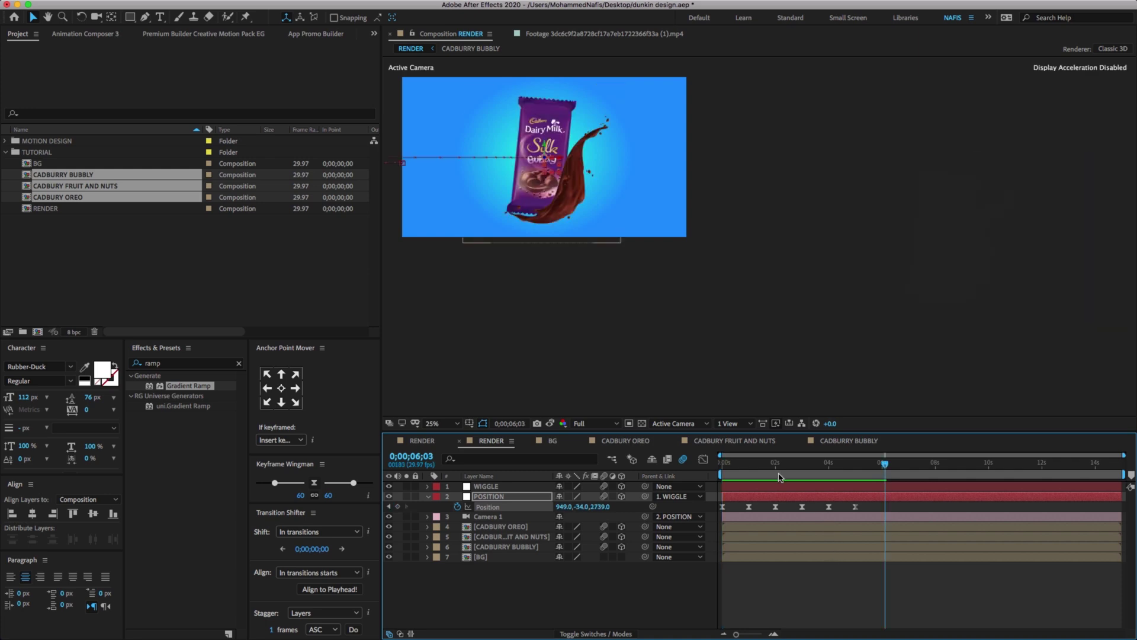
{"action": "key", "text": "space"}
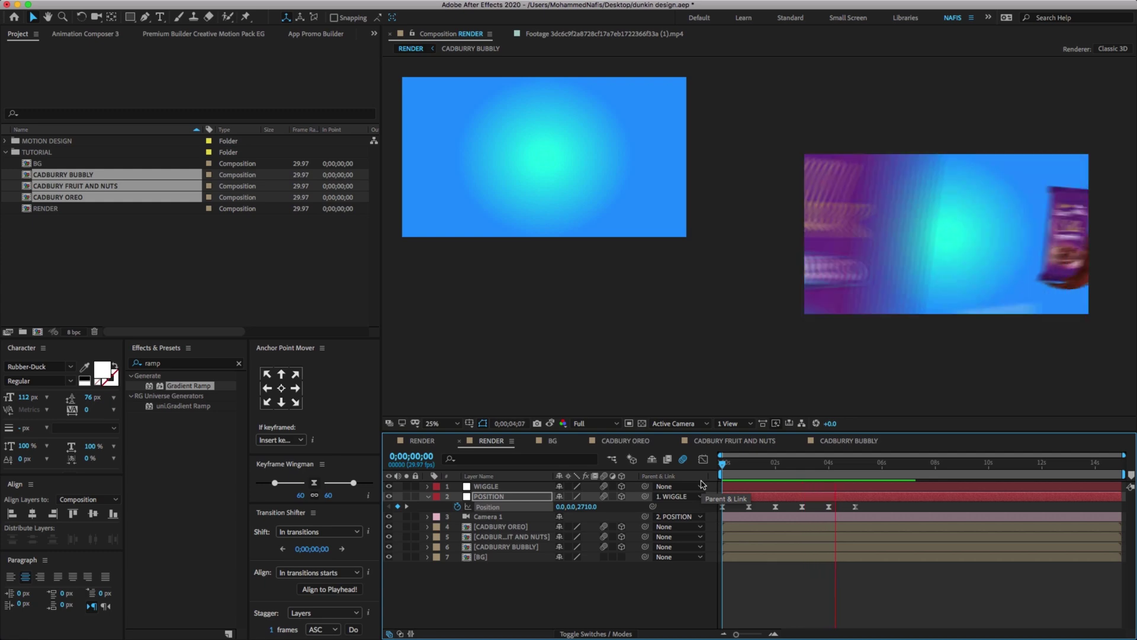
{"action": "key", "text": "space"}
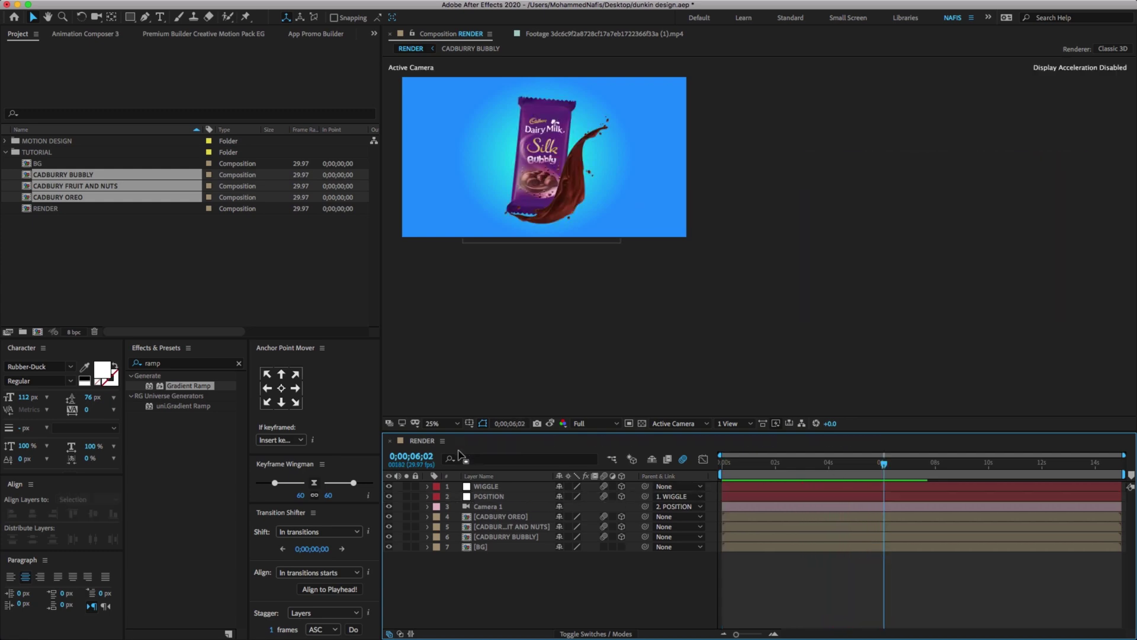
Open the Oreo, Fruit and Nuts and Bubbly compositions from the RENDER composition.
{"action": "left_click", "coordinate": [254, 443]}
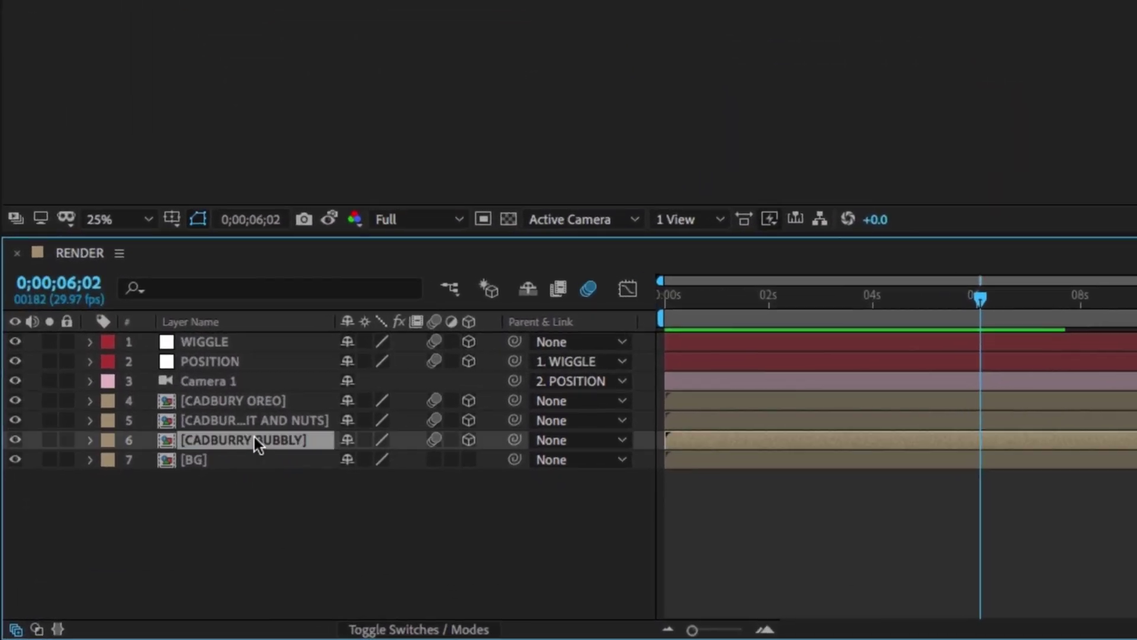
{"action": "left_click", "coordinate": [248, 404], "text": "shift"}
{"action": "double_click", "coordinate": [249, 404]}
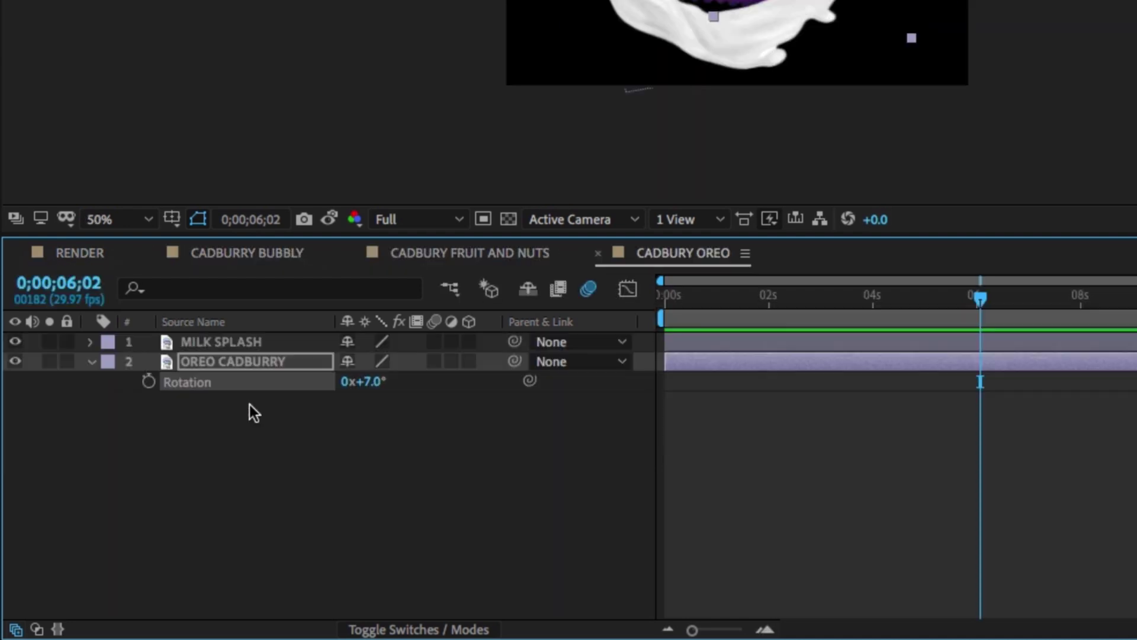
In CADBURY OREO, add the expression wiggle(1.4,5) to the MILK SPLASH layer's position and copy the expression.
{"action": "left_click", "coordinate": [365, 434]}
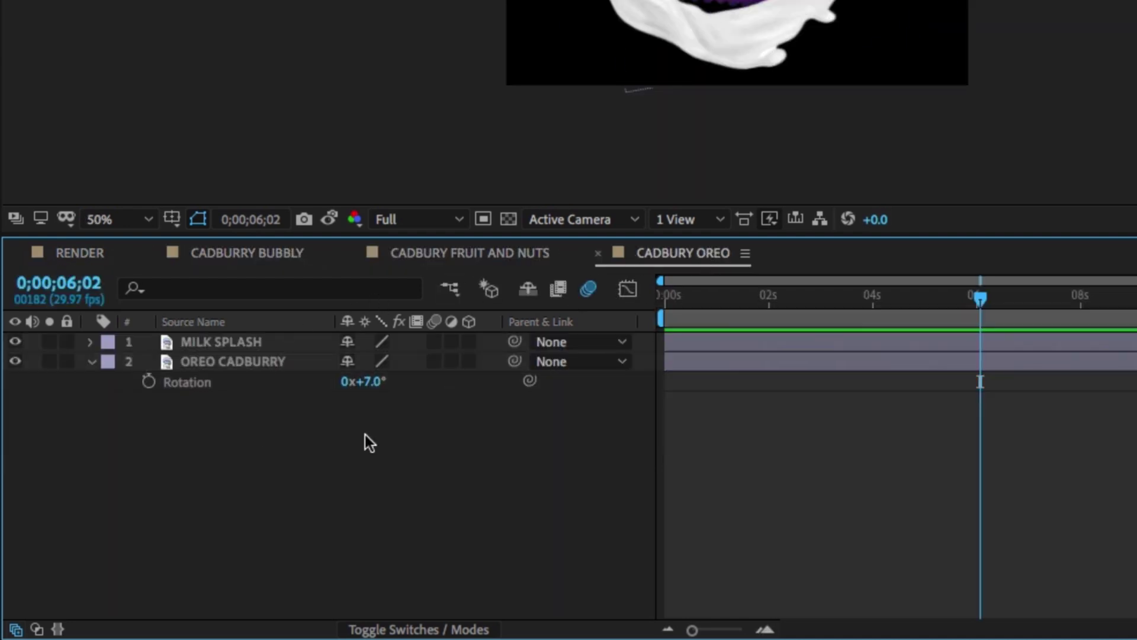
{"action": "key", "text": "super+z"}
{"action": "key", "text": "ctrl+a"}
{"action": "key", "text": "a"}
{"action": "key", "text": "a"}
{"action": "left_click", "coordinate": [339, 433]}
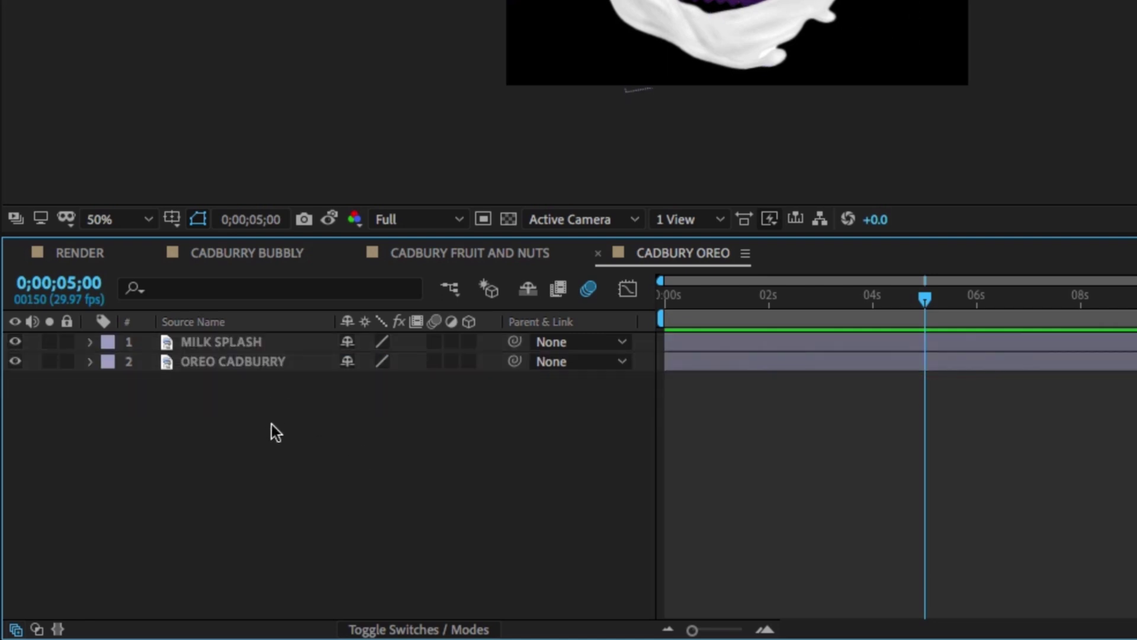
{"action": "key", "text": "ctrl+a"}
{"action": "key", "text": "p"}
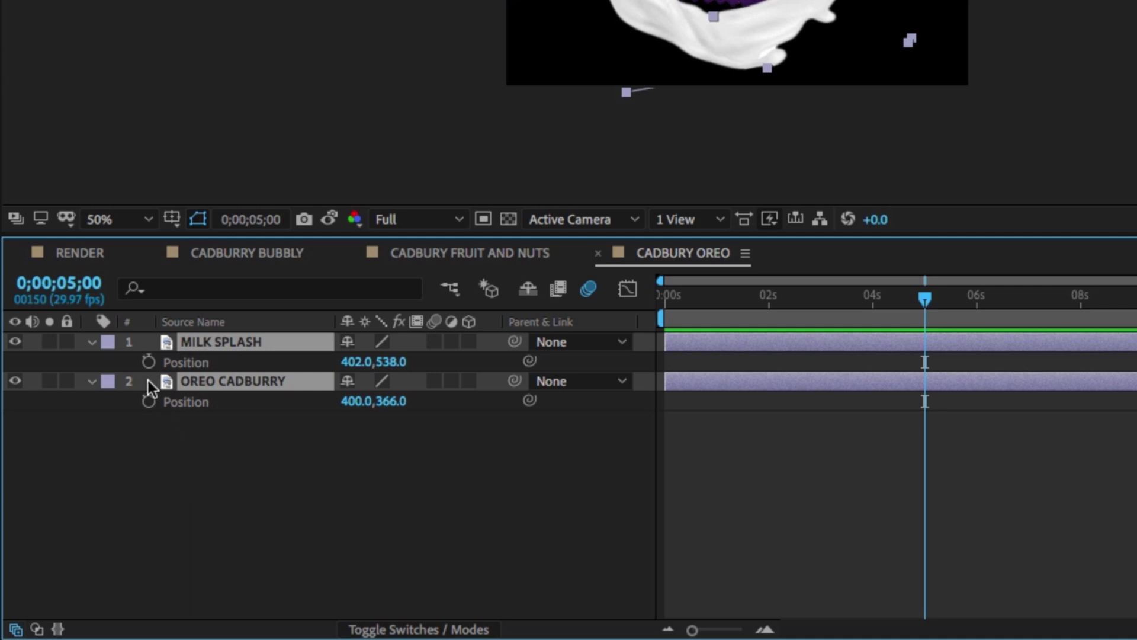
{"action": "left_click", "coordinate": [149, 362], "text": "alt"}
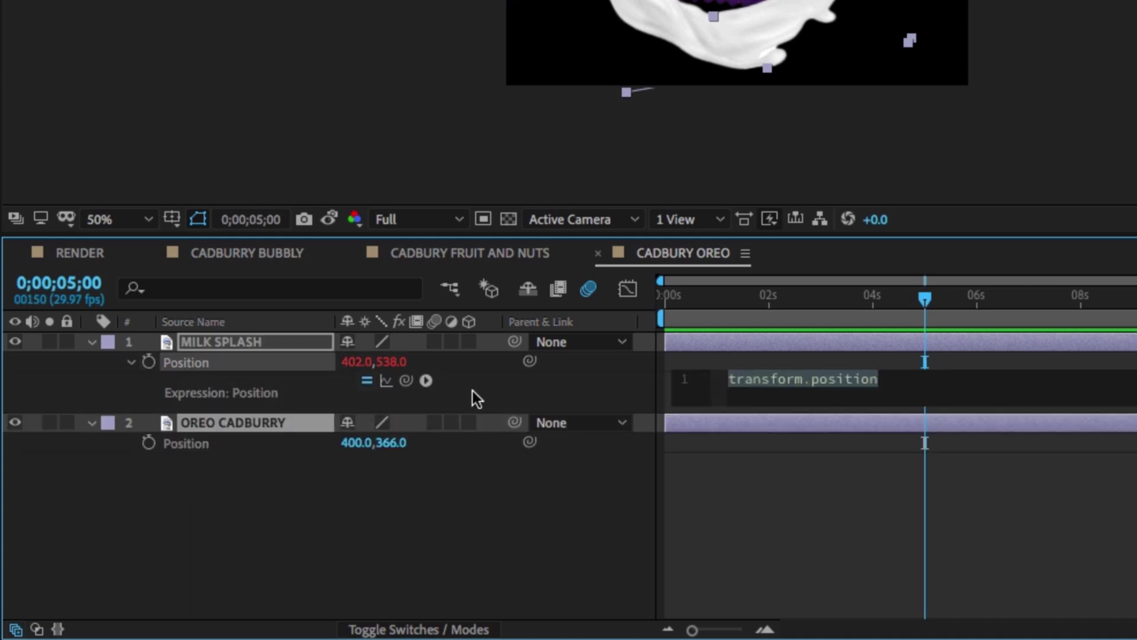
{"action": "type", "text": "wigg"}
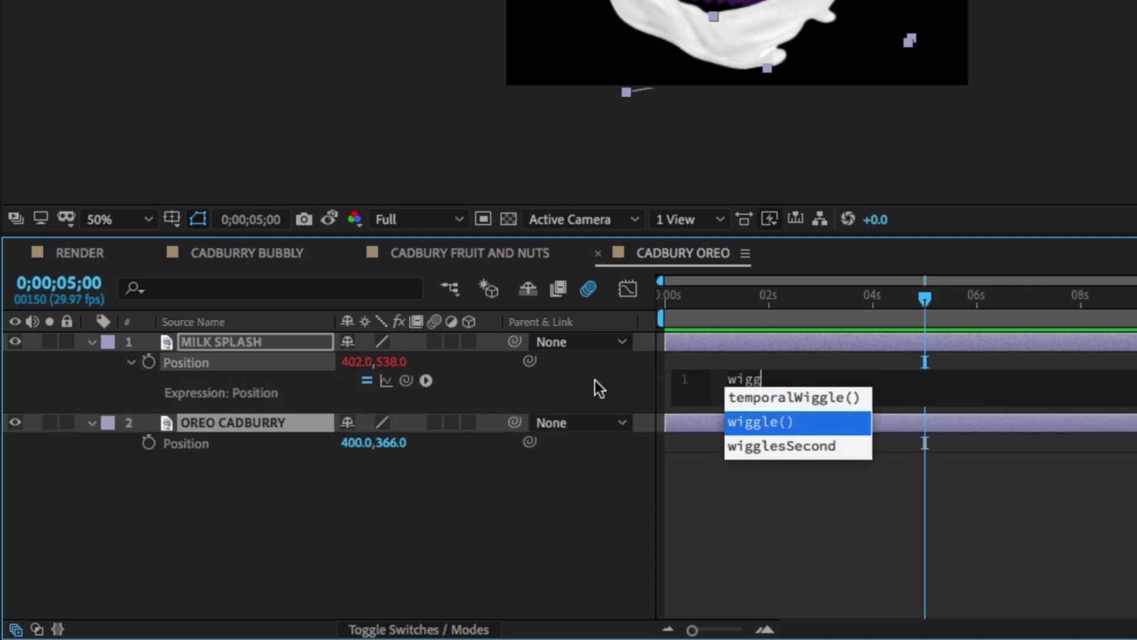
{"action": "key", "text": "Return"}
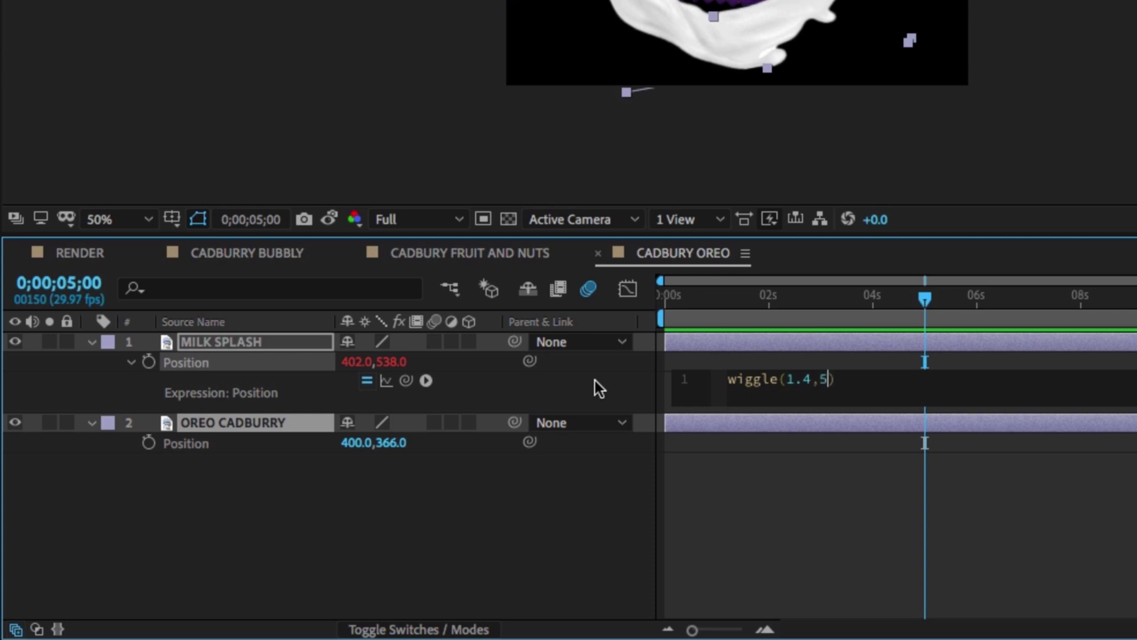
{"action": "left_click", "coordinate": [693, 388]}
{"action": "key", "text": "ctrl+c"}
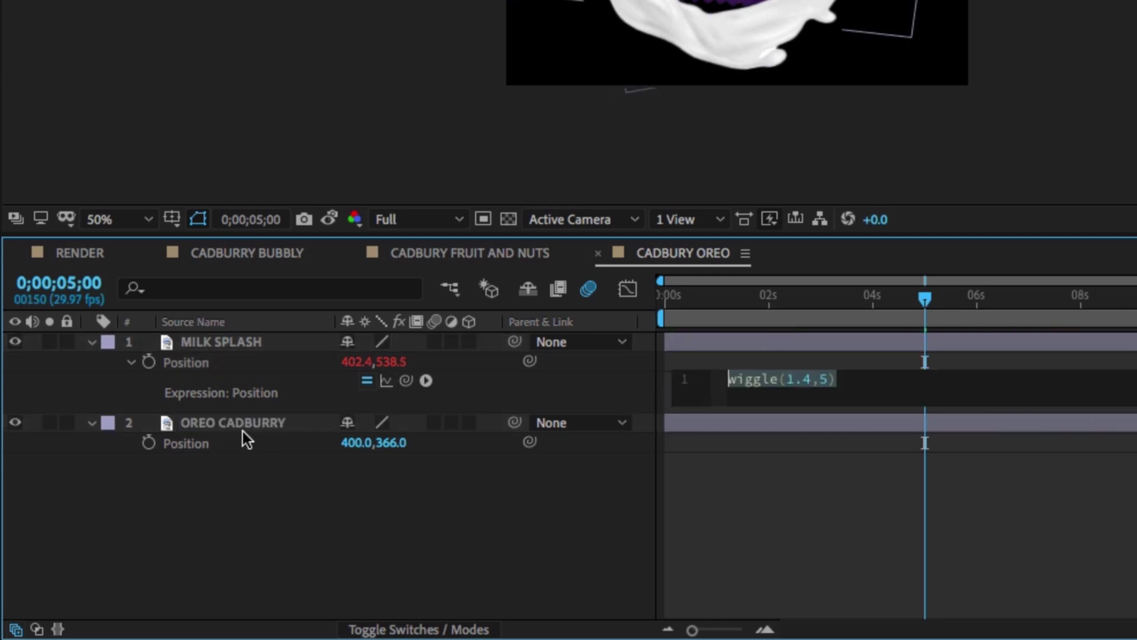
Paste the wiggle expression onto the OREO CADBURRY layer's position and change its amplitude to 4.
{"action": "left_click", "coordinate": [186, 434]}
{"action": "left_click", "coordinate": [149, 443], "text": "alt"}
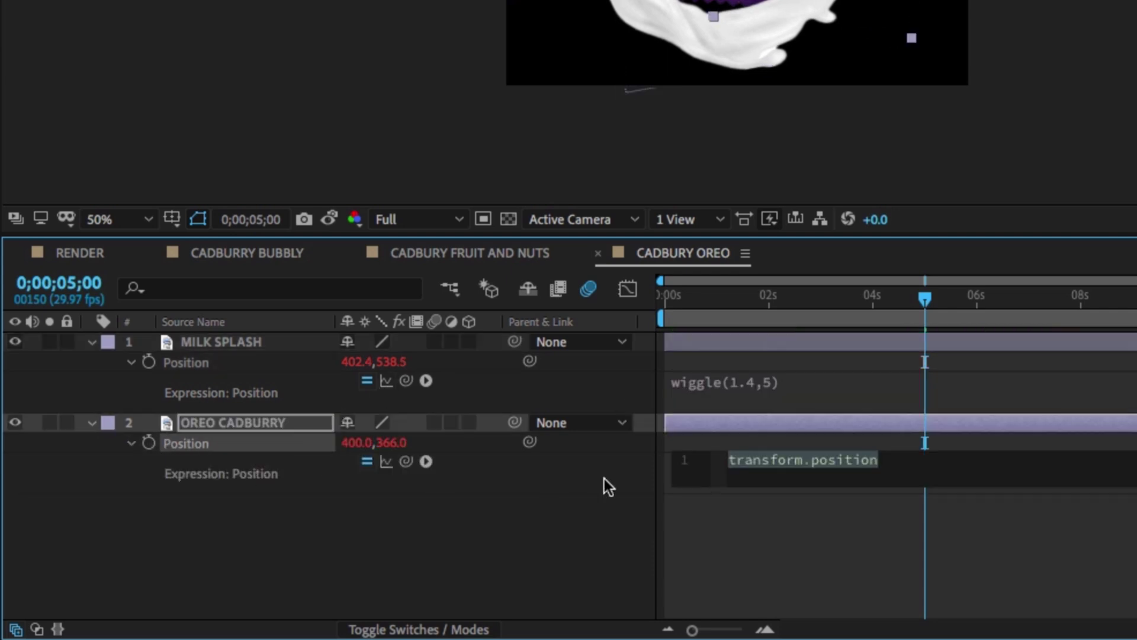
{"action": "key", "text": "ctrl+v"}
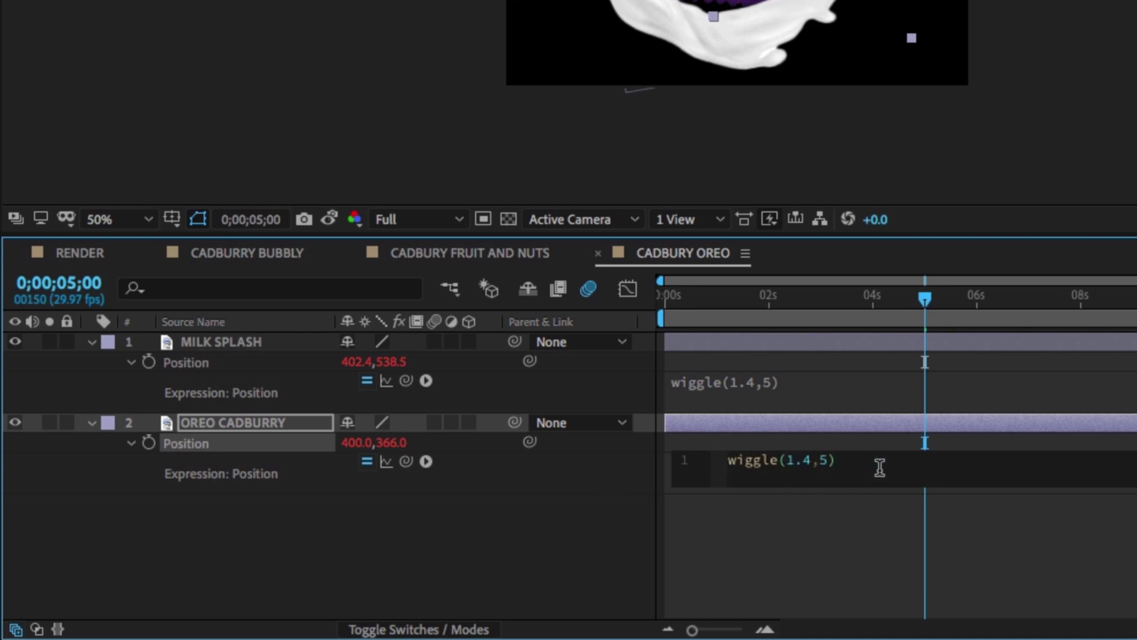
{"action": "key", "text": "Left"}
{"action": "key", "text": "BackSpace"}
{"action": "type", "text": "4"}
{"action": "left_click", "coordinate": [563, 600]}
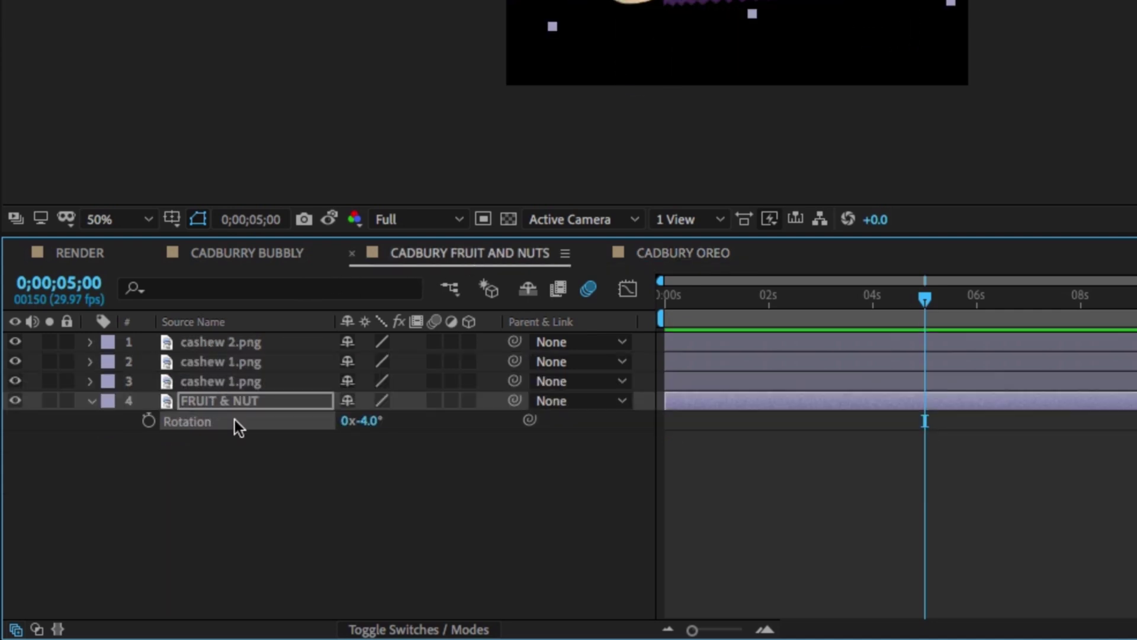
In CADBURY FRUIT AND NUTS, add wiggle(1.4,5) to the position of the three cashew layers.
{"action": "key", "text": "super+a"}
{"action": "key", "text": "u"}
{"action": "key", "text": "p"}
{"action": "left_click", "coordinate": [258, 528]}
{"action": "left_click", "coordinate": [152, 363], "text": "alt"}
{"action": "key", "text": "super+v"}
{"action": "left_click", "coordinate": [152, 443], "text": "alt"}
{"action": "key", "text": "ctrl+v"}
{"action": "left_click", "coordinate": [149, 524], "text": "alt"}
{"action": "key", "text": "ctrl+v"}
Add the same wiggle expression to the FRUIT & NUT layer's position and collapse the layers' properties.
{"action": "left_click", "coordinate": [149, 603], "text": "alt"}
{"action": "type", "text": "a"}
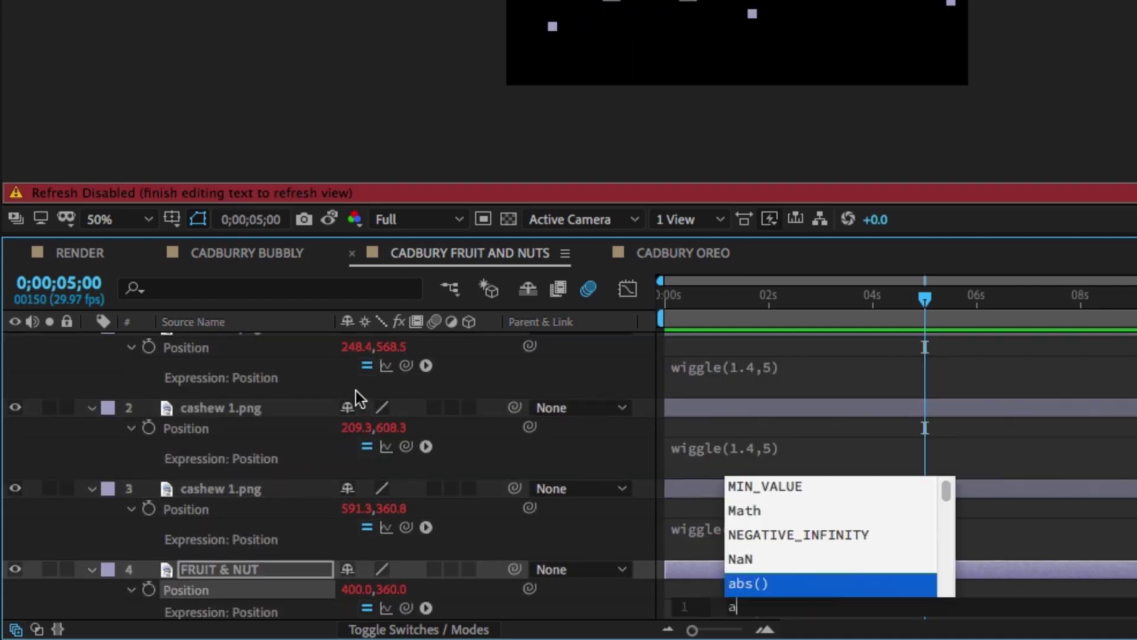
{"action": "key", "text": "BackSpace"}
{"action": "key", "text": "BackSpace"}
{"action": "key", "text": "super+v"}
{"action": "left_click", "coordinate": [266, 495]}
{"action": "key", "text": "super+a"}
{"action": "key", "text": "u"}
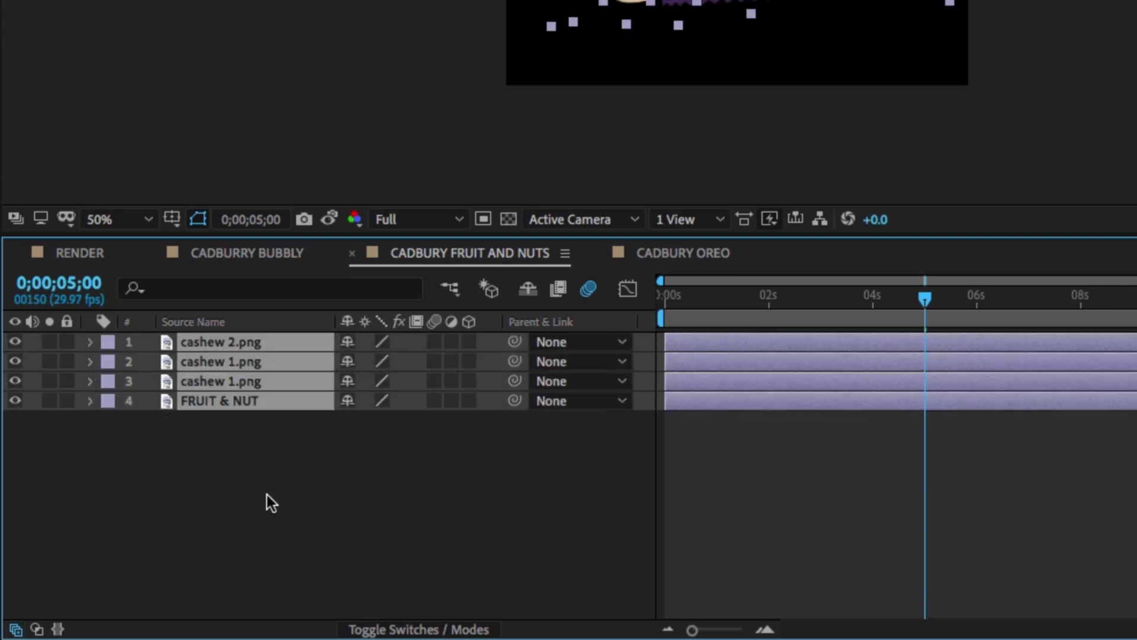
{"action": "key", "text": "p"}
{"action": "left_click", "coordinate": [431, 534]}
{"action": "left_click_drag", "start_coordinate": [785, 302], "coordinate": [746, 319]}
In CADBURRY BUBBLY, paste the wiggle expression onto the positions of the choco splash and BUBBLY layers, and collapse their properties.
{"action": "left_click", "coordinate": [284, 258]}
{"action": "left_click", "coordinate": [235, 436]}
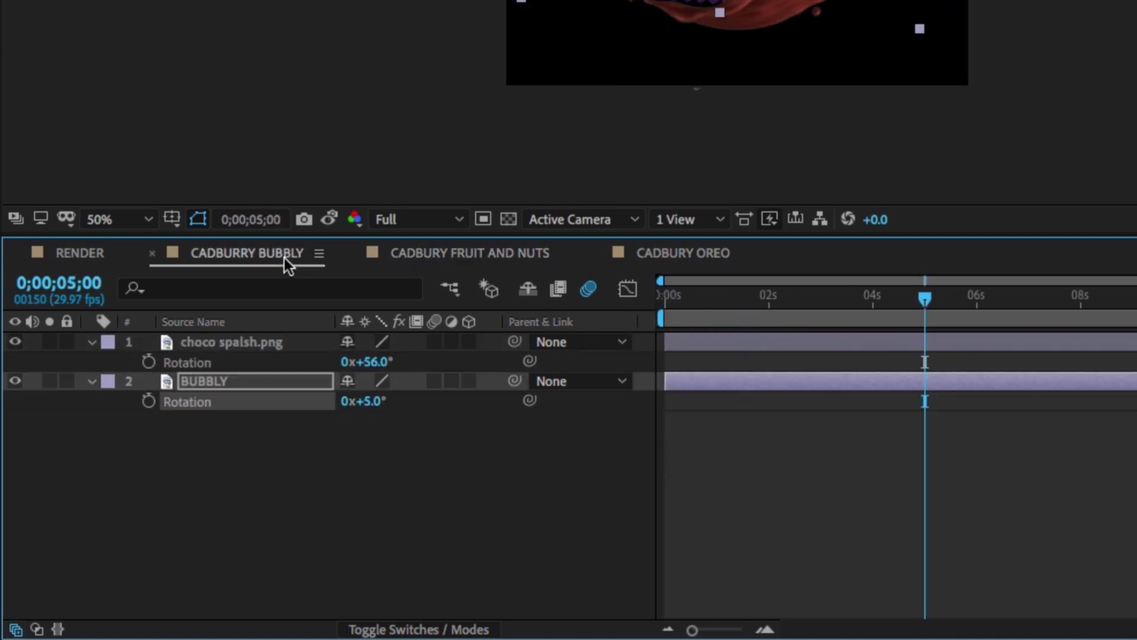
{"action": "key", "text": "ctrl+a"}
{"action": "key", "text": "p"}
{"action": "left_click", "coordinate": [148, 362], "text": "alt"}
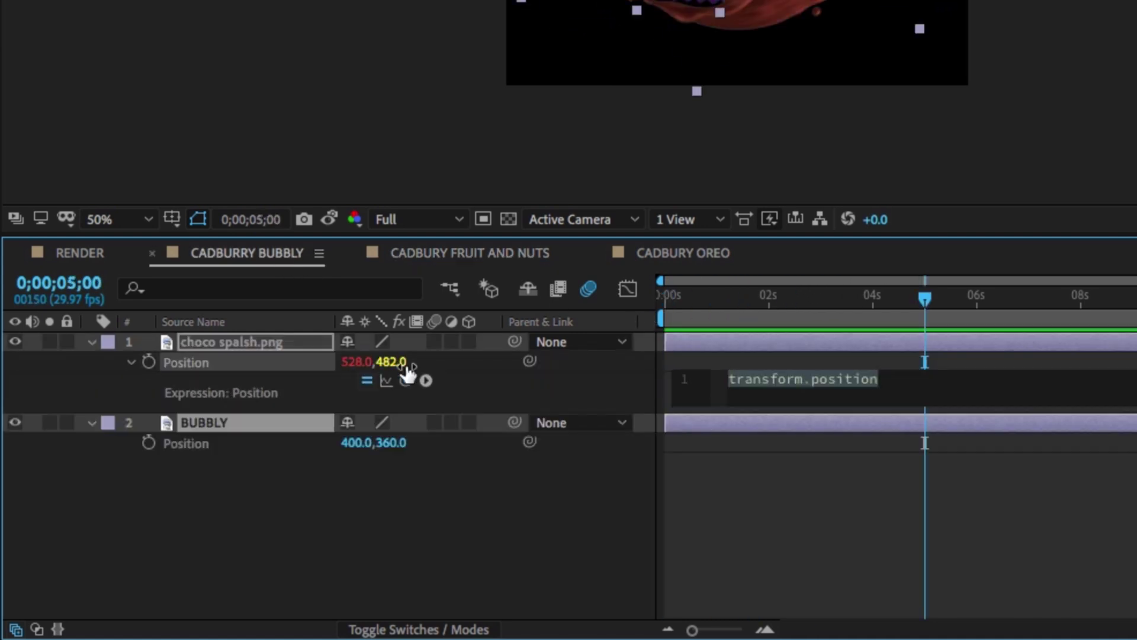
{"action": "key", "text": "ctrl+v"}
{"action": "left_click", "coordinate": [148, 442], "text": "alt"}
{"action": "key", "text": "super+v"}
{"action": "left_click", "coordinate": [520, 512]}
{"action": "key", "text": "super+a"}
{"action": "key", "text": "a"}
{"action": "key", "text": "a"}
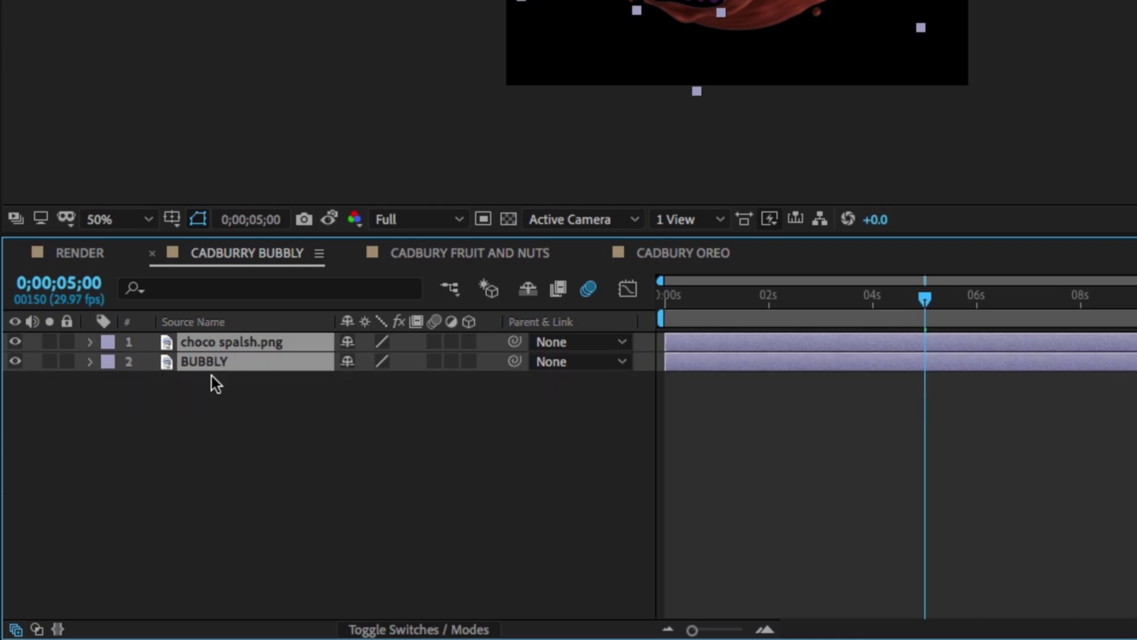
Return to the RENDER composition, fit its view up to 100%, and set the time to the first frame.
{"action": "left_click", "coordinate": [100, 258]}
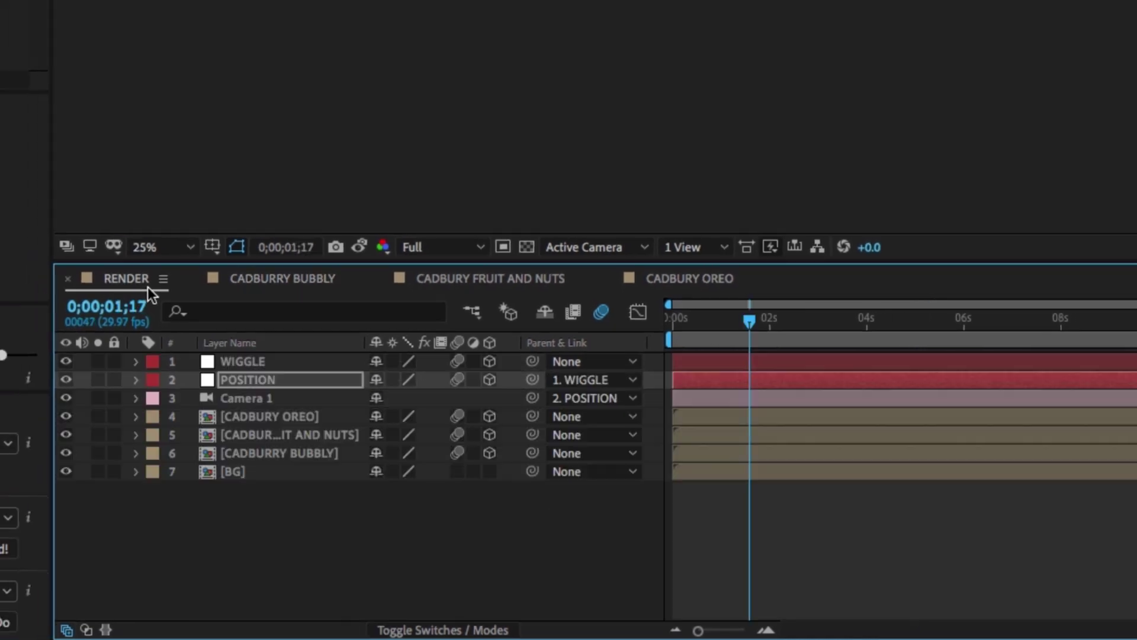
{"action": "left_click", "coordinate": [163, 247]}
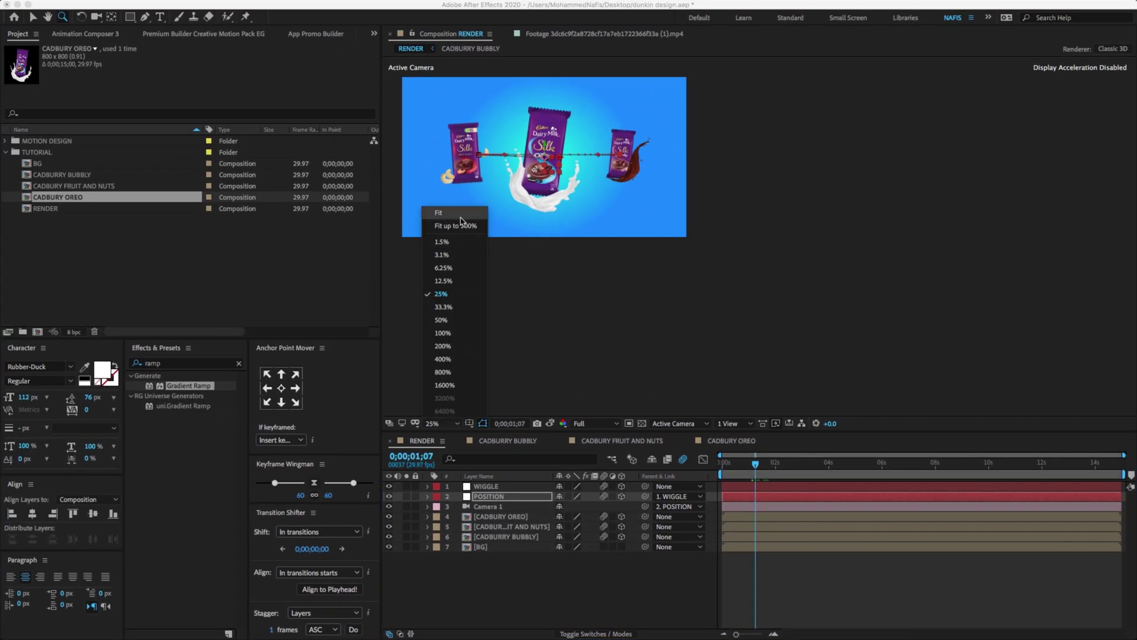
{"action": "left_click", "coordinate": [455, 225]}
{"action": "left_click_drag", "start_coordinate": [767, 474], "coordinate": [722, 475]}
{"action": "key", "text": "v"}
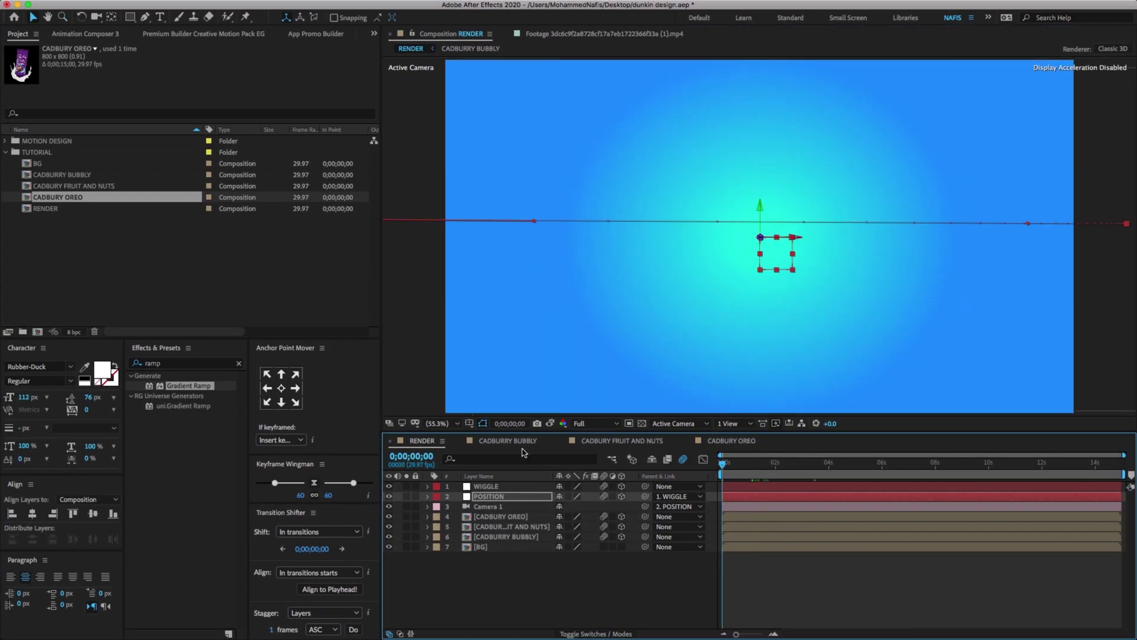
Open the CADBURY OREO composition and collapse the properties of both of its layers.
{"action": "left_click", "coordinate": [732, 441]}
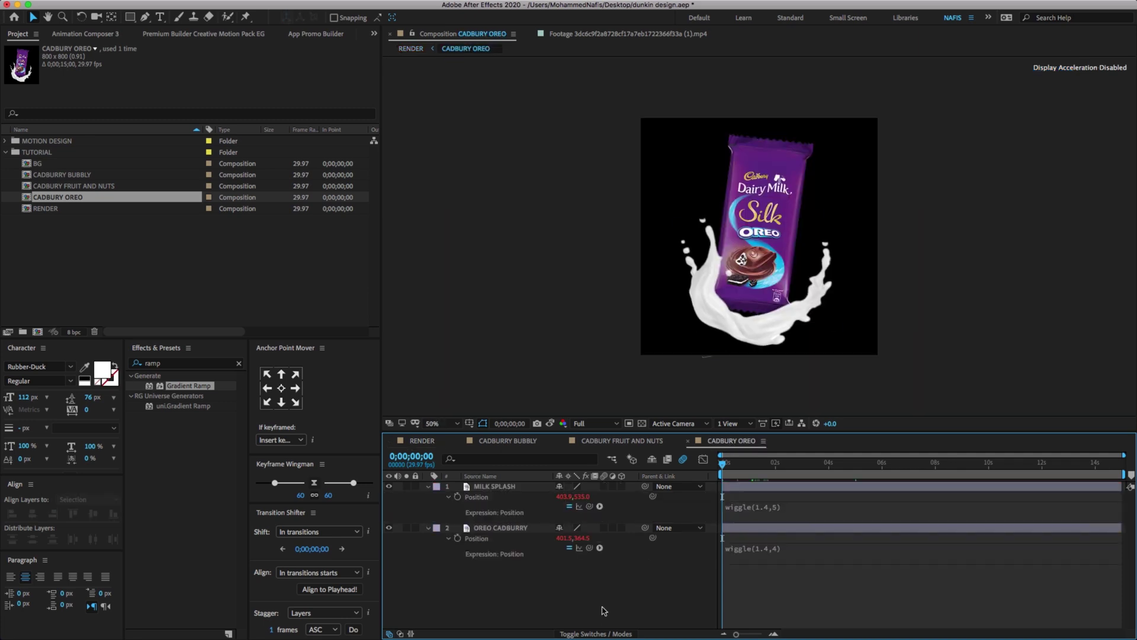
{"action": "key", "text": "super+a"}
{"action": "key", "text": "u"}
{"action": "left_click", "coordinate": [546, 557]}
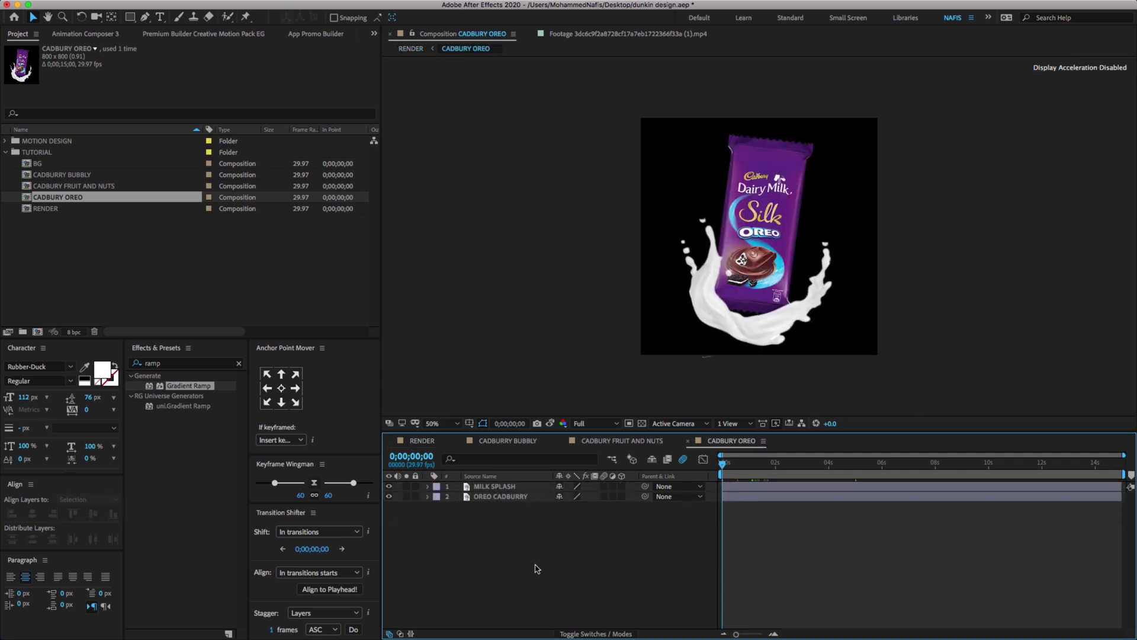
Add an "oreo" text layer at the upper left of the chocolate bar.
{"action": "key", "text": "super+t"}
{"action": "left_click", "coordinate": [681, 156]}
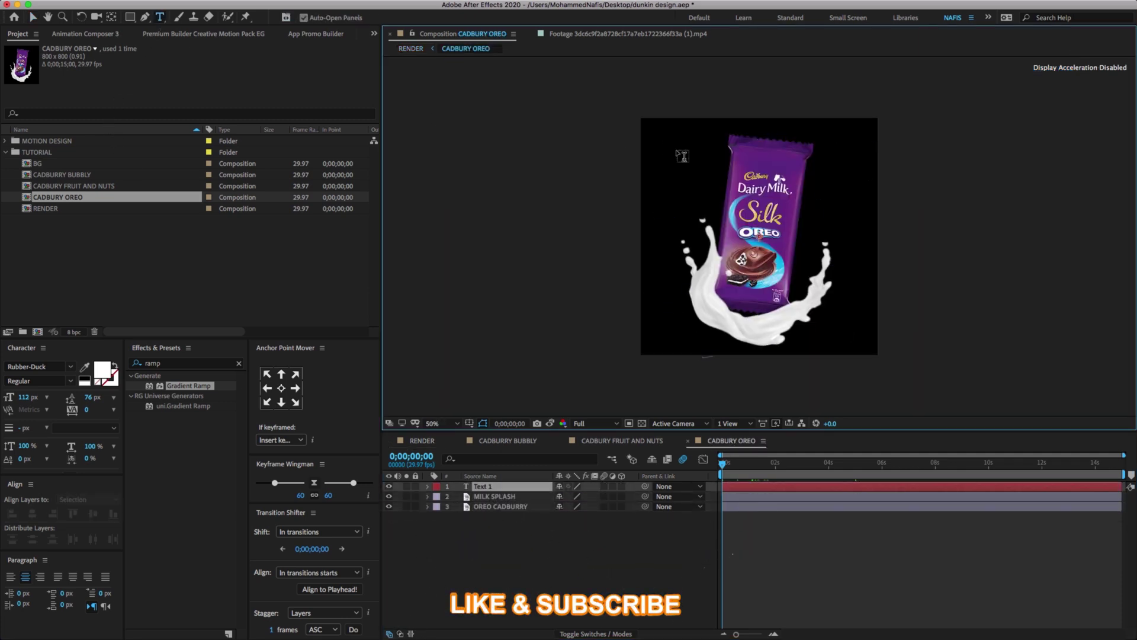
{"action": "type", "text": "ore"}
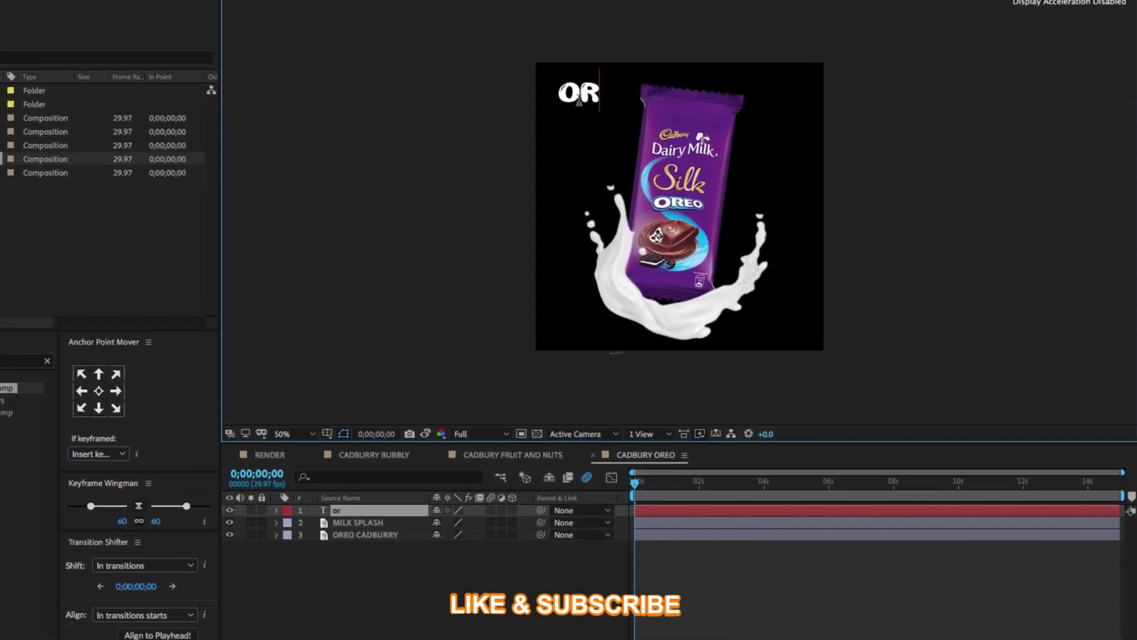
{"action": "type", "text": "o"}
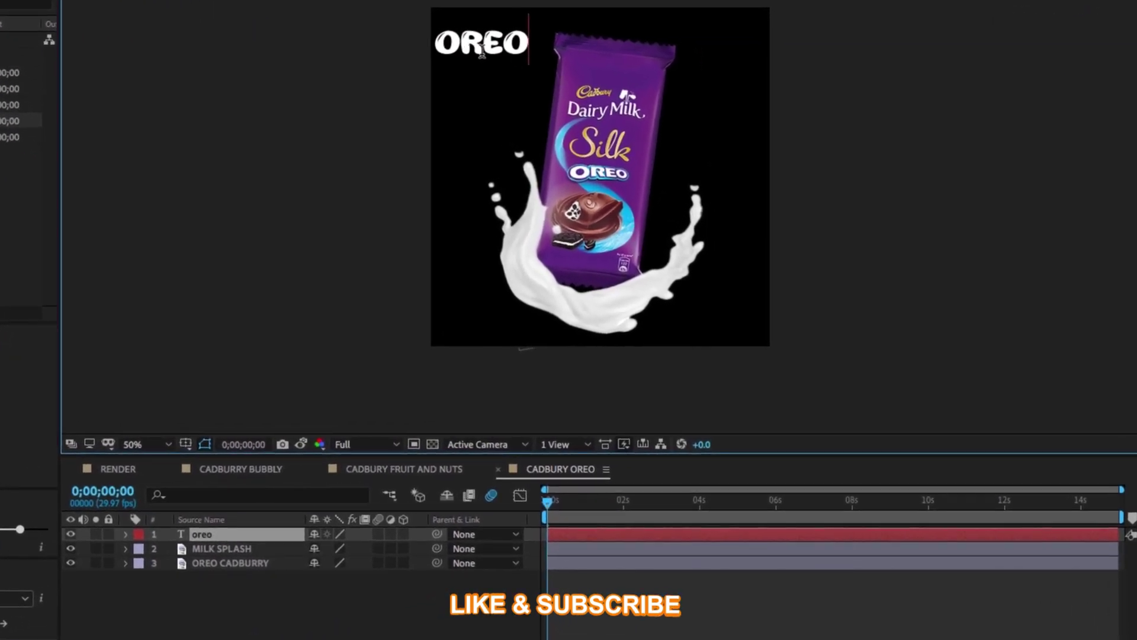
{"action": "key", "text": "F2"}
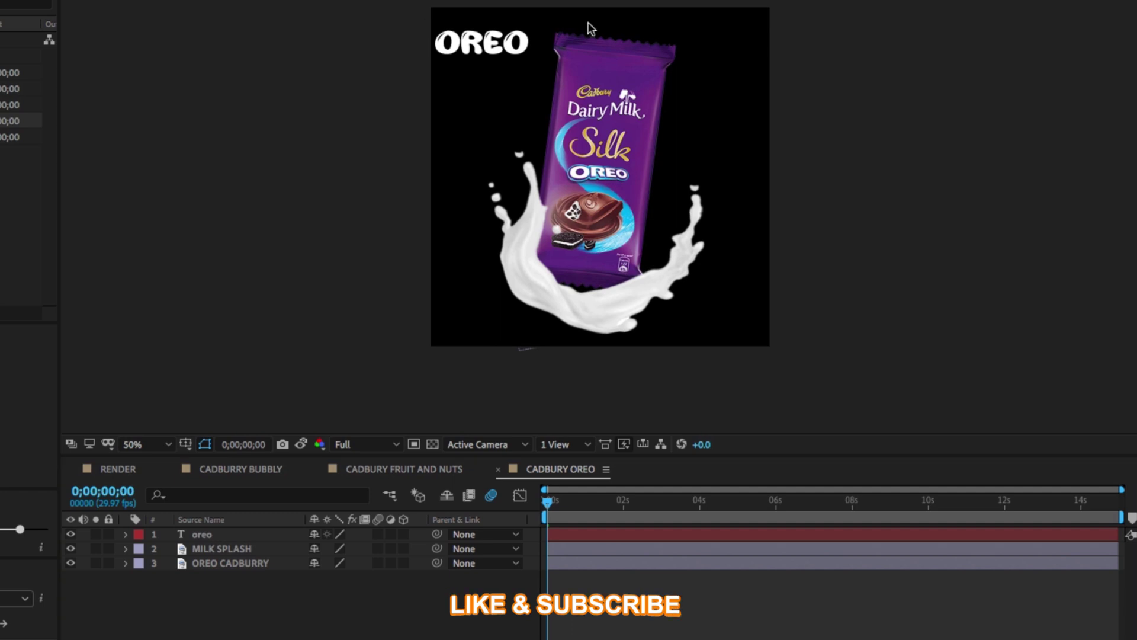
Move the oreo text beside the bar's upper right edge and place its layer below OREO CADBURRY.
{"action": "left_click", "coordinate": [461, 53]}
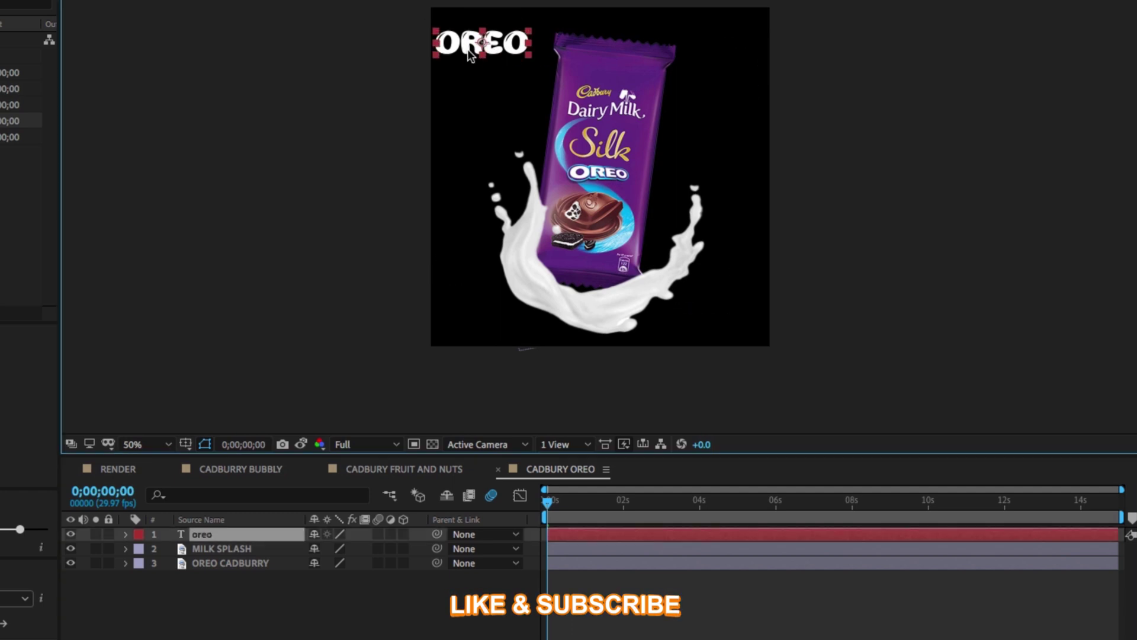
{"action": "left_click_drag", "start_coordinate": [472, 52], "coordinate": [705, 106]}
{"action": "left_click_drag", "start_coordinate": [229, 539], "coordinate": [218, 591]}
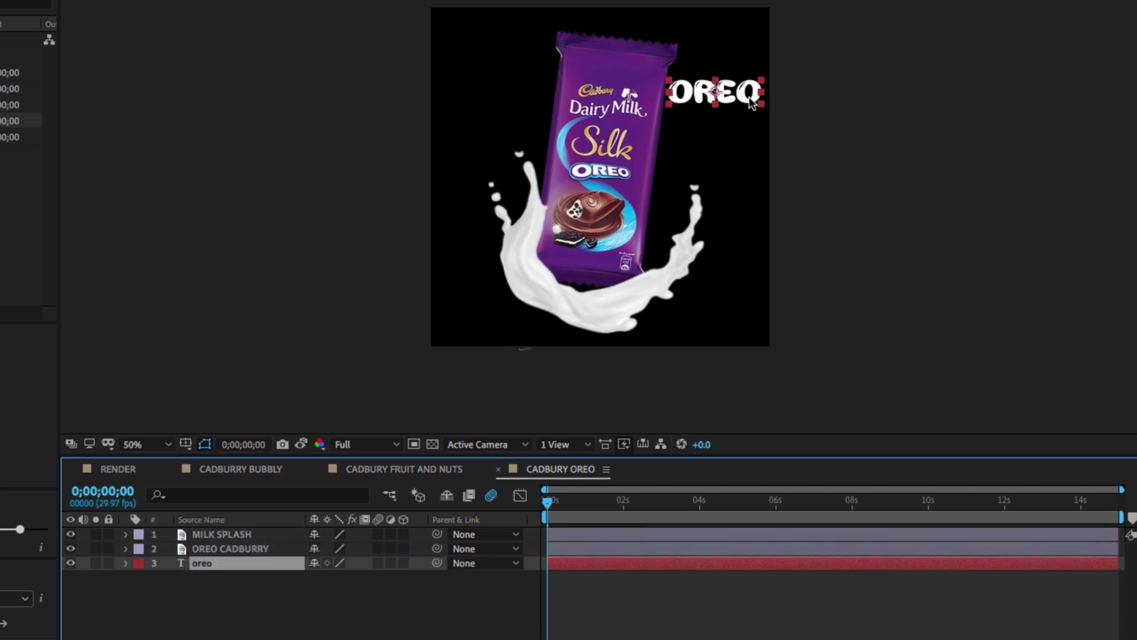
Rotate the oreo text to 8° to match the bar's tilt and collapse the layer properties.
{"action": "key", "text": "r"}
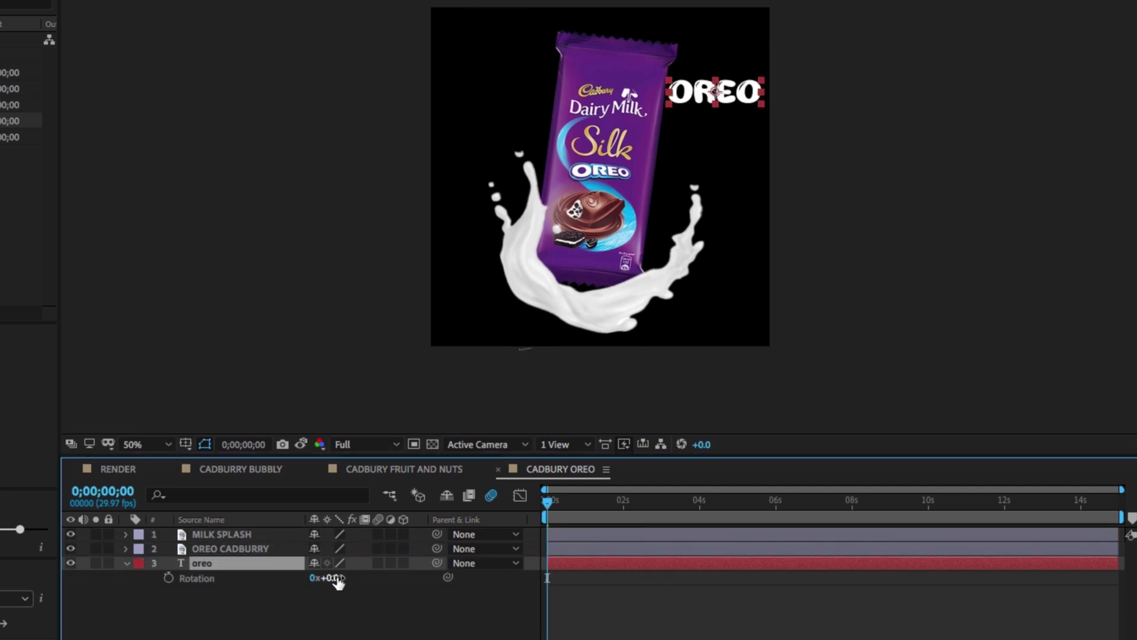
{"action": "left_click_drag", "start_coordinate": [338, 578], "coordinate": [341, 577]}
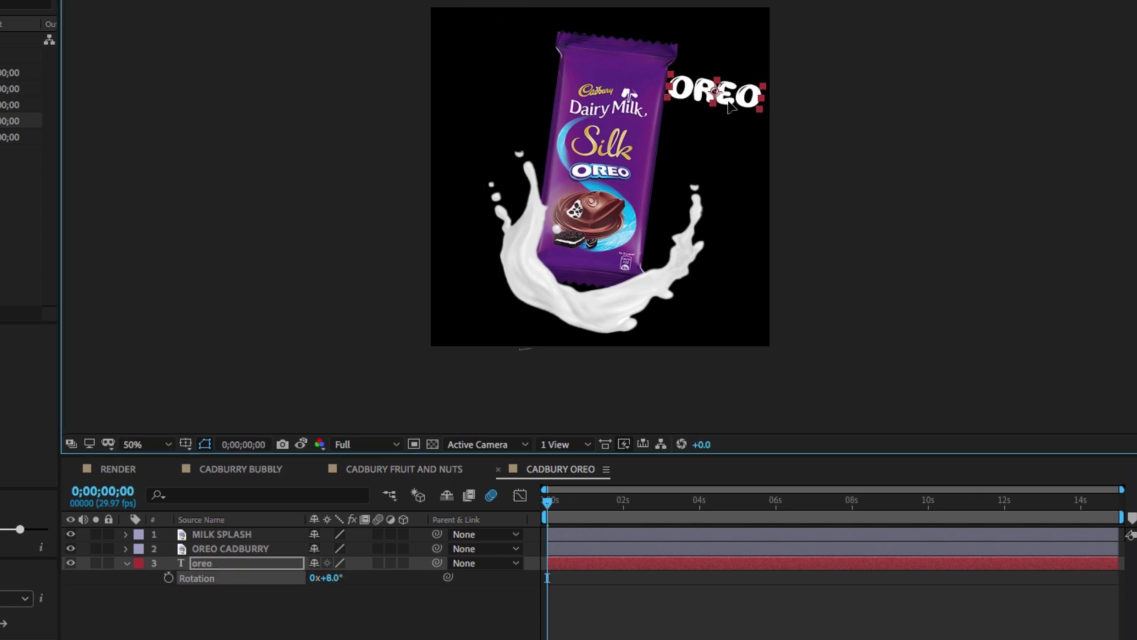
{"action": "left_click", "coordinate": [730, 105]}
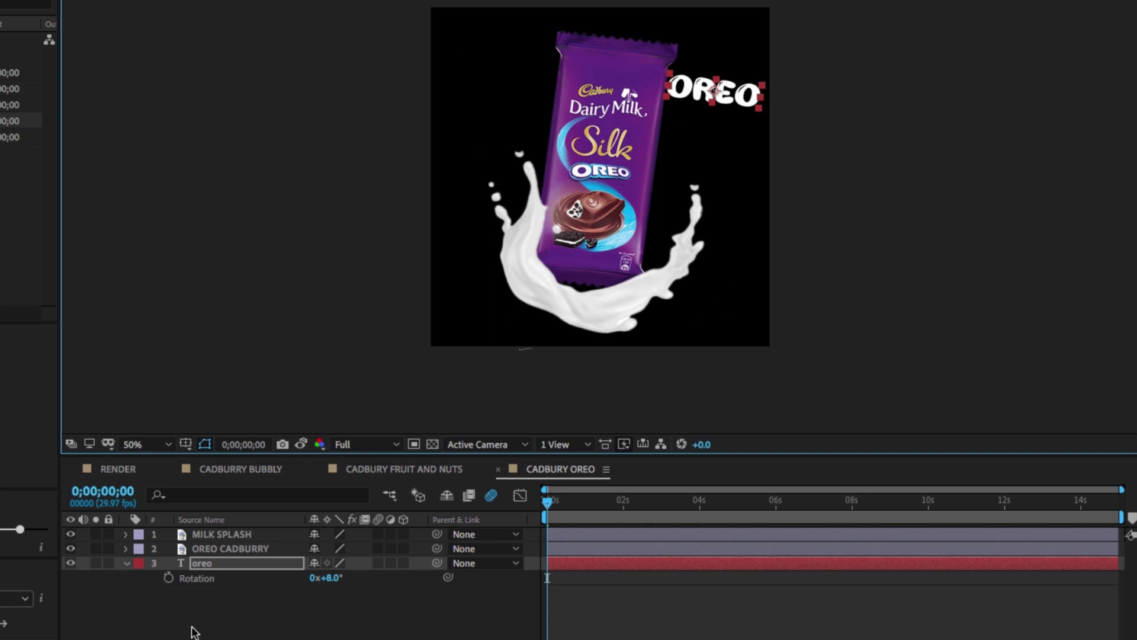
{"action": "key", "text": "super+a"}
{"action": "key", "text": "r"}
{"action": "key", "text": "r"}
{"action": "left_click", "coordinate": [196, 622]}
Apply Animation Composer's Overshoot Position & Scale Characters preset to the oreo text layer as both in and out transitions.
{"action": "left_click", "coordinate": [216, 562]}
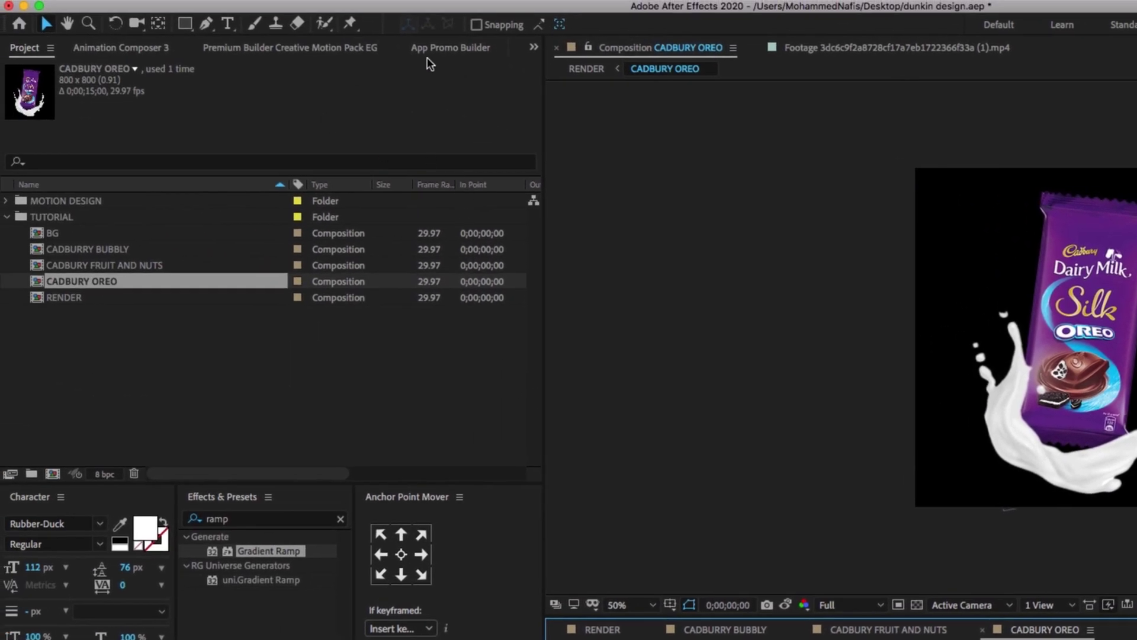
{"action": "left_click", "coordinate": [154, 50]}
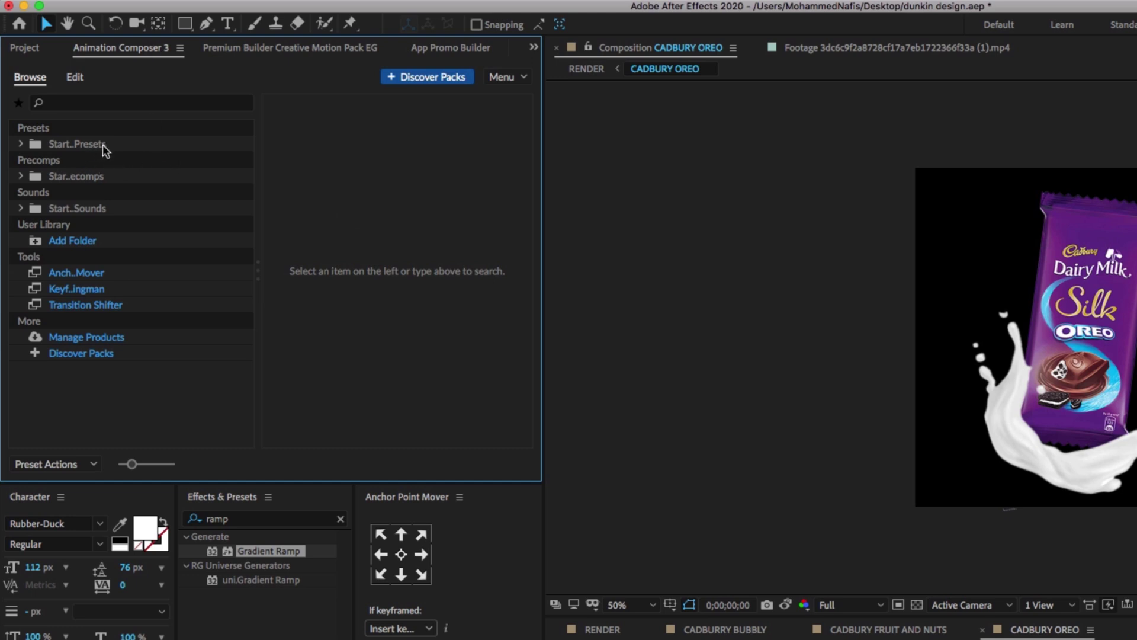
{"action": "left_click", "coordinate": [105, 148]}
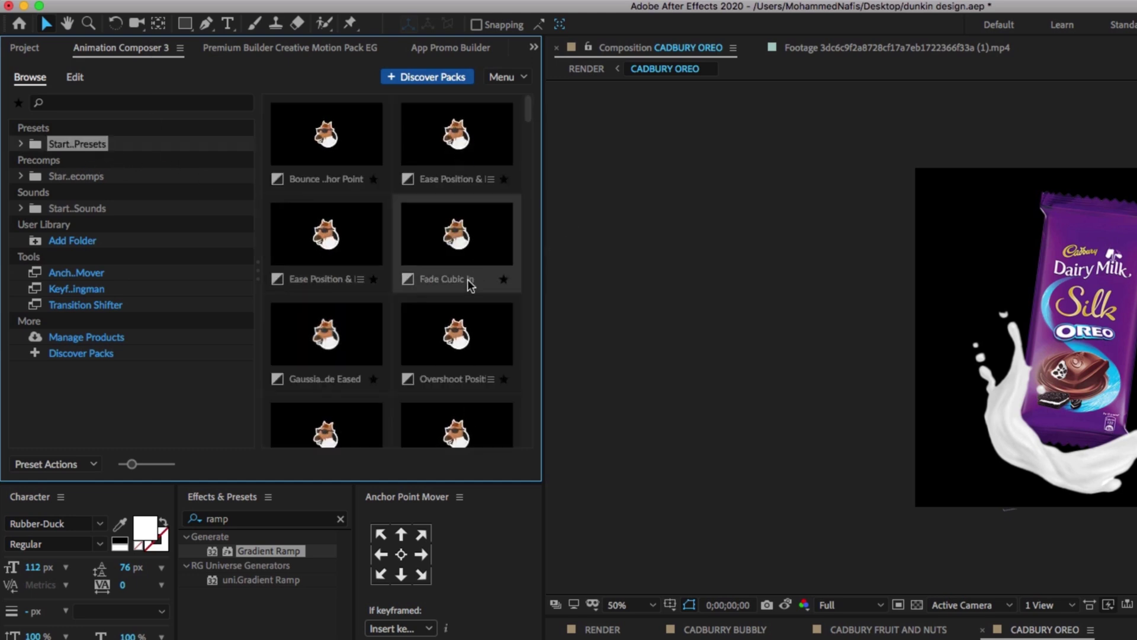
{"action": "left_click_drag", "start_coordinate": [531, 108], "coordinate": [527, 176]}
{"action": "left_click", "coordinate": [355, 272]}
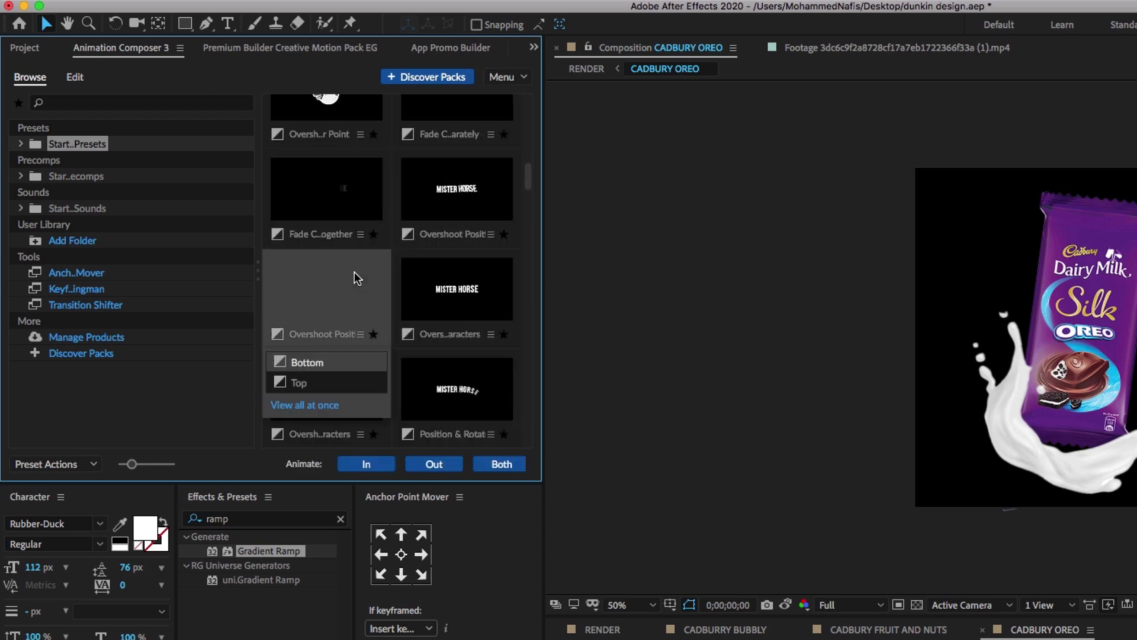
{"action": "left_click", "coordinate": [355, 272]}
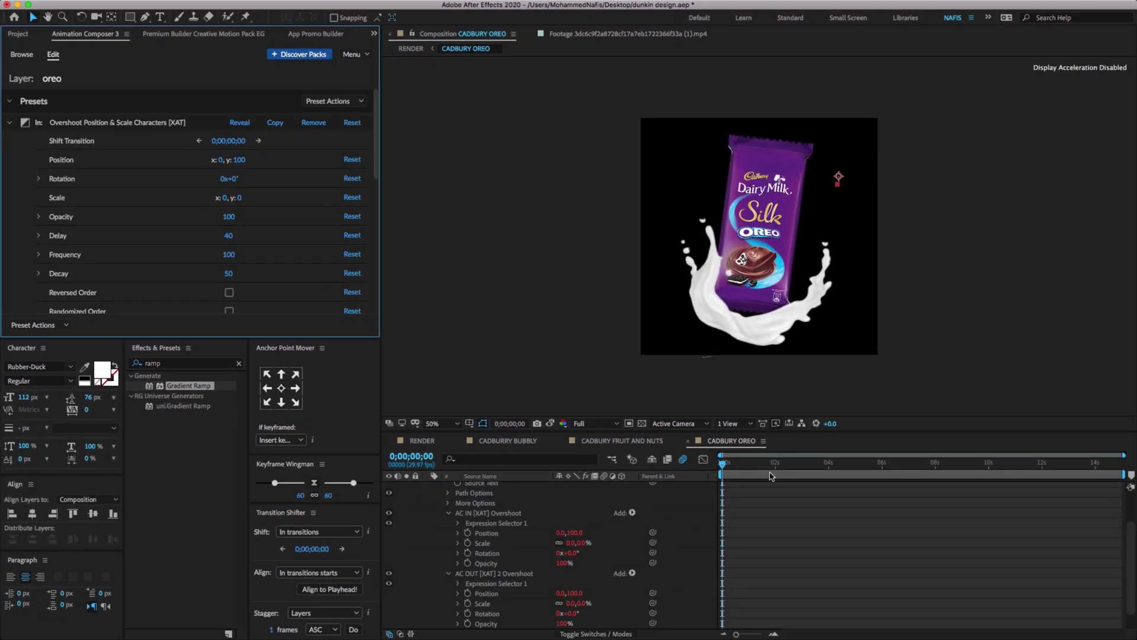
Collapse the layer properties and scrub the first two seconds to preview the oreo text animation.
{"action": "left_click", "coordinate": [763, 493]}
{"action": "key", "text": "super+a"}
{"action": "key", "text": "u"}
{"action": "left_click", "coordinate": [754, 532]}
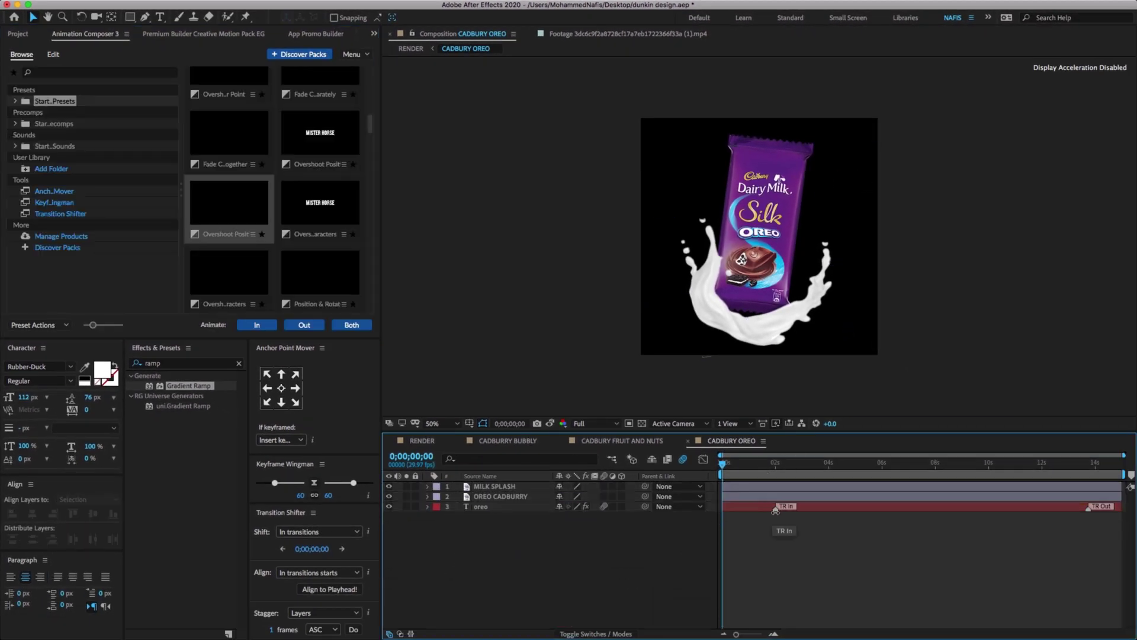
{"action": "left_click_drag", "start_coordinate": [738, 471], "coordinate": [754, 472]}
{"action": "left_click_drag", "start_coordinate": [760, 471], "coordinate": [767, 471]}
In CADBURY FRUIT AND NUTS, add separate "fruit" and "nut" text layers to the left of the bar.
{"action": "left_click", "coordinate": [624, 442]}
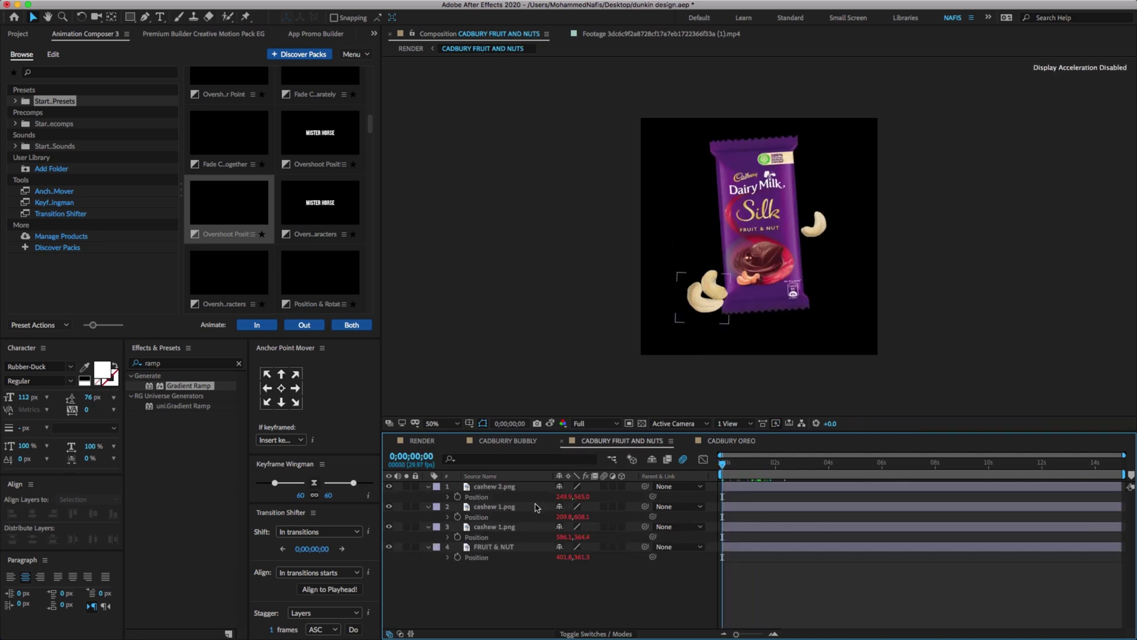
{"action": "left_click", "coordinate": [158, 17]}
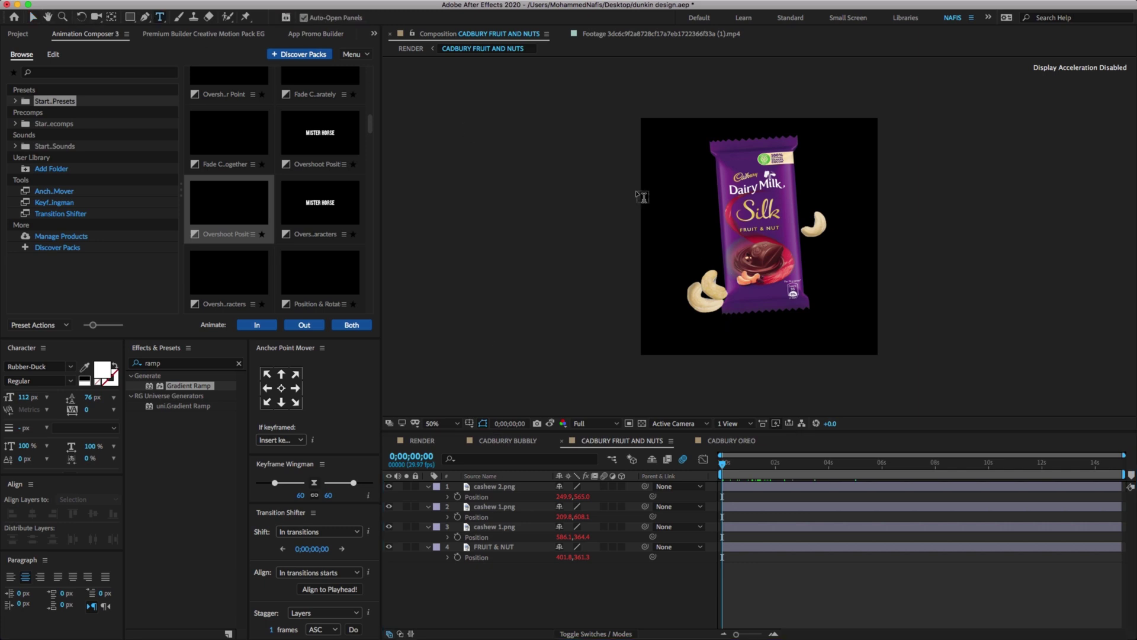
{"action": "left_click", "coordinate": [673, 169]}
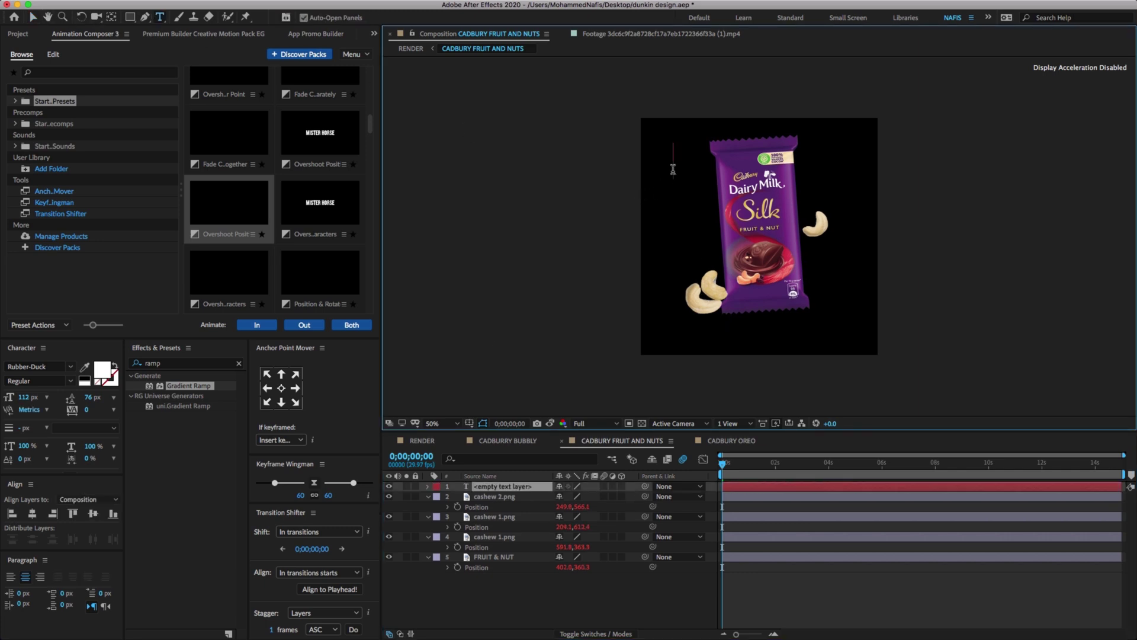
{"action": "type", "text": "fruit"}
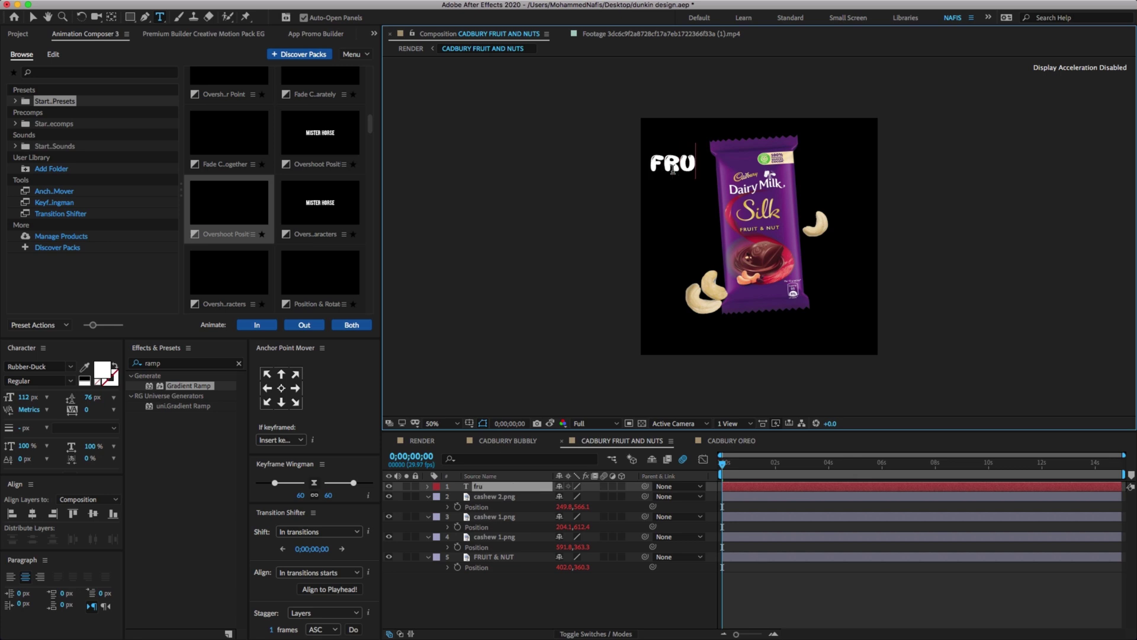
{"action": "left_click", "coordinate": [589, 499]}
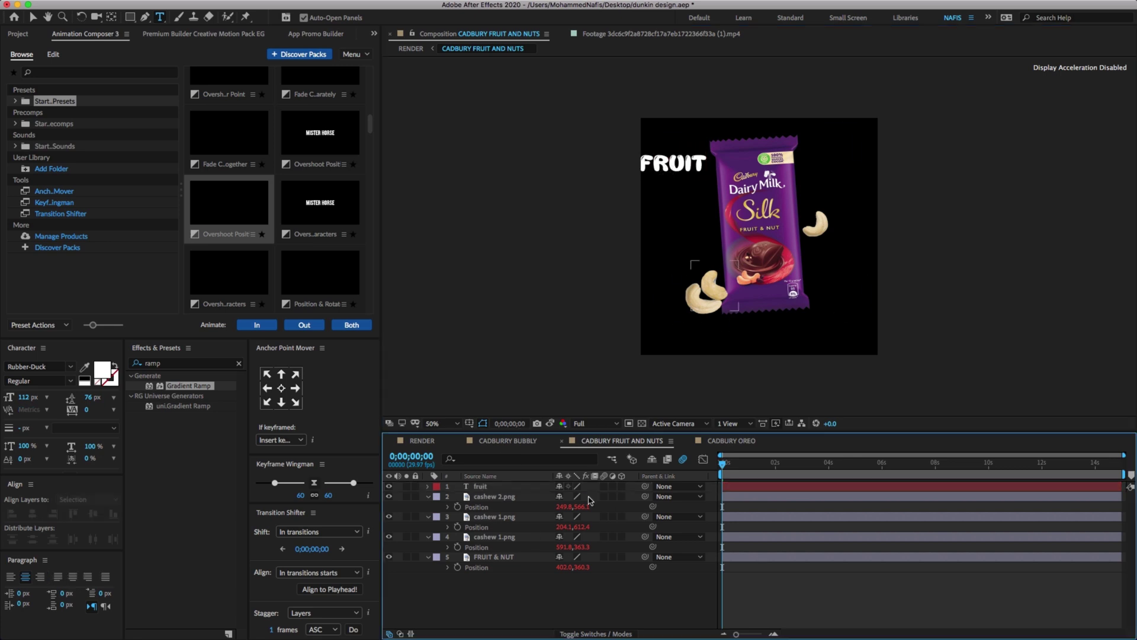
{"action": "left_click", "coordinate": [672, 212]}
{"action": "type", "text": "nut"}
{"action": "left_click", "coordinate": [583, 592]}
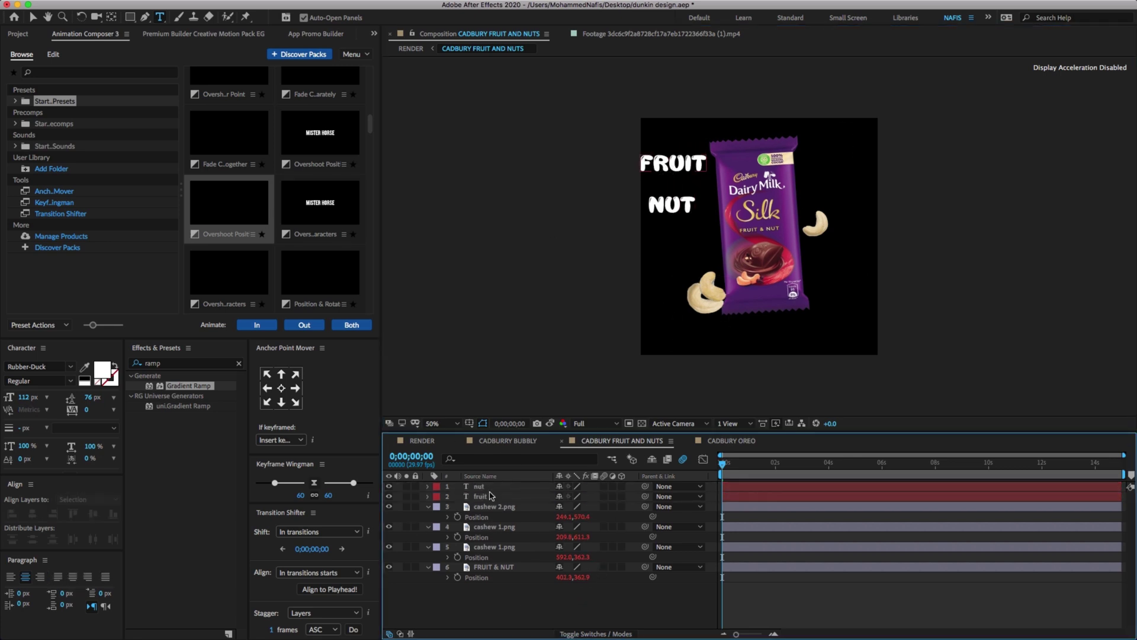
Collapse all layer properties and move the nut and fruit text layers below the FRUIT & NUT layer.
{"action": "key", "text": "super+a"}
{"action": "key", "text": "u"}
{"action": "left_click", "coordinate": [468, 548]}
{"action": "left_click", "coordinate": [495, 487]}
{"action": "left_click", "coordinate": [495, 496], "text": "shift"}
{"action": "left_click_drag", "start_coordinate": [494, 498], "coordinate": [501, 540]}
{"action": "key", "text": "super+alt+Home"}
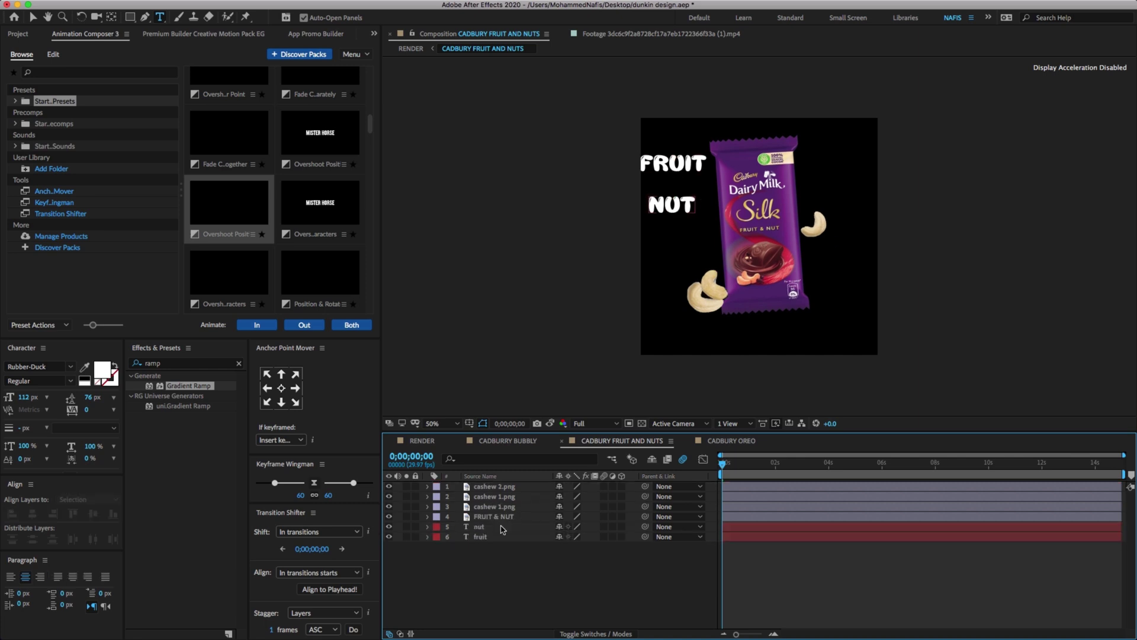
{"action": "left_click", "coordinate": [502, 542]}
Move the nut text beside the bar's lower right corner.
{"action": "left_click", "coordinate": [517, 527]}
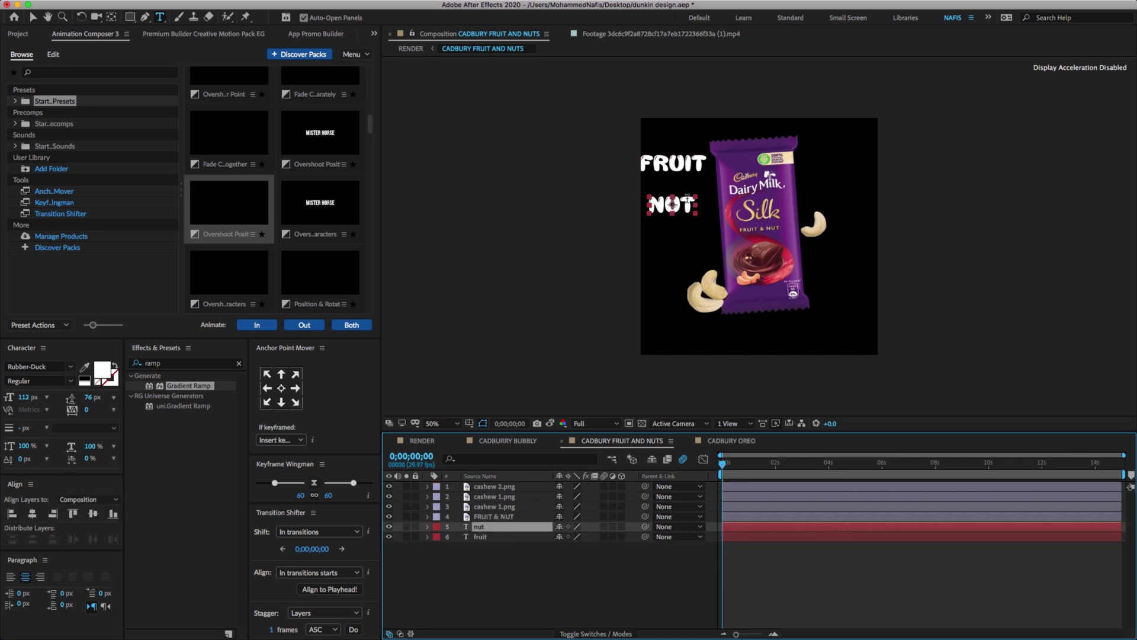
{"action": "left_click_drag", "start_coordinate": [686, 199], "coordinate": [849, 279]}
{"action": "key", "text": "v"}
Rotate the fruit text to -95° and position it along the bar's upper left edge.
{"action": "left_click", "coordinate": [519, 538]}
{"action": "left_click_drag", "start_coordinate": [675, 165], "coordinate": [691, 205]}
{"action": "key", "text": "r"}
{"action": "left_click_drag", "start_coordinate": [576, 550], "coordinate": [527, 555]}
{"action": "key", "text": "shift+Right"}
{"action": "key", "text": "shift+Right"}
{"action": "key", "text": "shift+Right"}
{"action": "key", "text": "shift+Right"}
{"action": "key", "text": "shift+Up"}
{"action": "key", "text": "shift+Up"}
{"action": "key", "text": "shift+Up"}
{"action": "key", "text": "shift+Up"}
{"action": "key", "text": "shift+Up"}
{"action": "key", "text": "Down"}
{"action": "key", "text": "Down"}
{"action": "key", "text": "Down"}
{"action": "key", "text": "Down"}
{"action": "key", "text": "Down"}
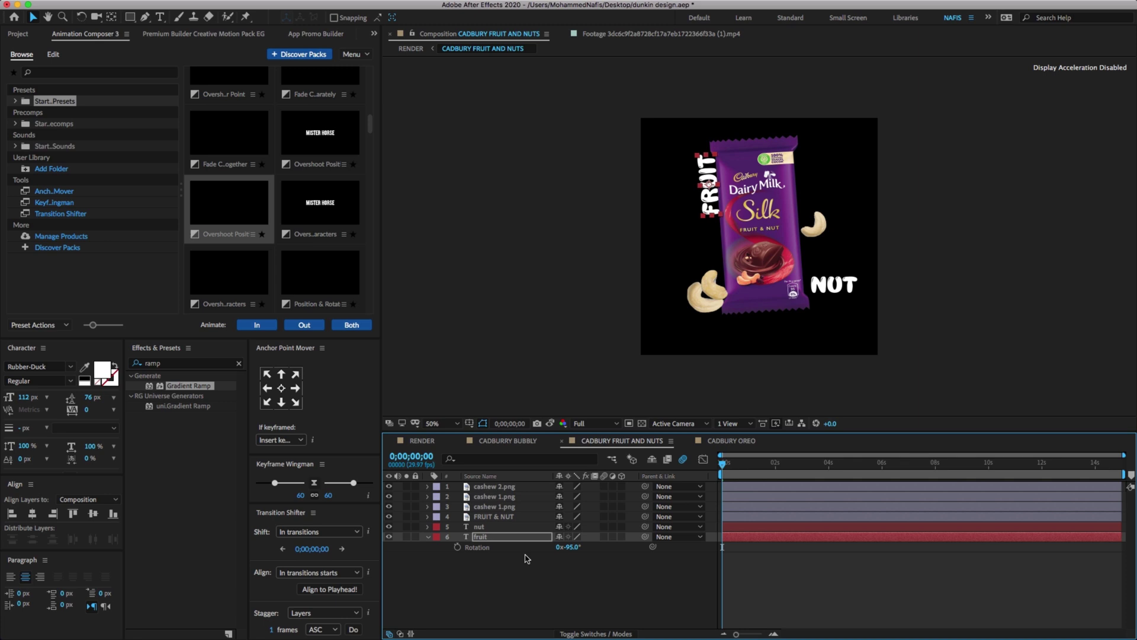
Rotate the nut text to 86°, nudge it against the bar's lower right edge, and collapse the rotation properties.
{"action": "left_click", "coordinate": [511, 527]}
{"action": "key", "text": "r"}
{"action": "left_click_drag", "start_coordinate": [567, 536], "coordinate": [644, 562]}
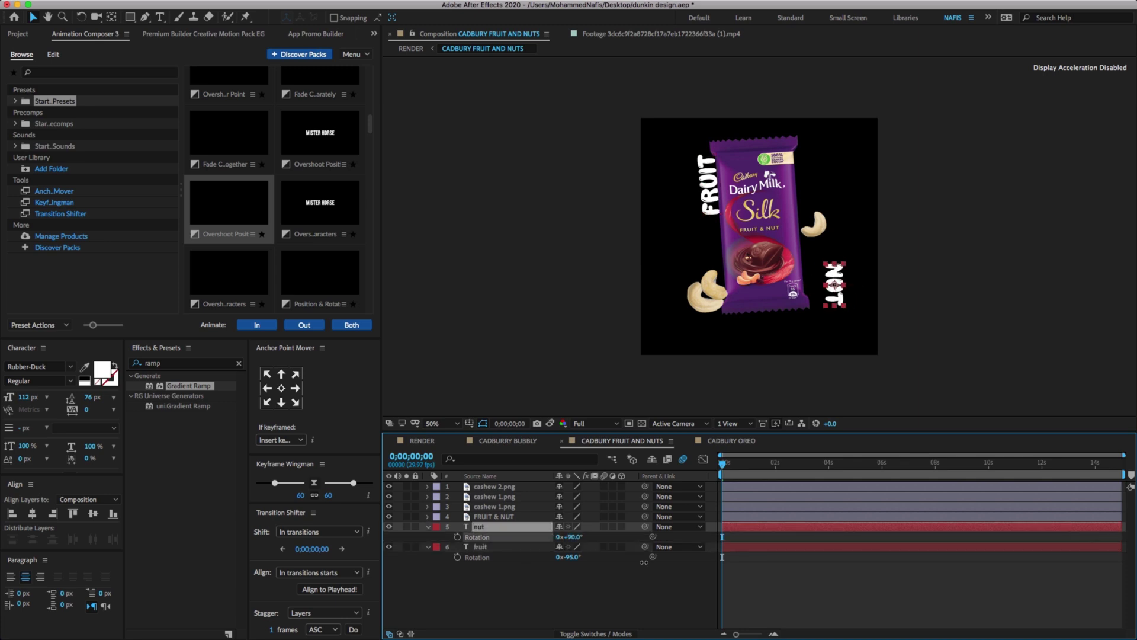
{"action": "key", "text": "shift+Left"}
{"action": "key", "text": "shift+Left"}
{"action": "key", "text": "shift+Left"}
{"action": "key", "text": "shift+Up"}
{"action": "key", "text": "shift+Up"}
{"action": "key", "text": "Left"}
{"action": "key", "text": "Left"}
{"action": "key", "text": "Left"}
{"action": "key", "text": "Left"}
{"action": "key", "text": "Left"}
{"action": "key", "text": "Left"}
{"action": "key", "text": "Left"}
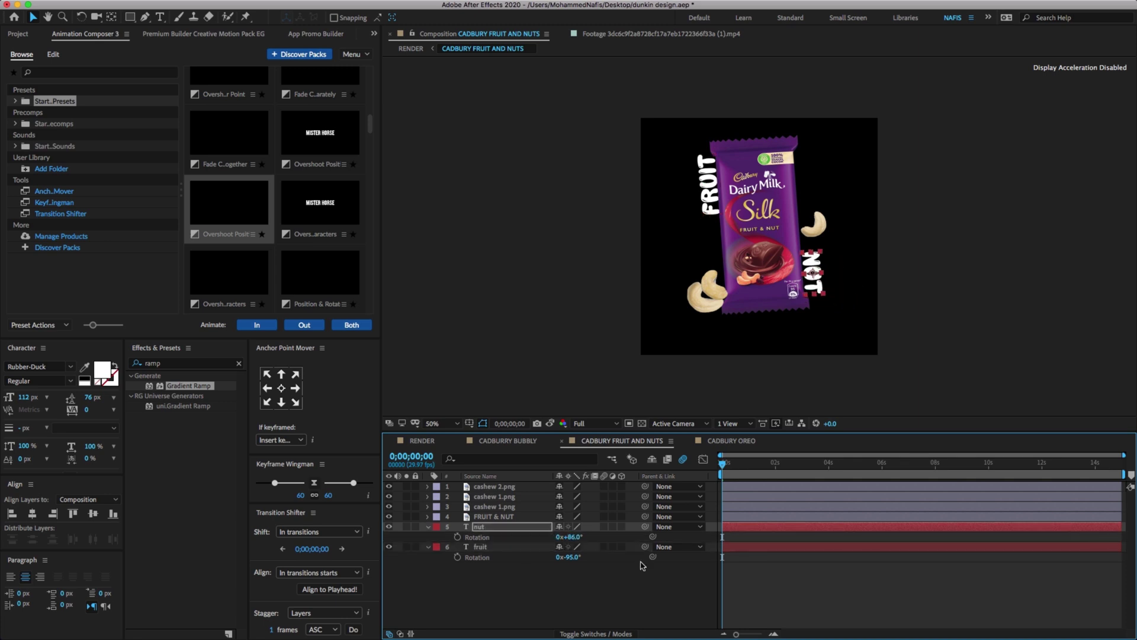
{"action": "key", "text": "super+a"}
{"action": "key", "text": "r"}
{"action": "key", "text": "r"}
{"action": "left_click", "coordinate": [524, 595]}
Add position keyframes to the nut and fruit text layers and shift them to about 1 second.
{"action": "left_click", "coordinate": [514, 536]}
{"action": "left_click", "coordinate": [515, 525], "text": "shift"}
{"action": "key", "text": "p"}
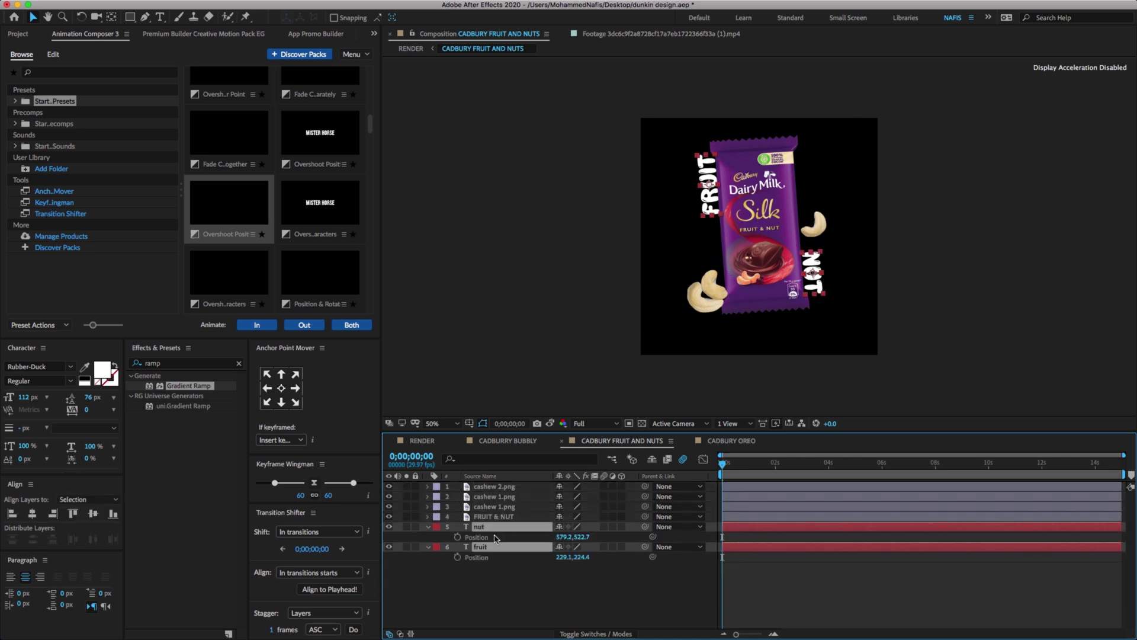
{"action": "left_click", "coordinate": [458, 557]}
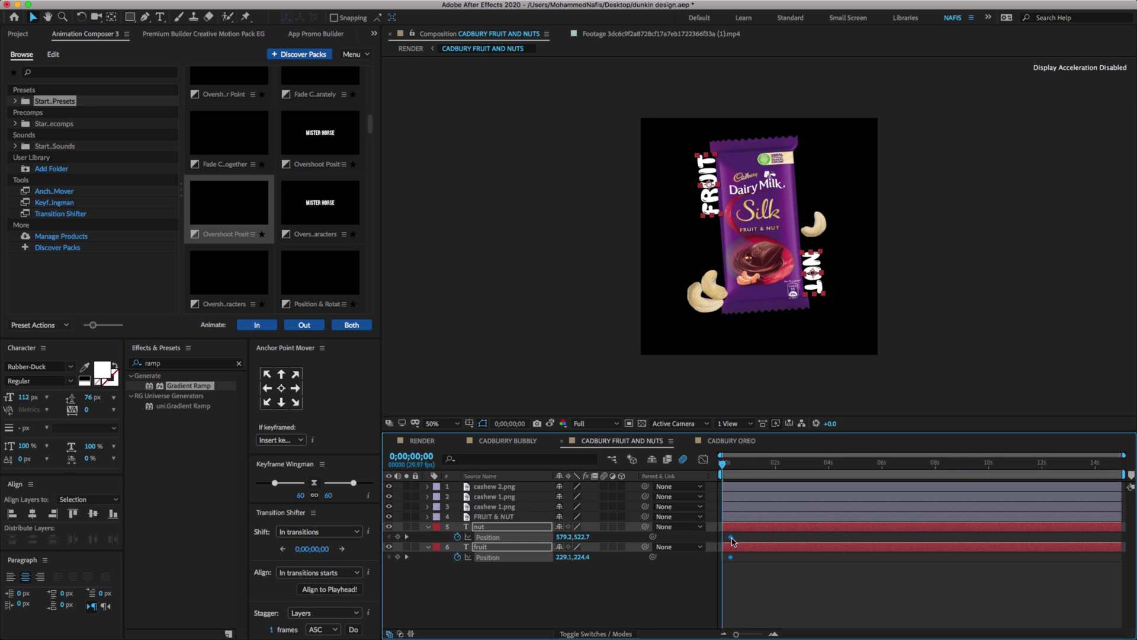
{"action": "left_click_drag", "start_coordinate": [748, 541], "coordinate": [751, 540]}
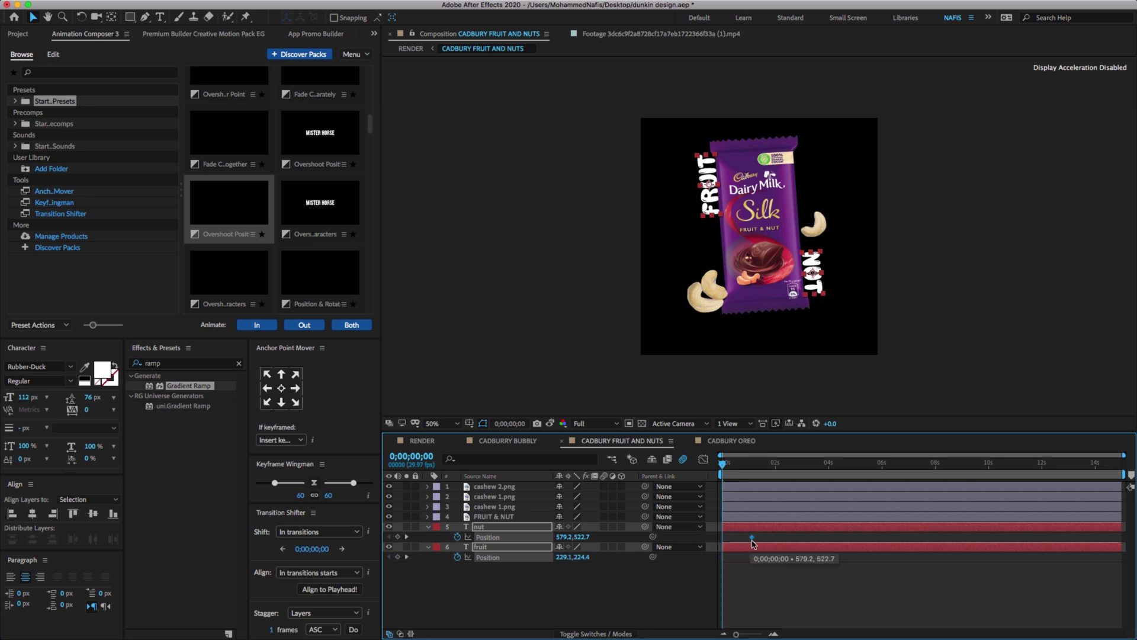
{"action": "left_click", "coordinate": [541, 576]}
At the first frame, set X position to 500.2 for nut and 303.1 for fruit, then shift all their keyframes about 1 second later.
{"action": "left_click", "coordinate": [514, 527]}
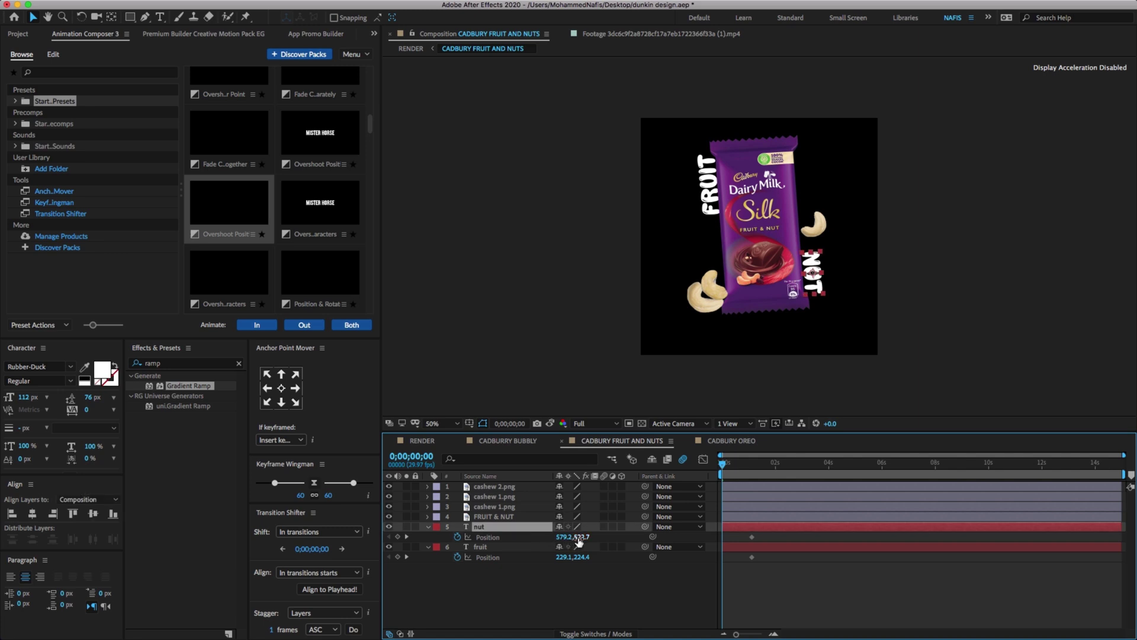
{"action": "left_click_drag", "start_coordinate": [561, 537], "coordinate": [601, 556]}
{"action": "left_click", "coordinate": [505, 557]}
{"action": "left_click_drag", "start_coordinate": [762, 582], "coordinate": [753, 540]}
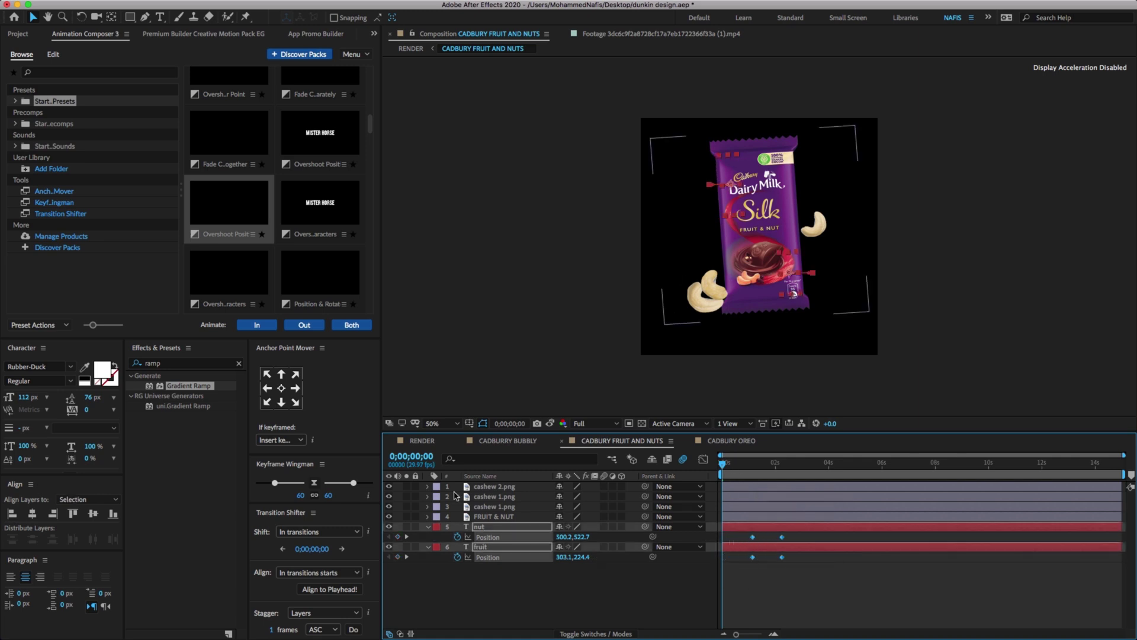
In CADBURRY BUBBLY, add a "bubbly" text layer over the bar's upper left.
{"action": "left_click", "coordinate": [496, 441]}
{"action": "left_click", "coordinate": [485, 525]}
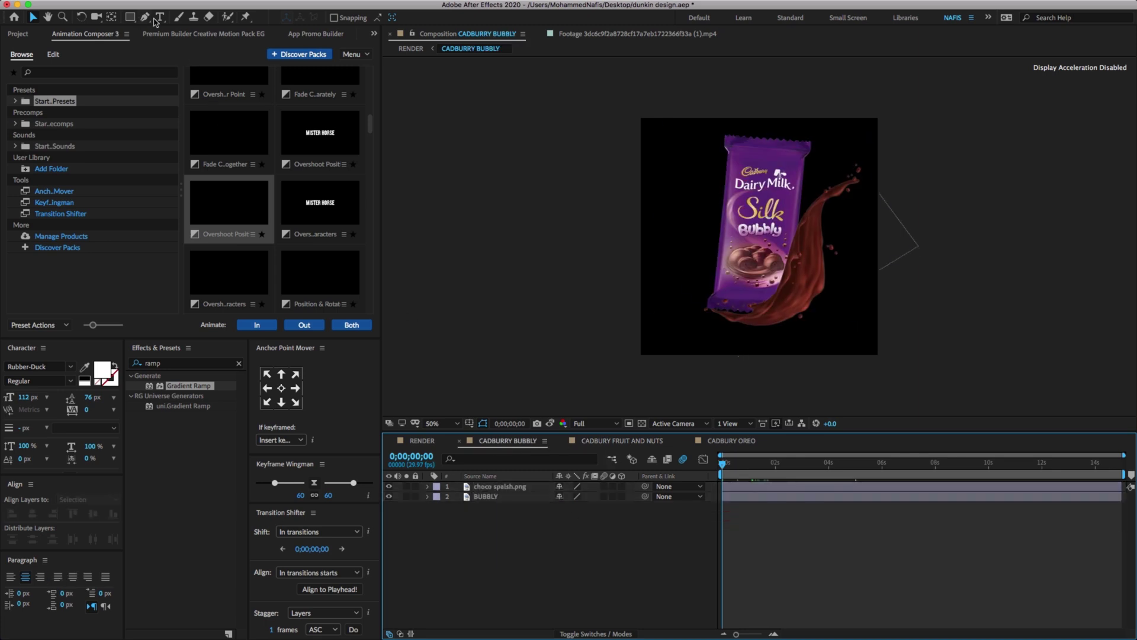
{"action": "left_click", "coordinate": [160, 16]}
{"action": "left_click", "coordinate": [699, 172]}
{"action": "type", "text": "bubbly"}
{"action": "left_click", "coordinate": [33, 17]}
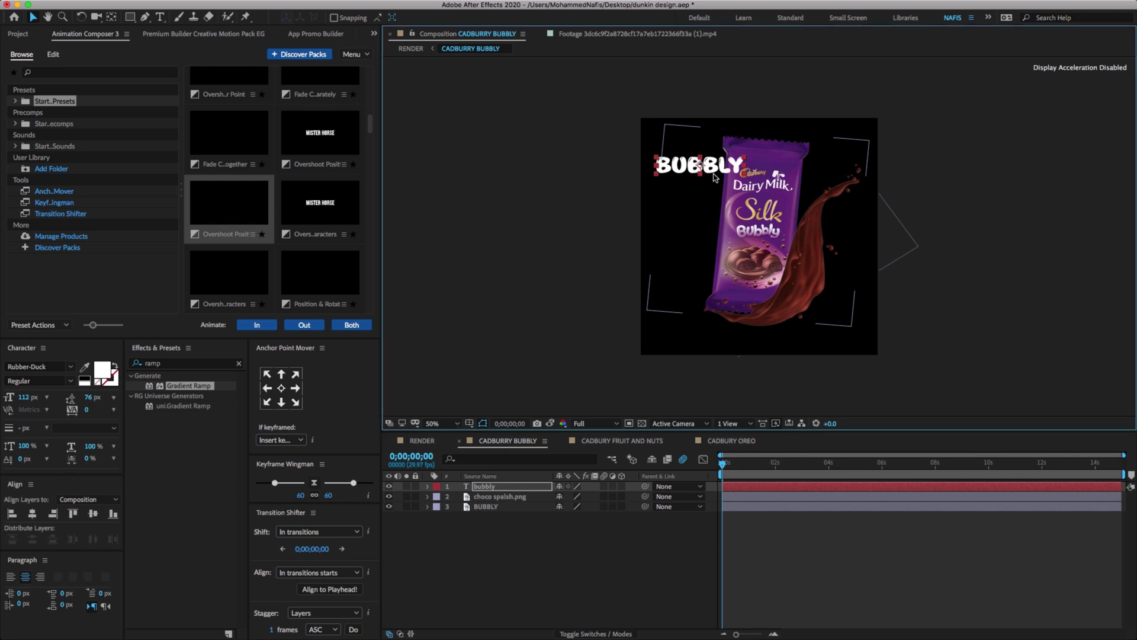
Turn the bubbly text vertical along the bar's upper left edge and place its layer below BUBBLY.
{"action": "key", "text": "r"}
{"action": "left_click_drag", "start_coordinate": [570, 501], "coordinate": [533, 501]}
{"action": "left_click_drag", "start_coordinate": [715, 168], "coordinate": [727, 200]}
{"action": "left_click_drag", "start_coordinate": [584, 499], "coordinate": [527, 525]}
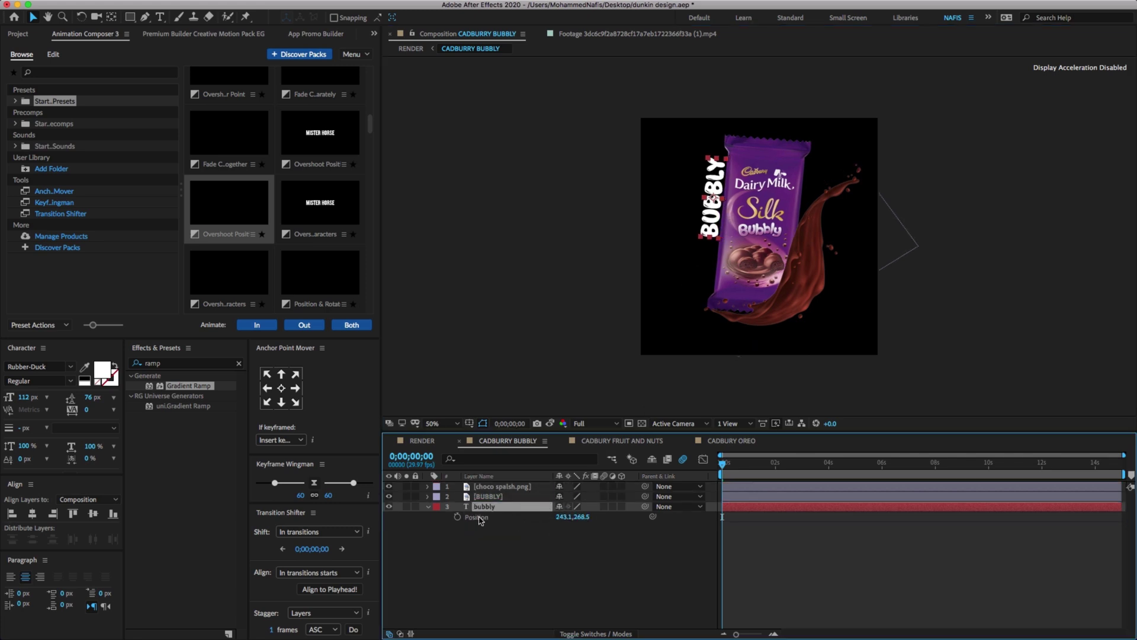
Keyframe the bubbly text's position to slide out from behind the bar, shifting the keyframes later in time.
{"action": "left_click", "coordinate": [458, 517]}
{"action": "left_click_drag", "start_coordinate": [750, 524], "coordinate": [751, 524]}
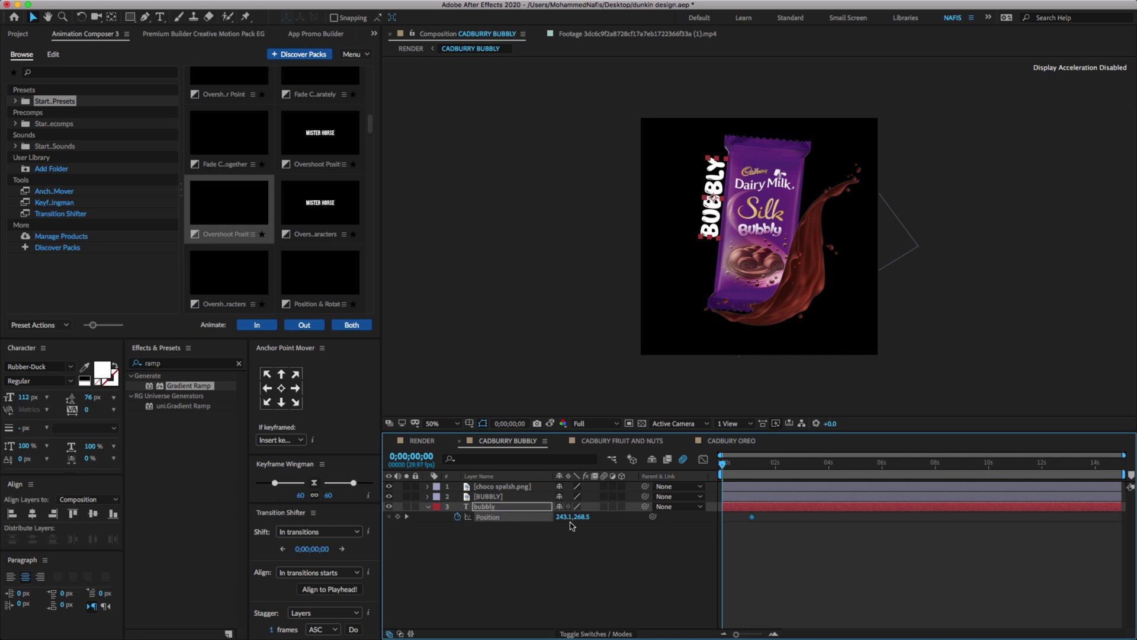
{"action": "left_click_drag", "start_coordinate": [566, 521], "coordinate": [613, 520]}
{"action": "mouse_move", "coordinate": [761, 532]}
{"action": "left_mouse_down"}
{"action": "mouse_move", "coordinate": [723, 520]}
{"action": "mouse_move", "coordinate": [772, 524]}
{"action": "left_mouse_up"}
Collapse the layer properties in CADBURRY BUBBLY and return to the RENDER composition.
{"action": "left_click", "coordinate": [534, 485], "text": "shift"}
{"action": "key", "text": "u"}
{"action": "key", "text": "u"}
{"action": "left_click", "coordinate": [521, 543]}
{"action": "left_click", "coordinate": [422, 440]}
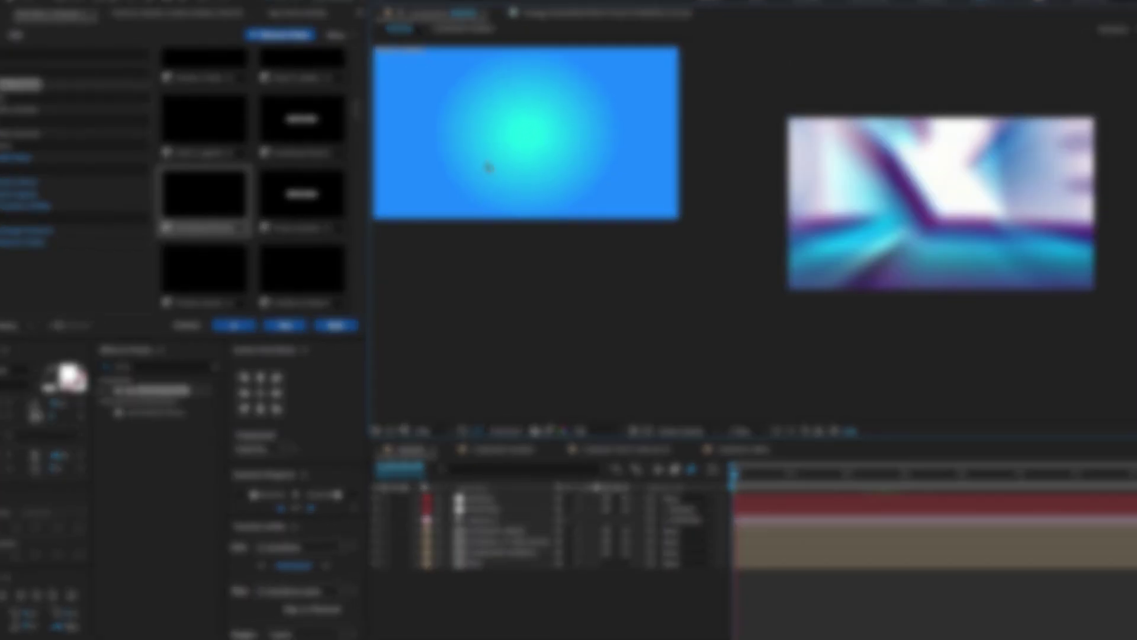